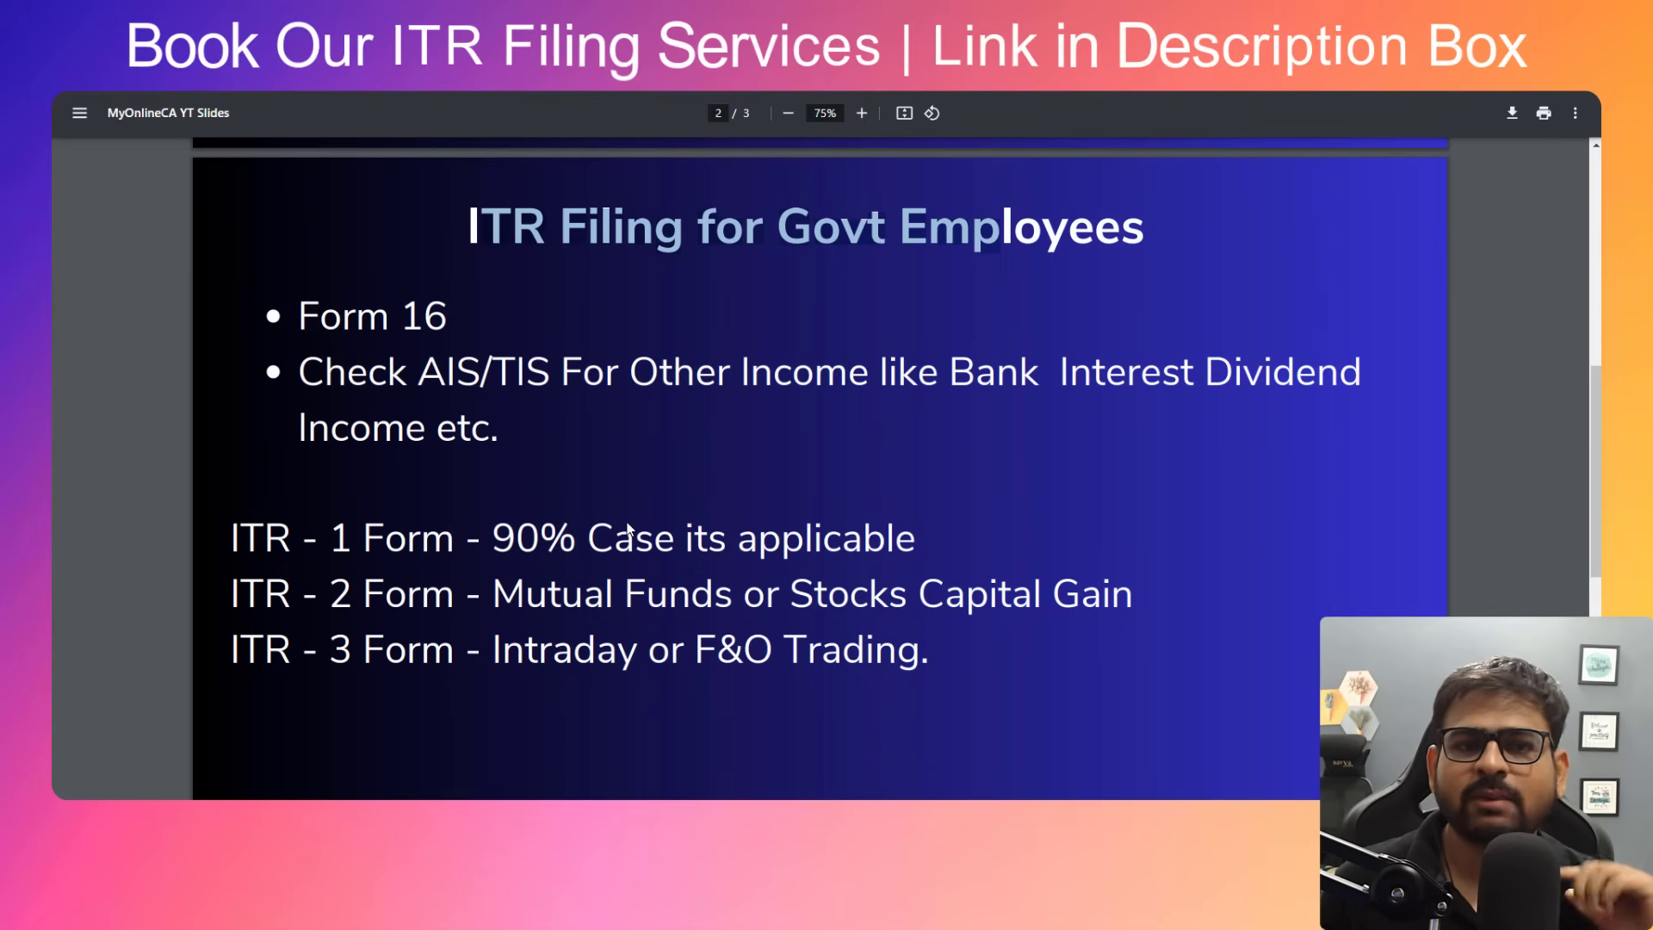
drag(329, 594, 613, 595)
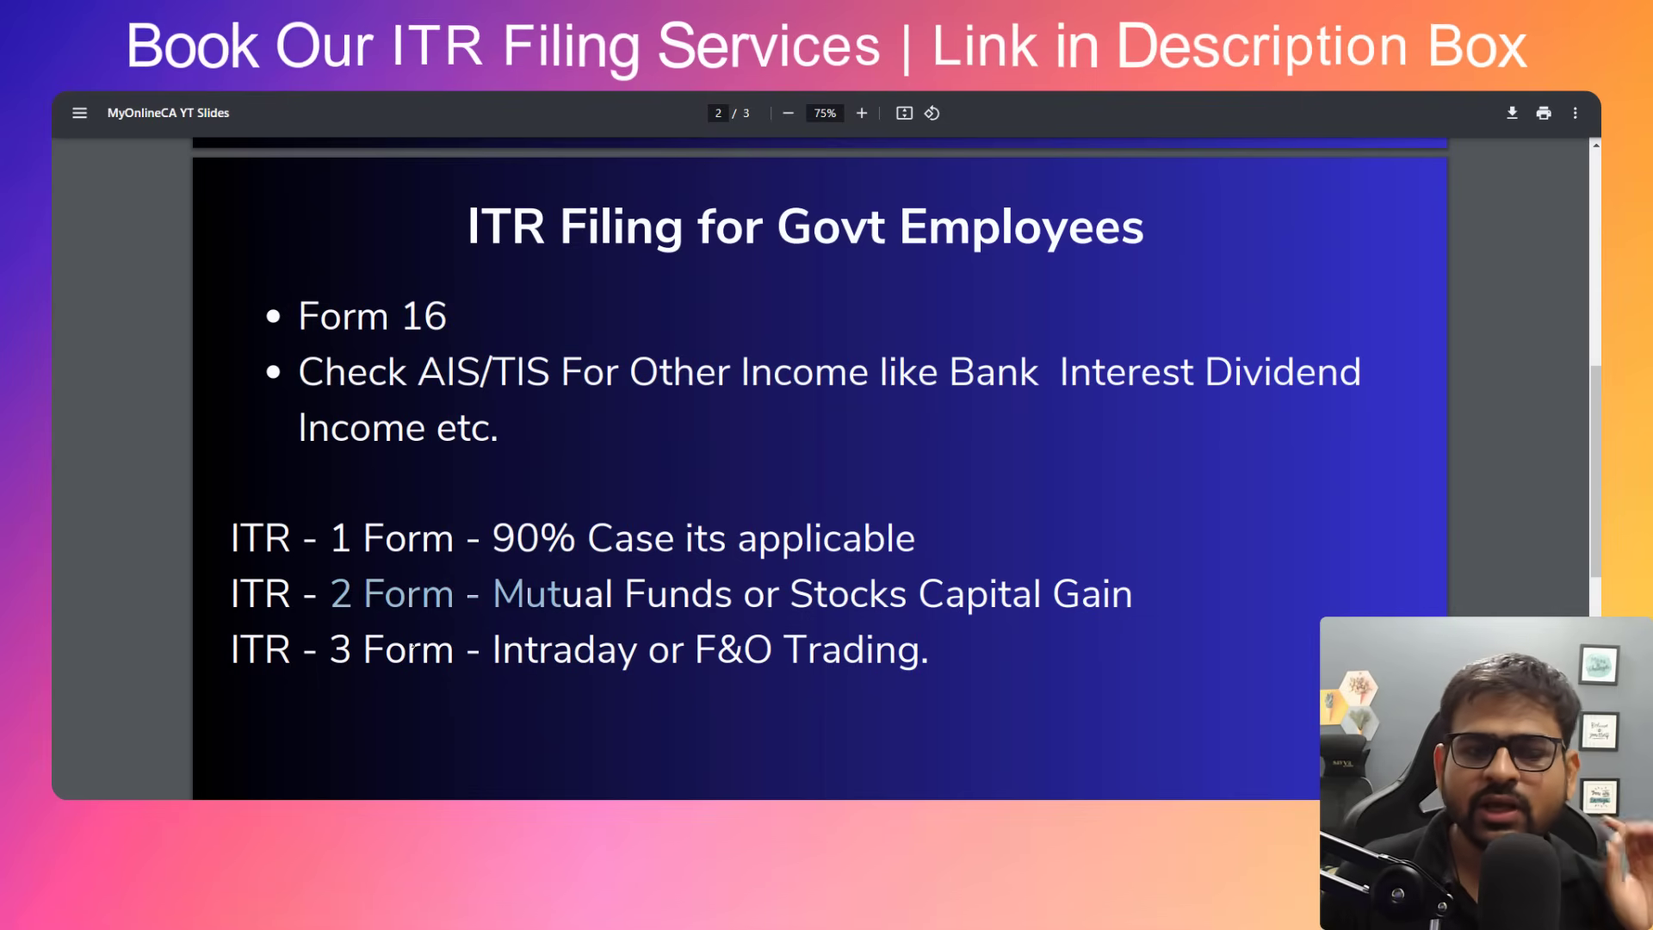
drag(365, 652, 535, 651)
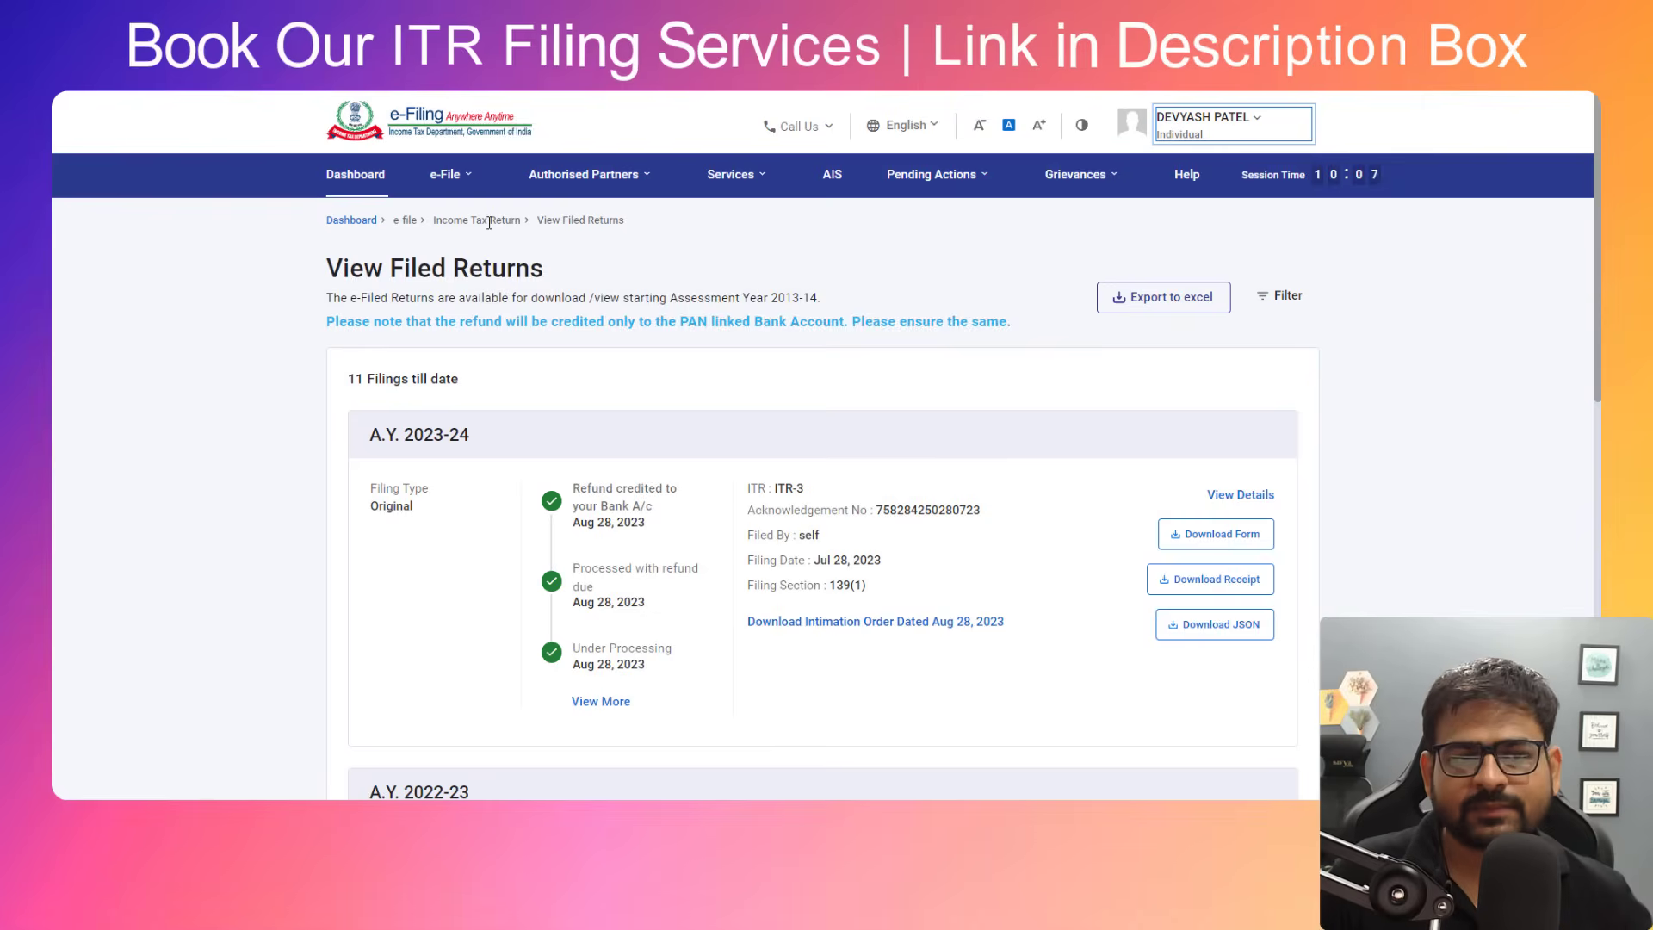
Start a new online income tax return filing for assessment year 2024-25 instead of resuming the saved draft.
click(445, 173)
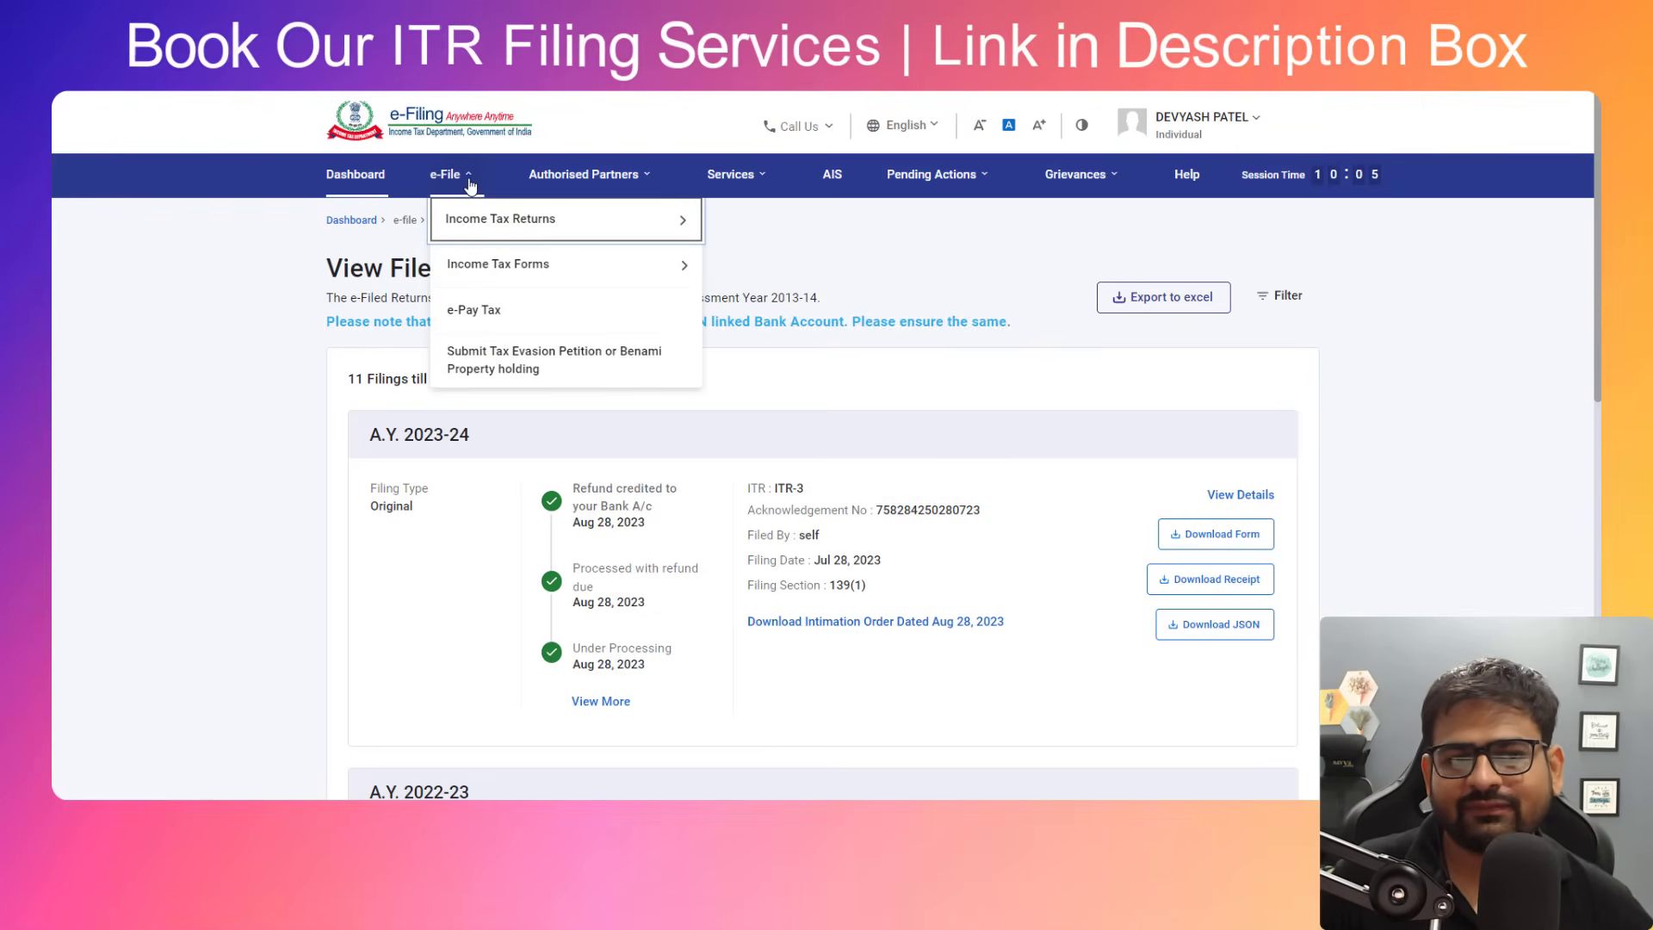
mouse_move(517, 219)
click(801, 222)
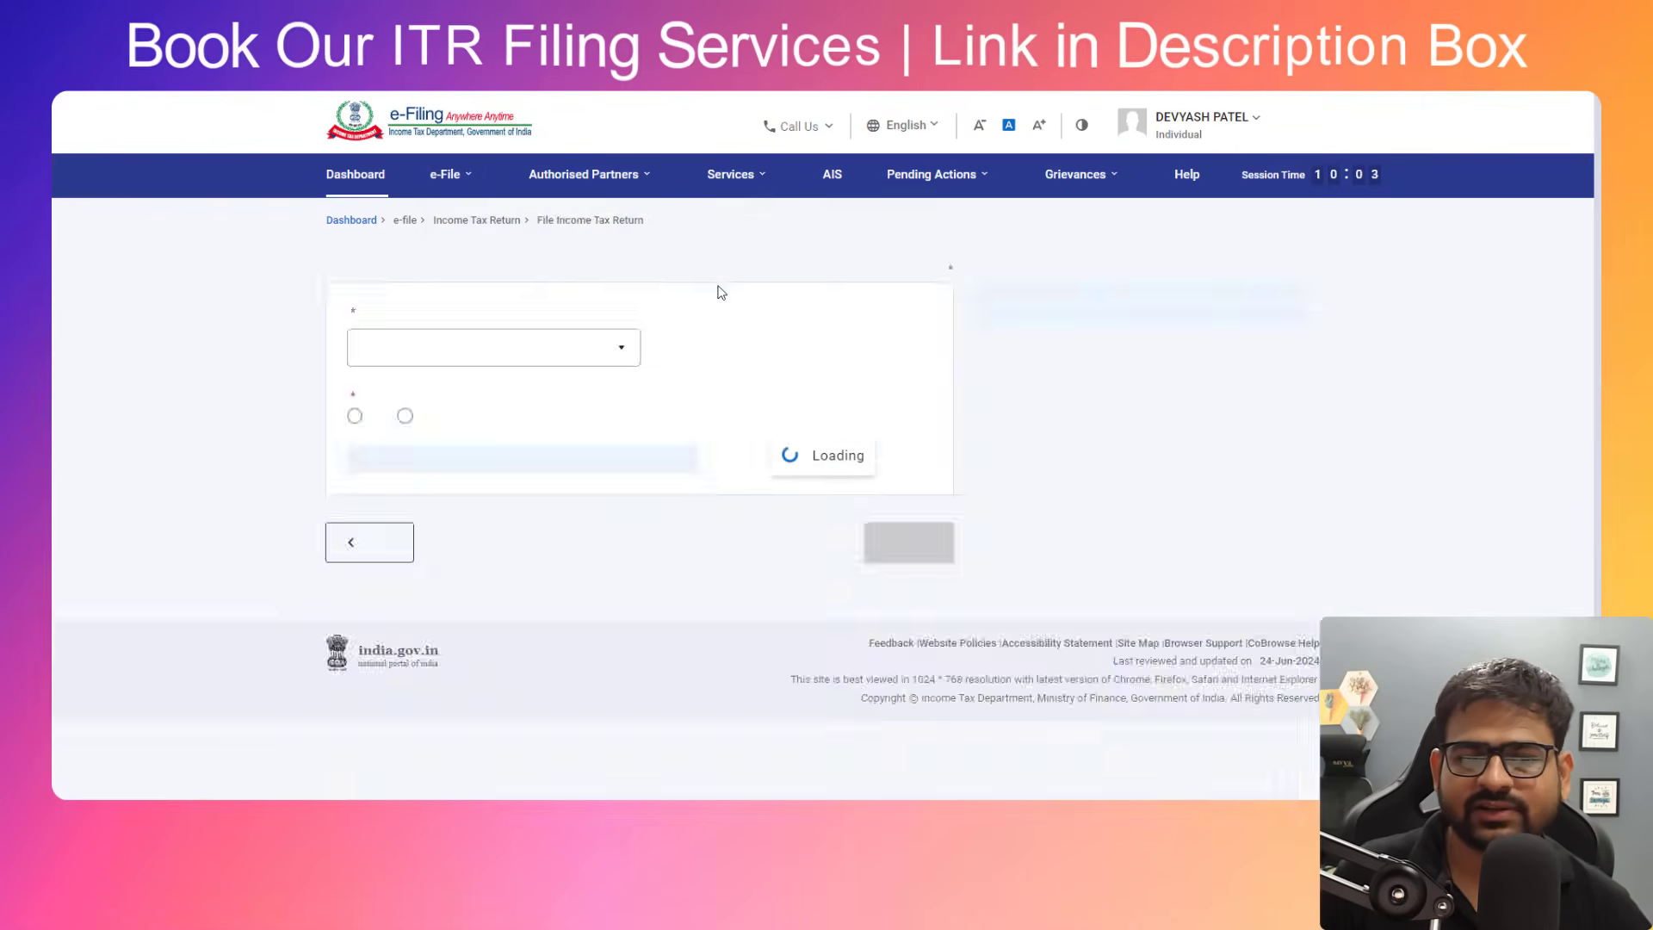
click(513, 384)
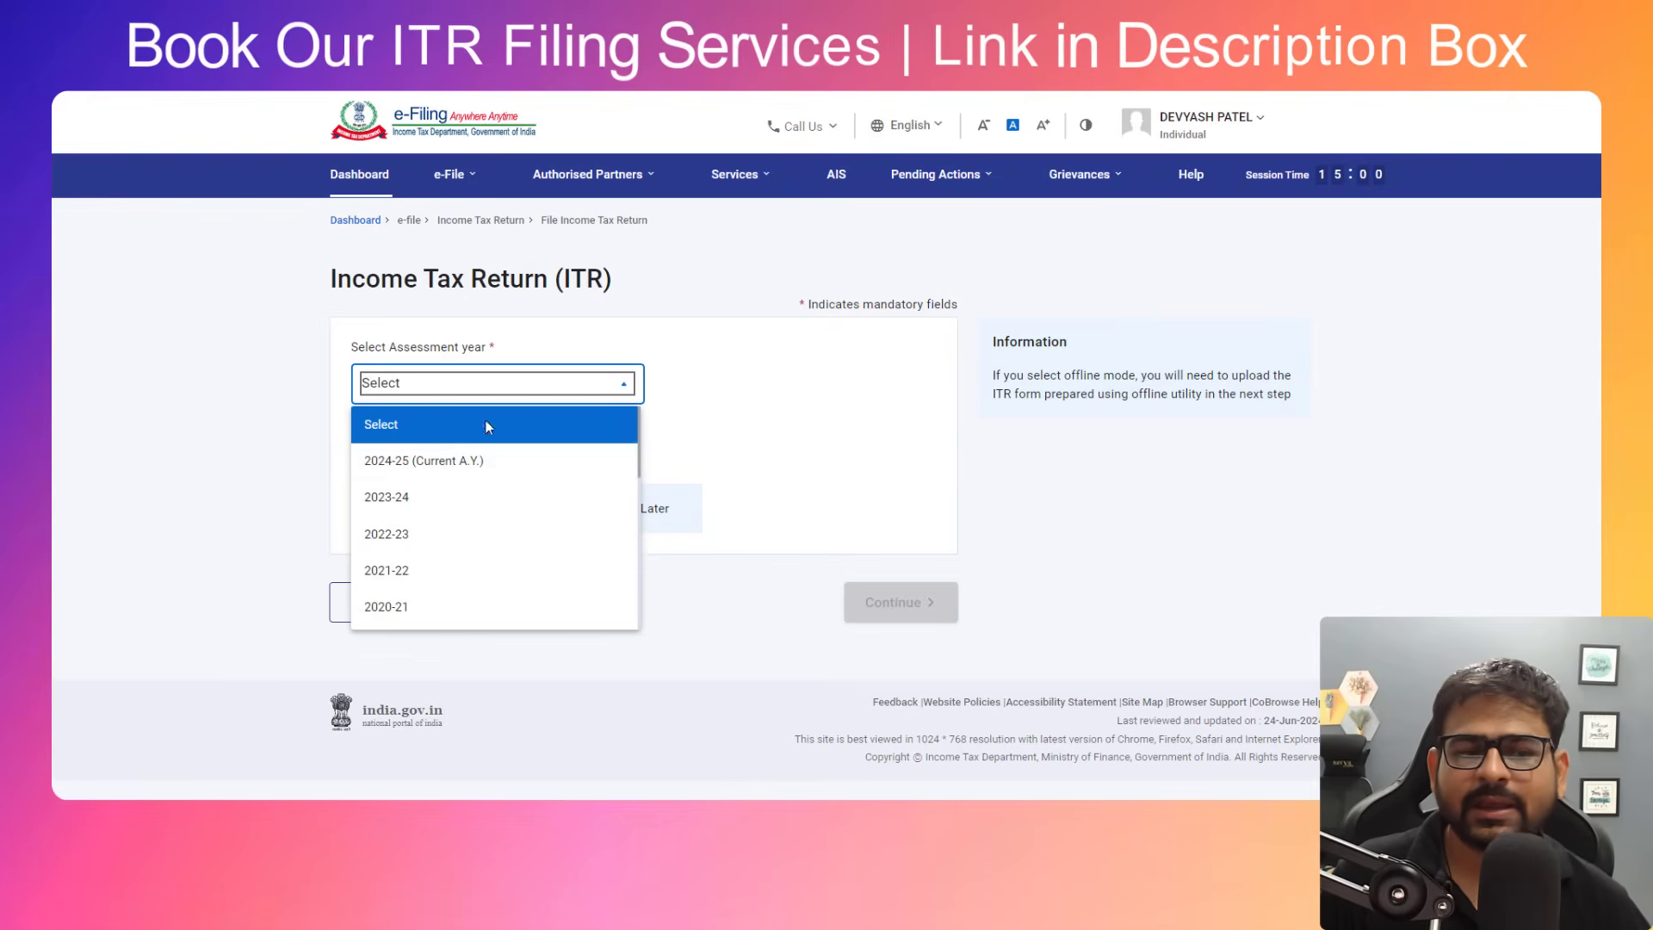
click(443, 464)
click(443, 462)
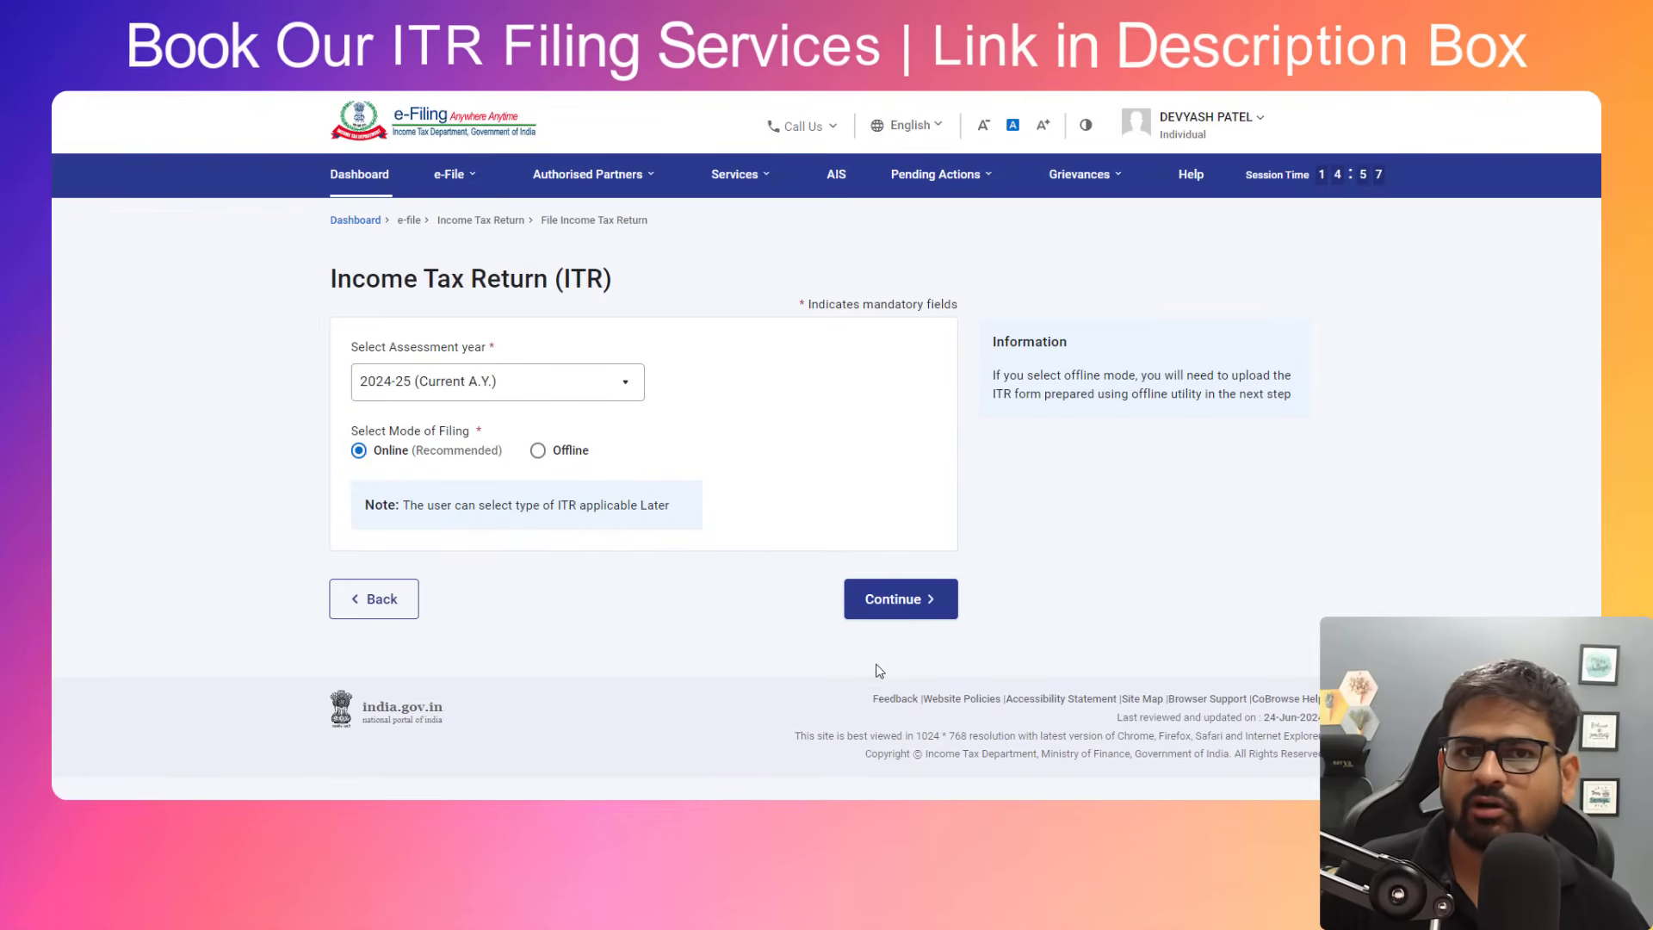
click(941, 605)
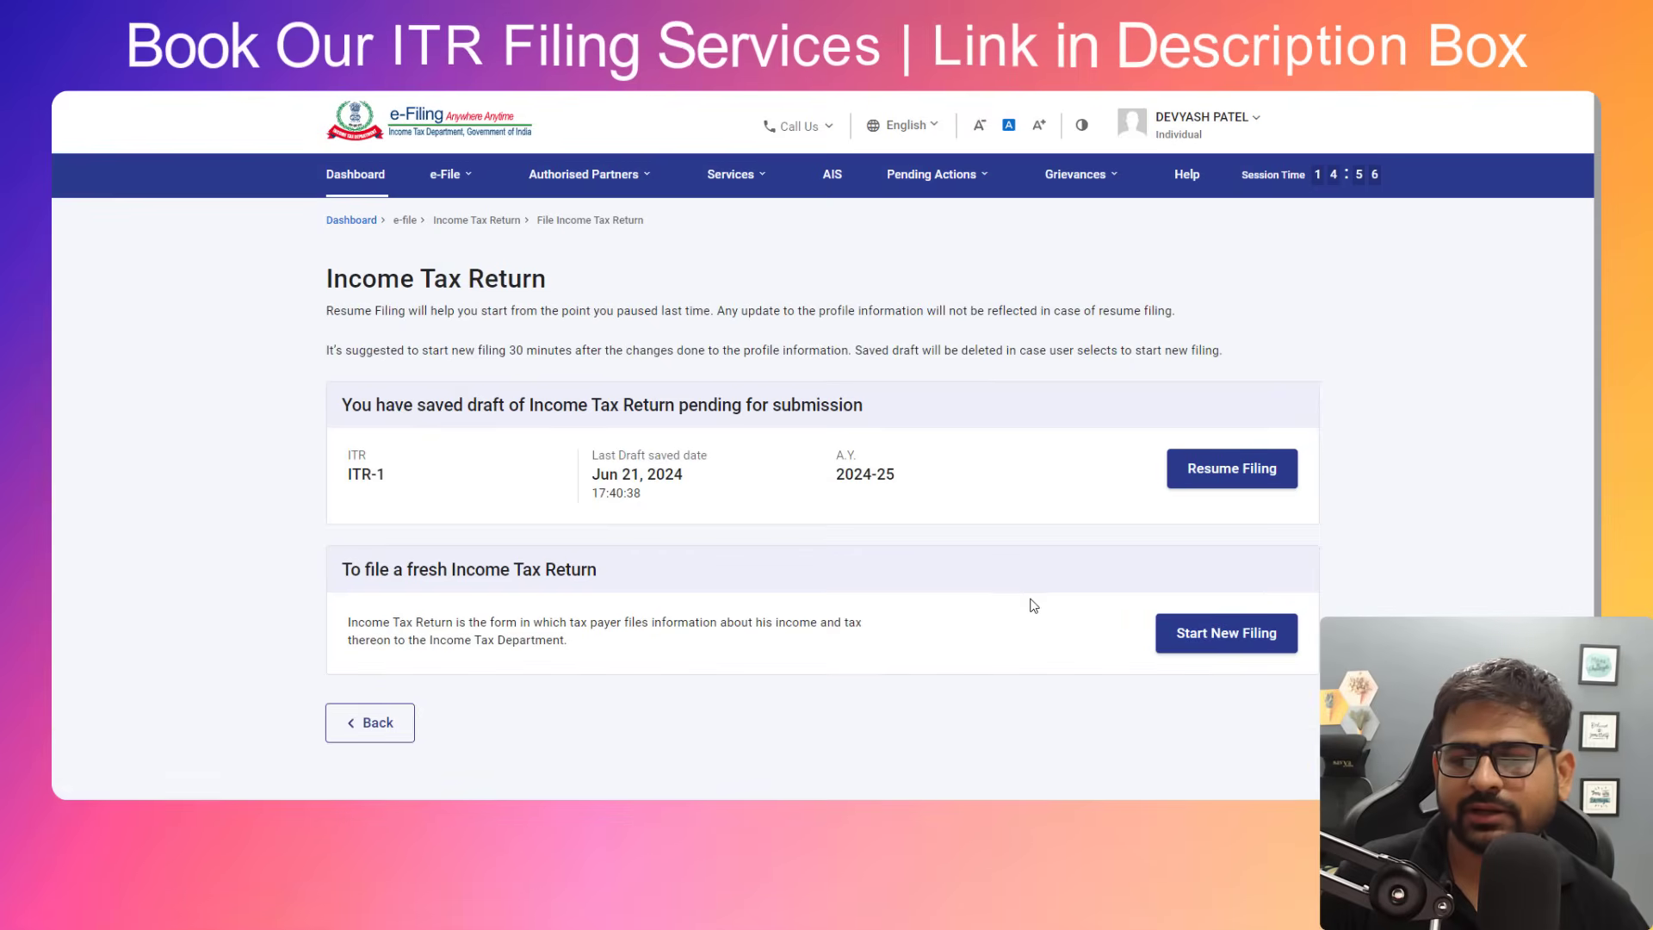
click(1217, 631)
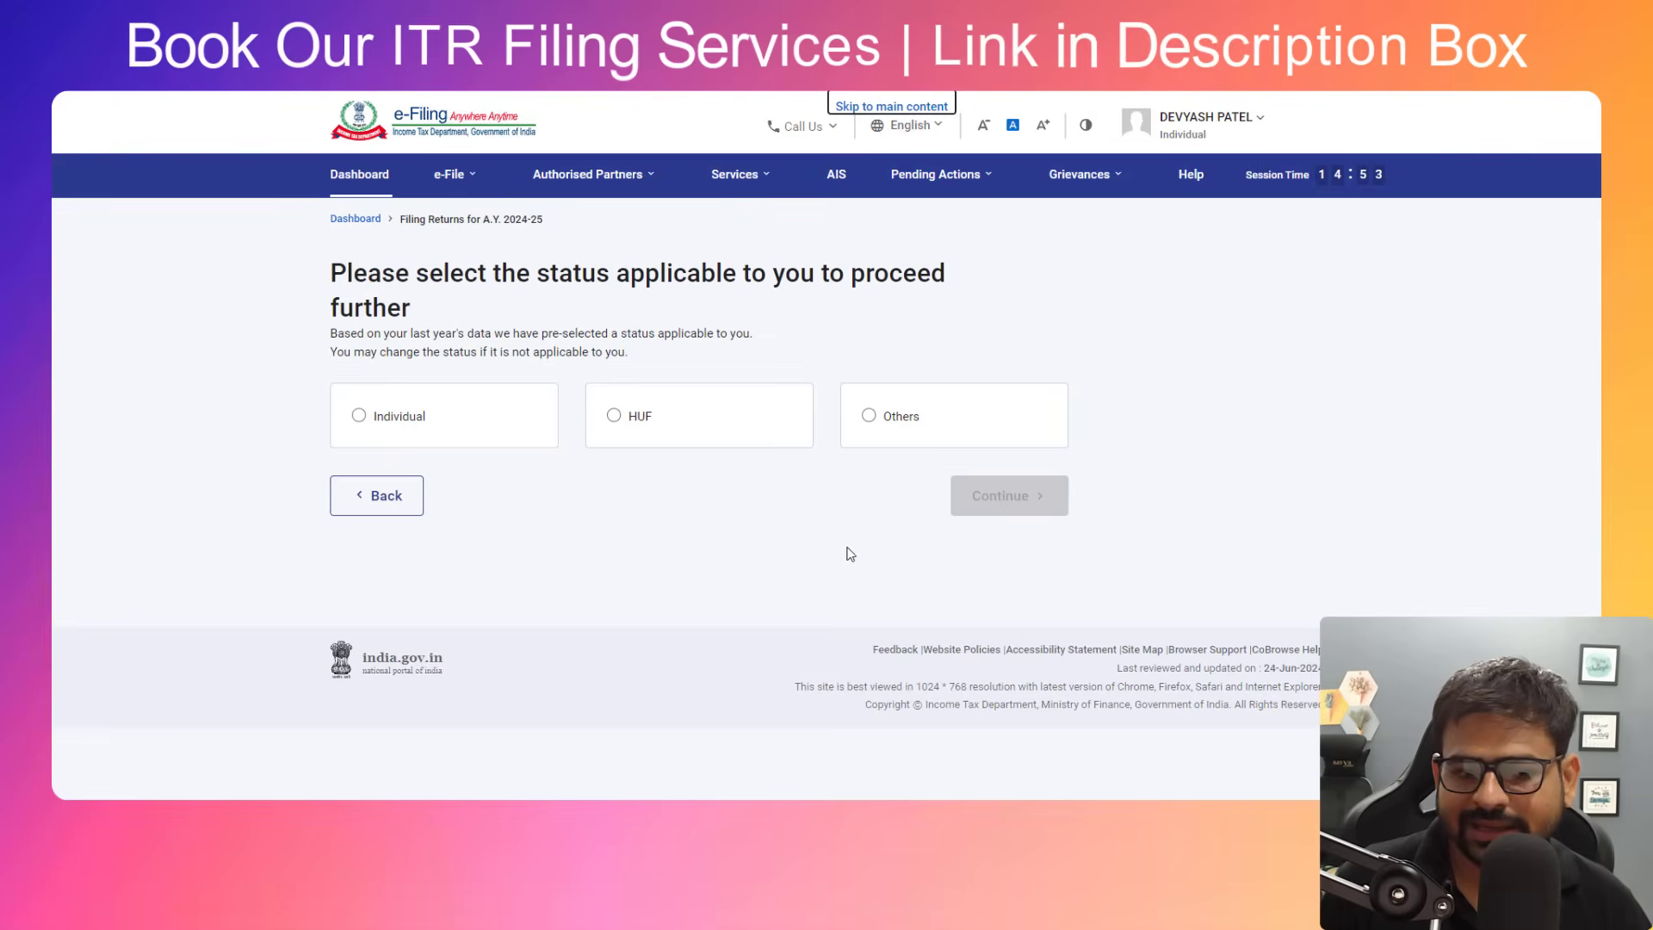
Set the applicable status to Individual, choose the ITR-1 form and get started with it.
click(351, 431)
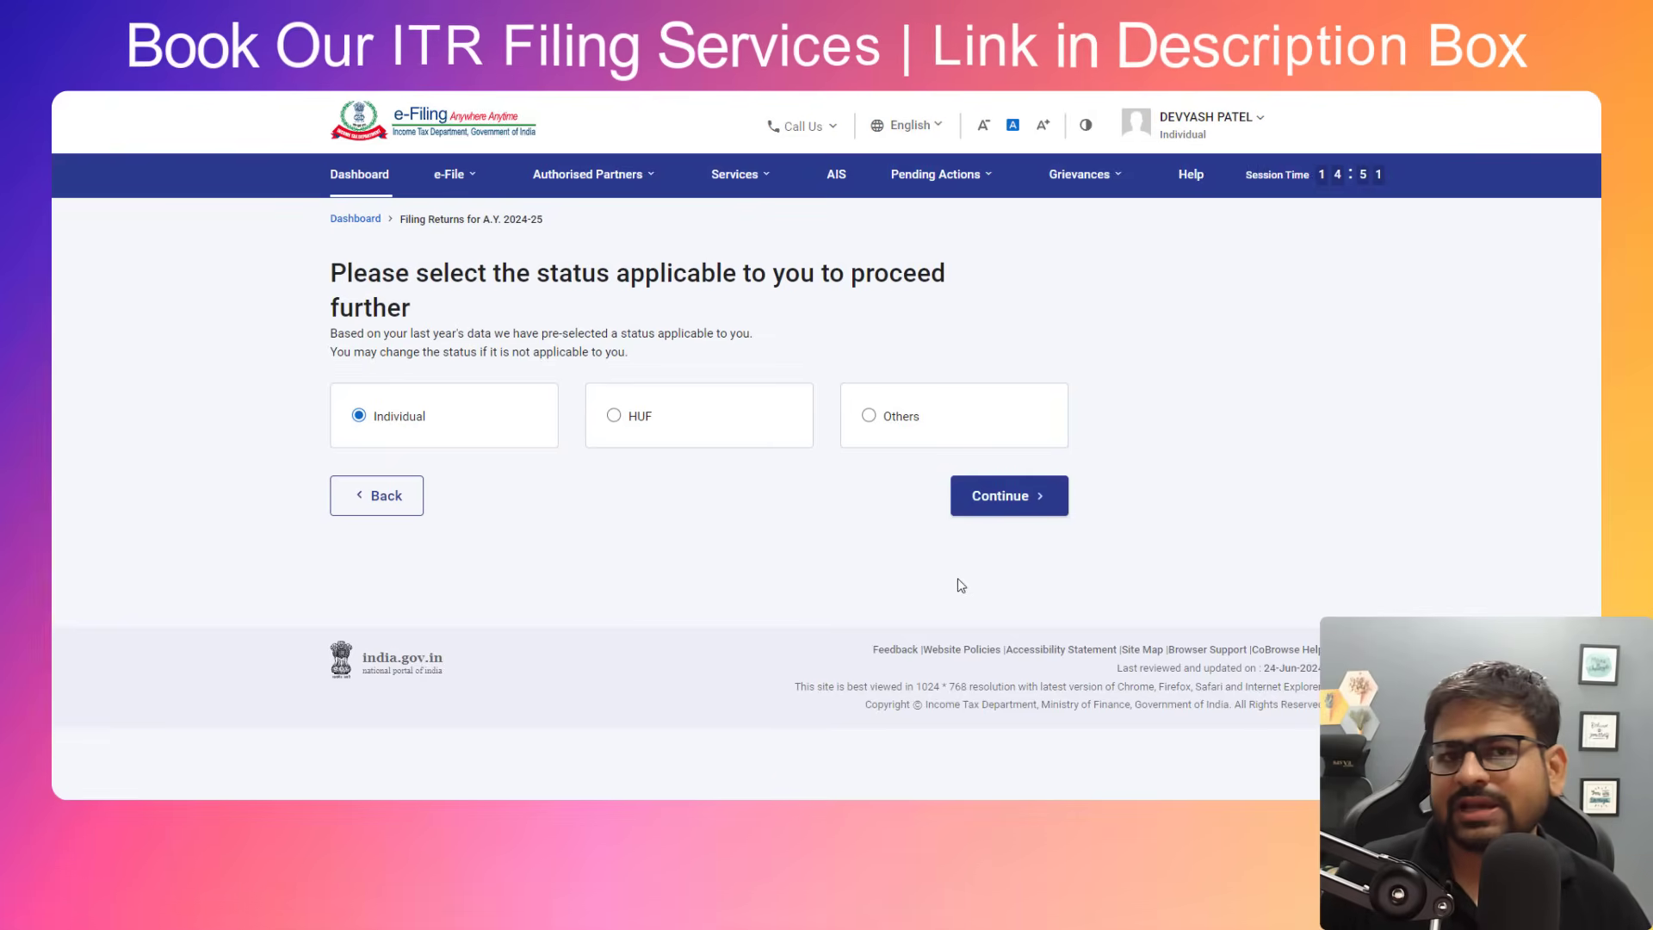
click(999, 500)
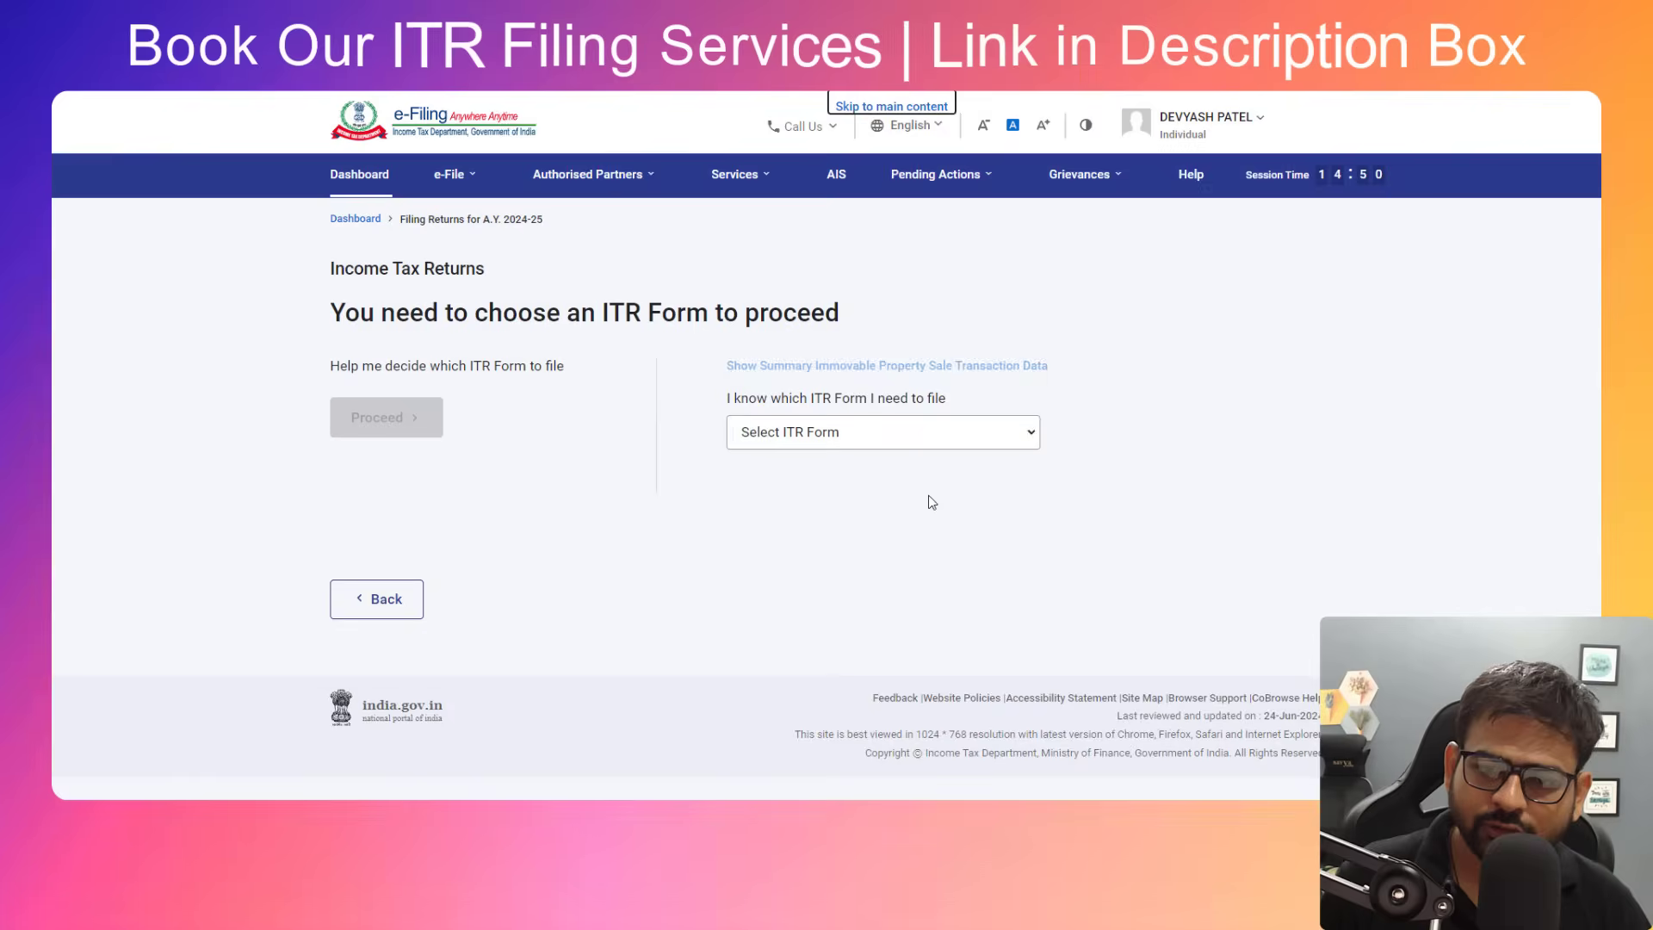
click(826, 436)
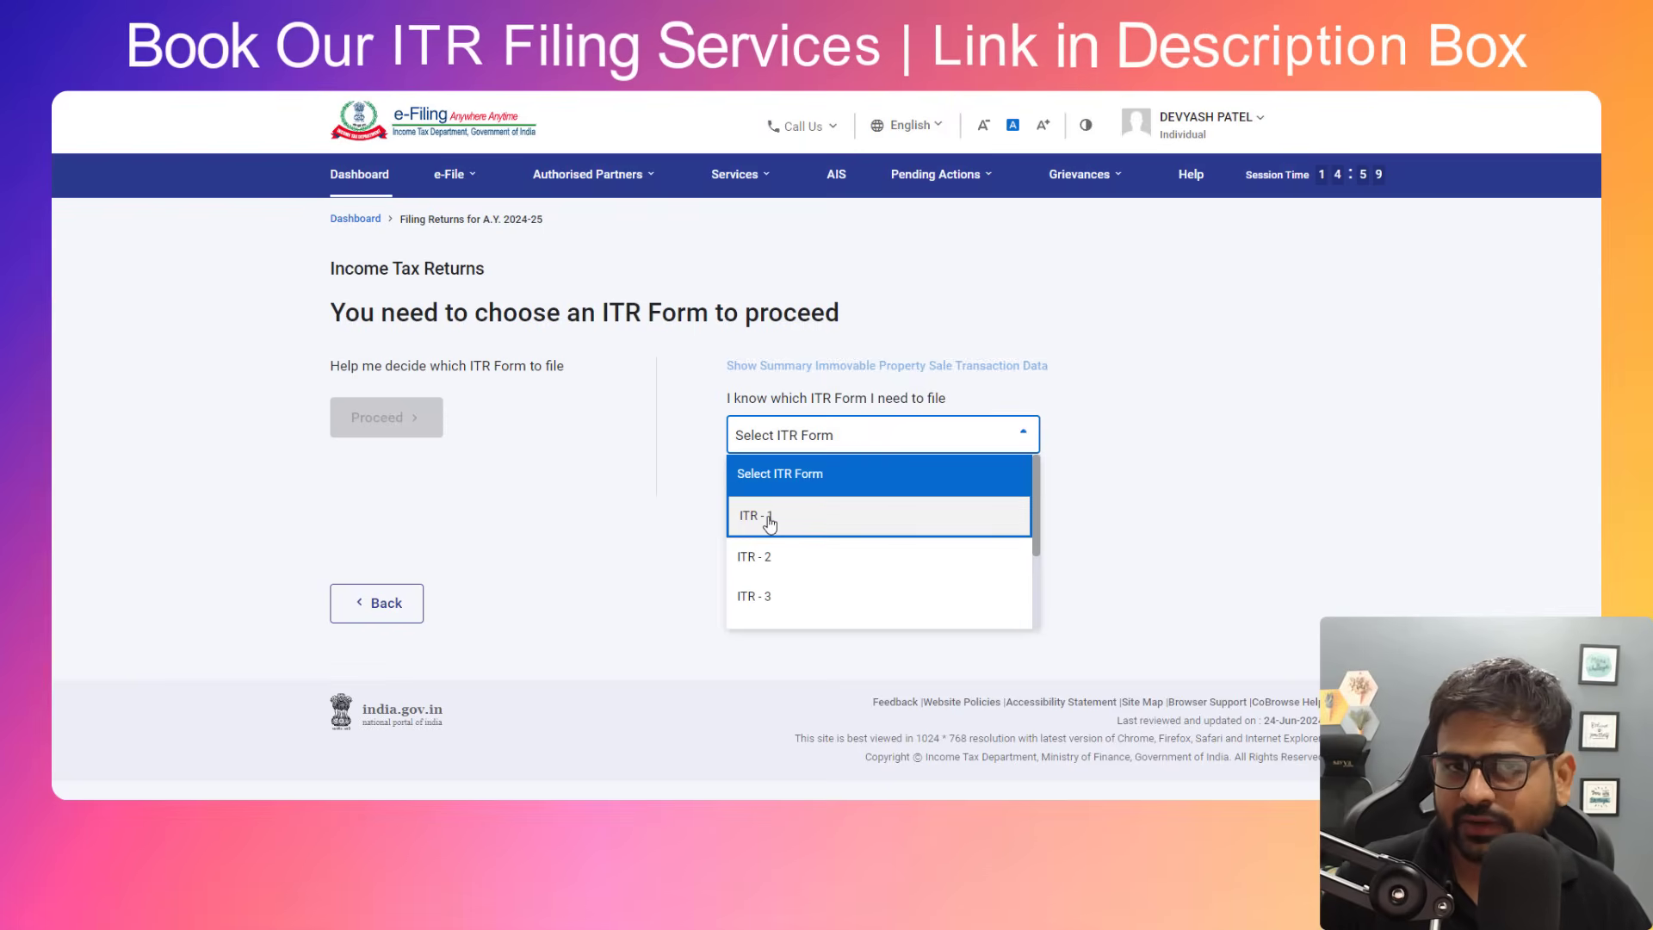
click(769, 519)
click(784, 641)
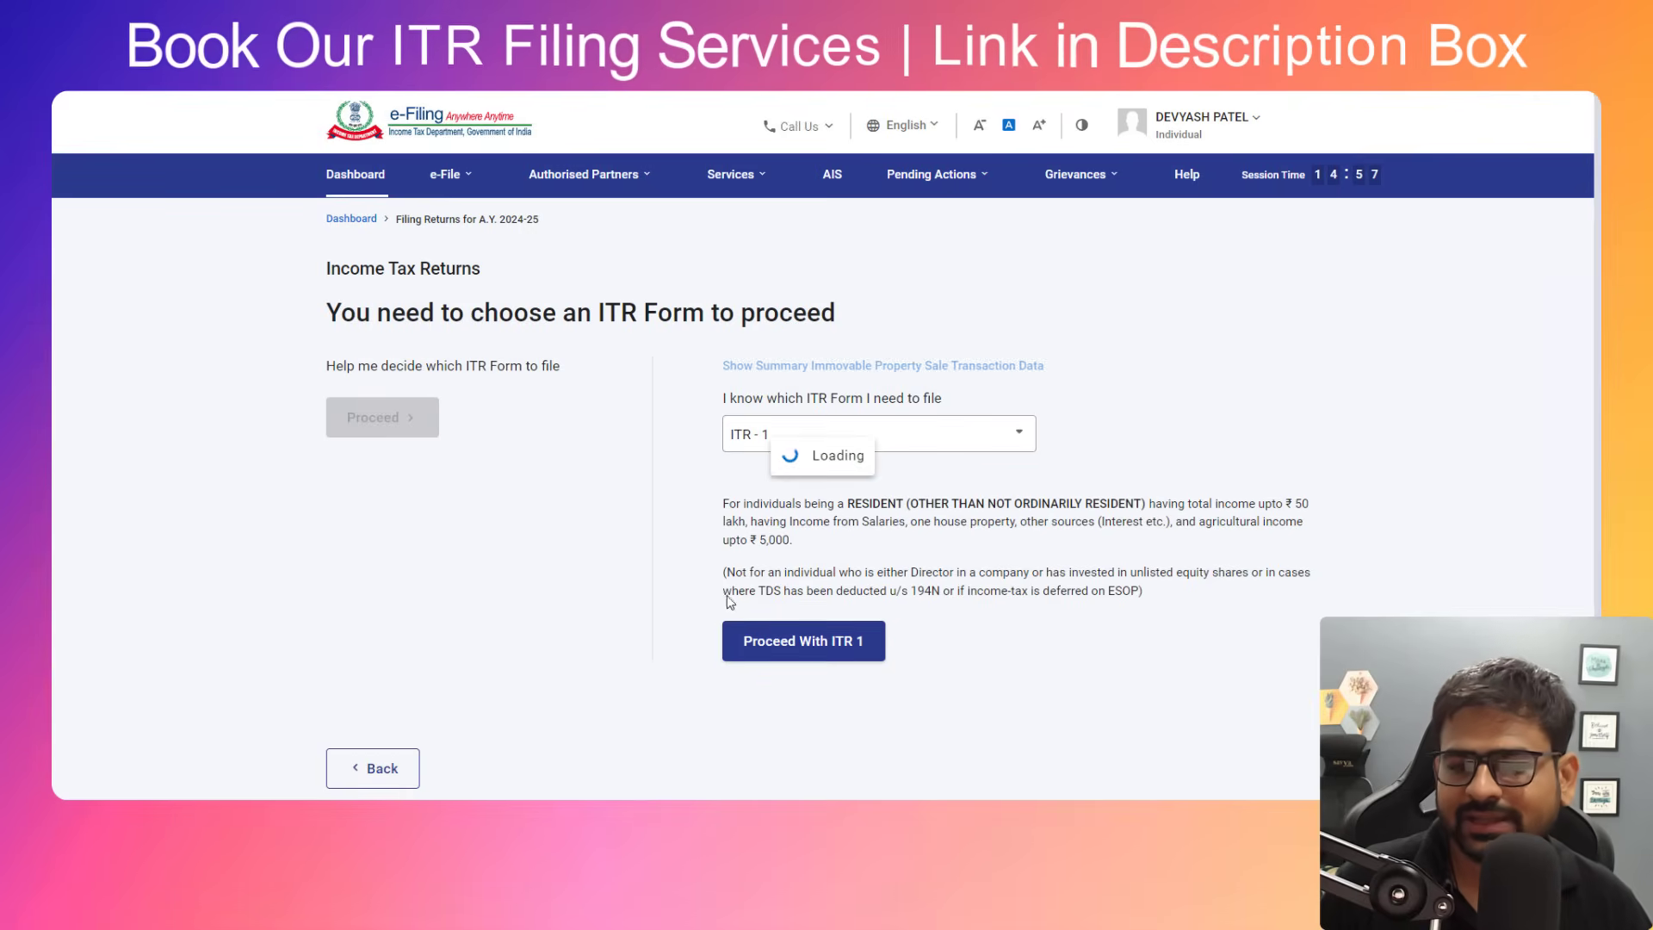
click(587, 583)
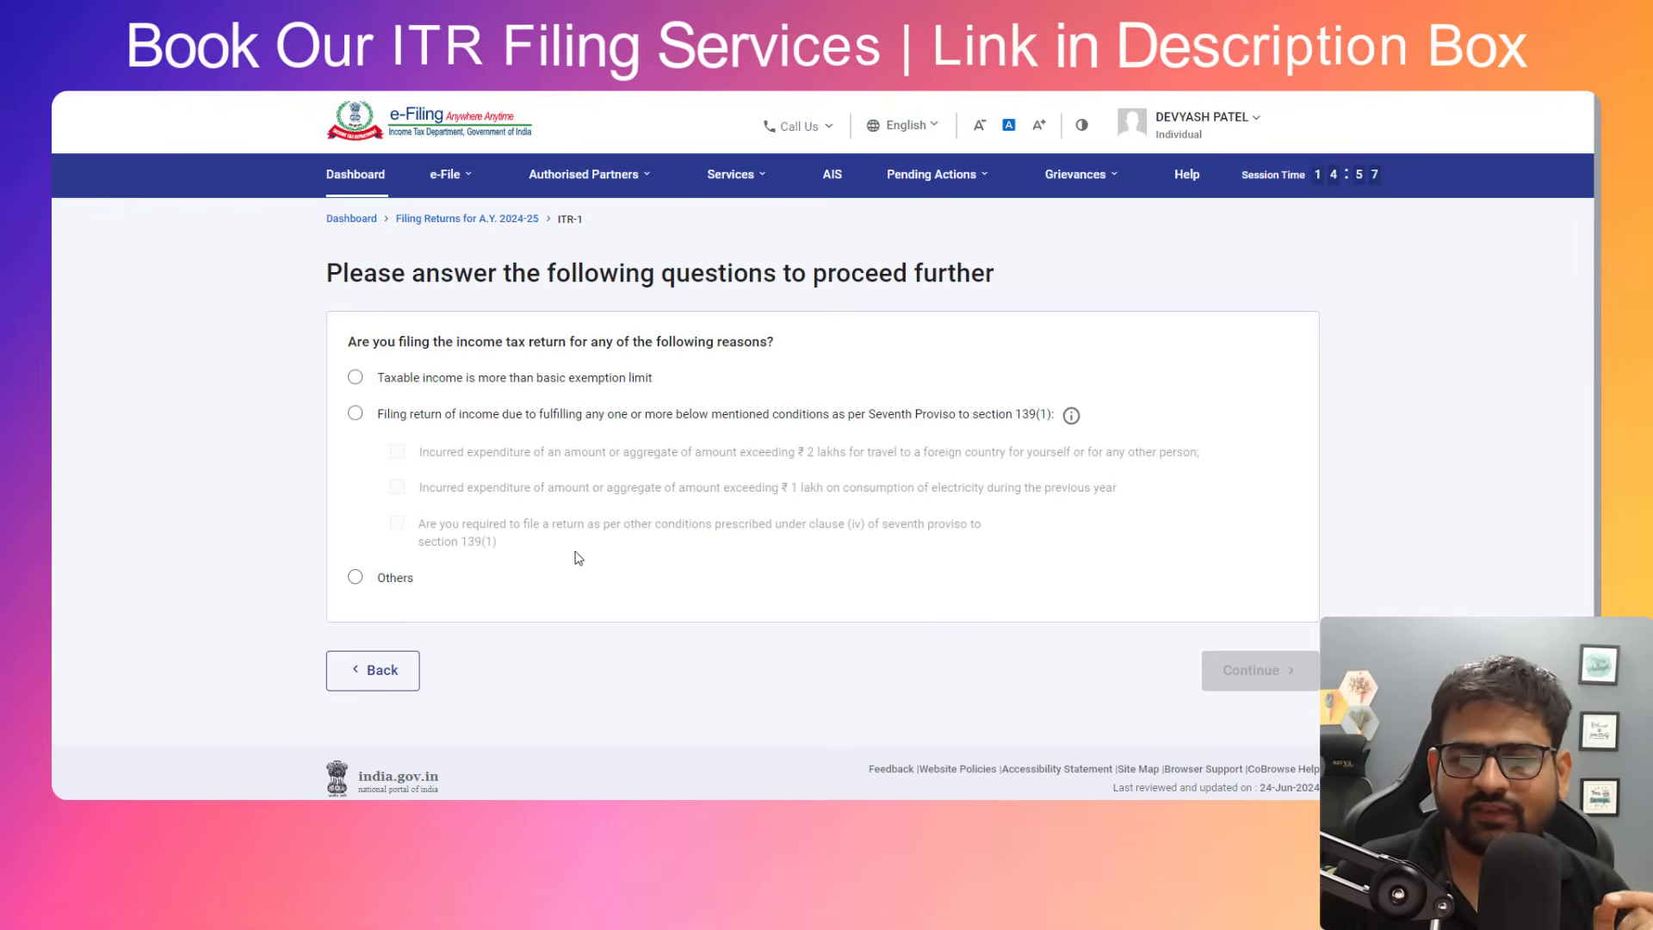
Give Others as the reason for filing the return and acknowledge the notice about pre-filled data.
click(354, 578)
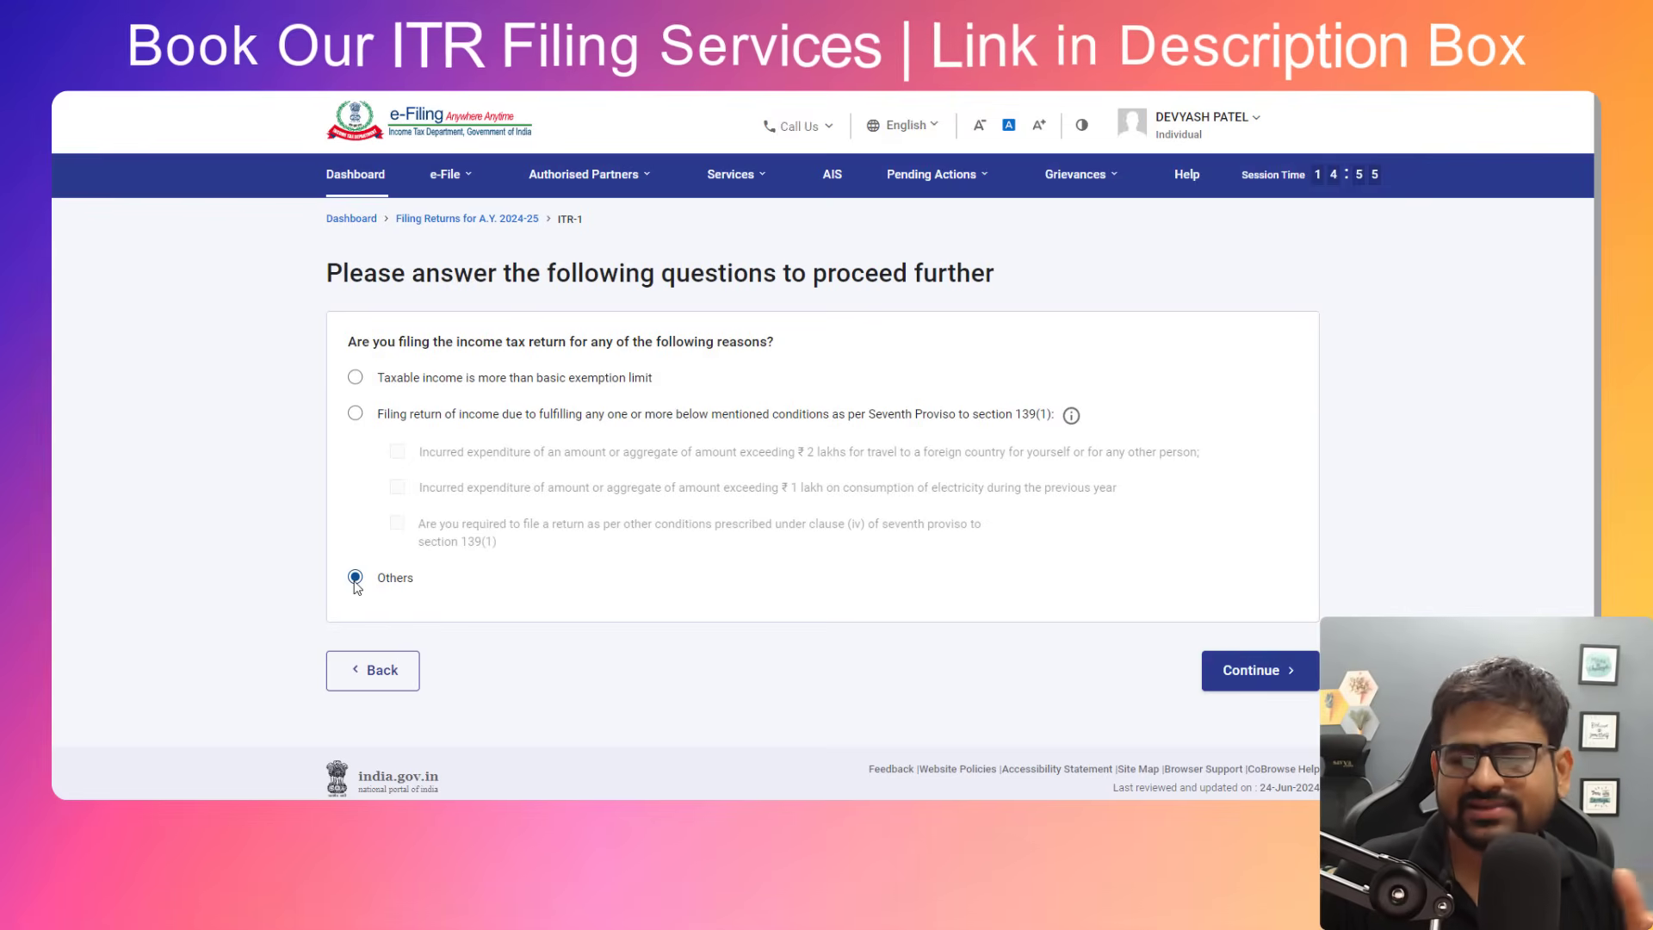
click(1262, 675)
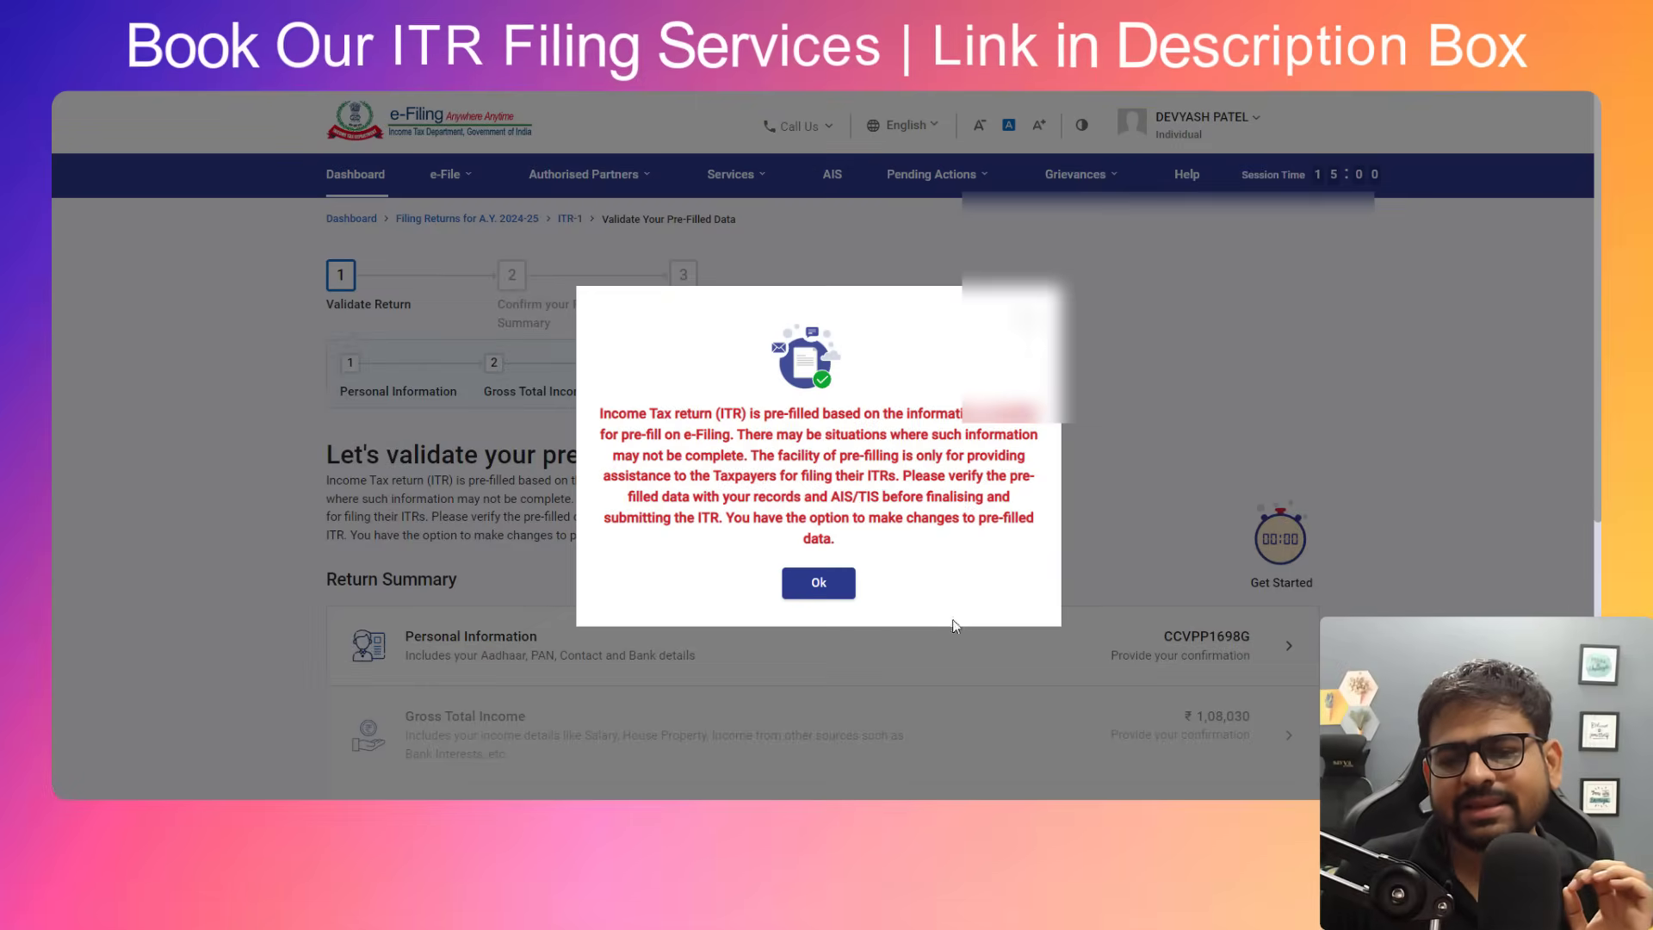
click(818, 582)
Open the Personal Information section and set the nature of employment to Central Government.
scroll(907, 577, down, 5)
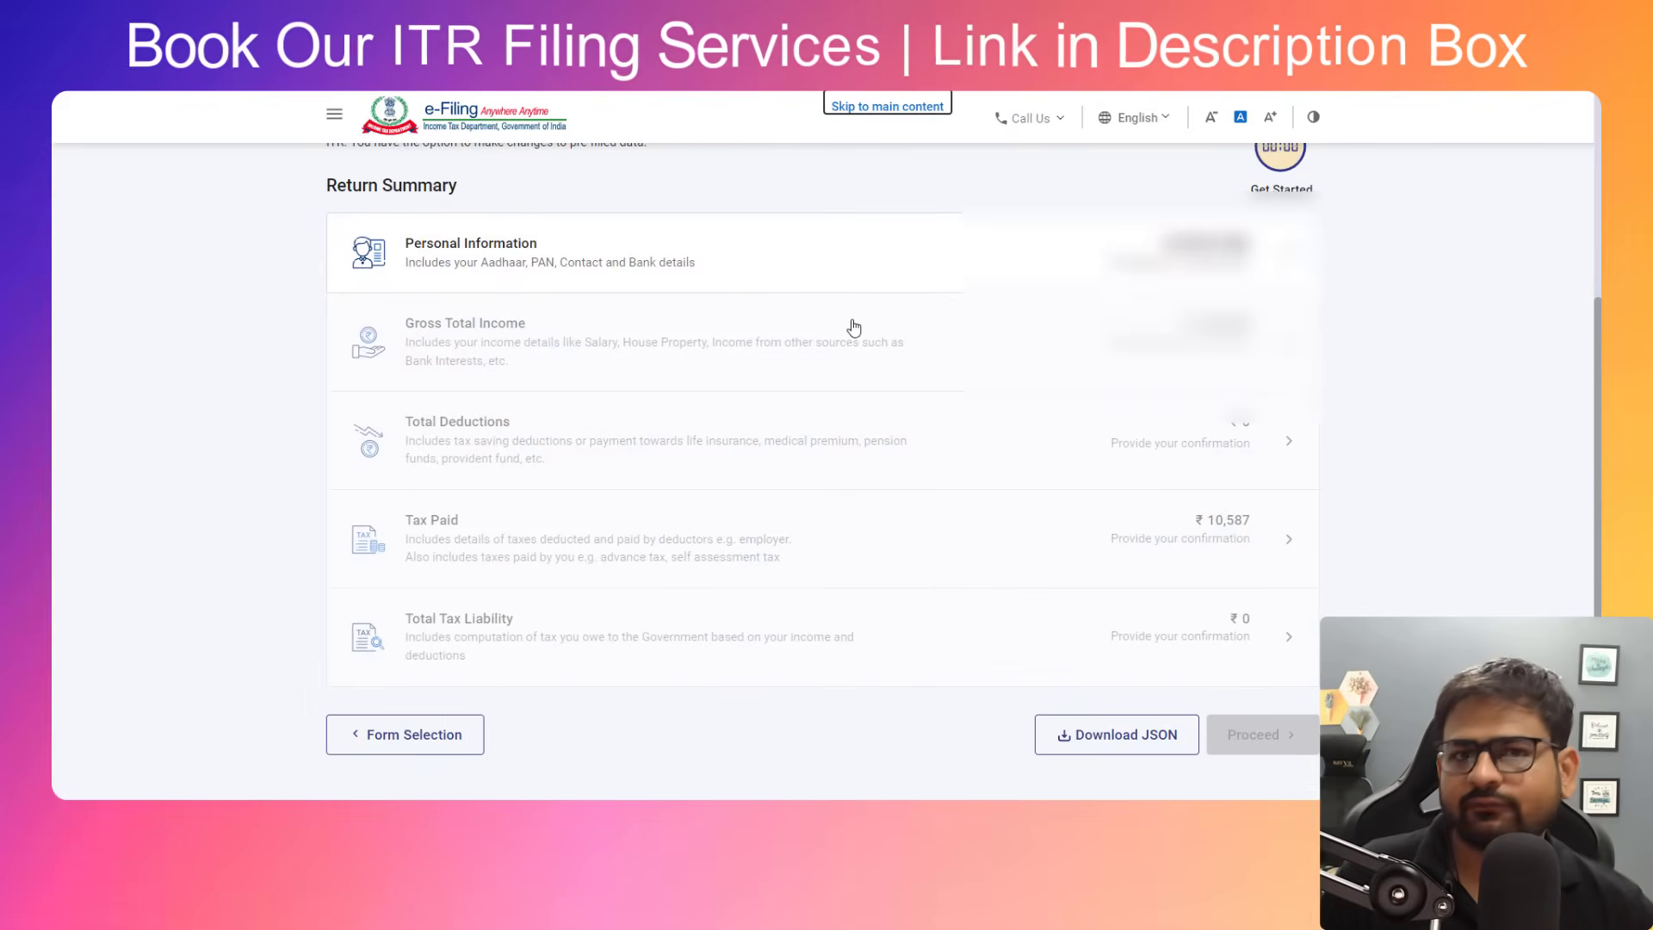
click(740, 246)
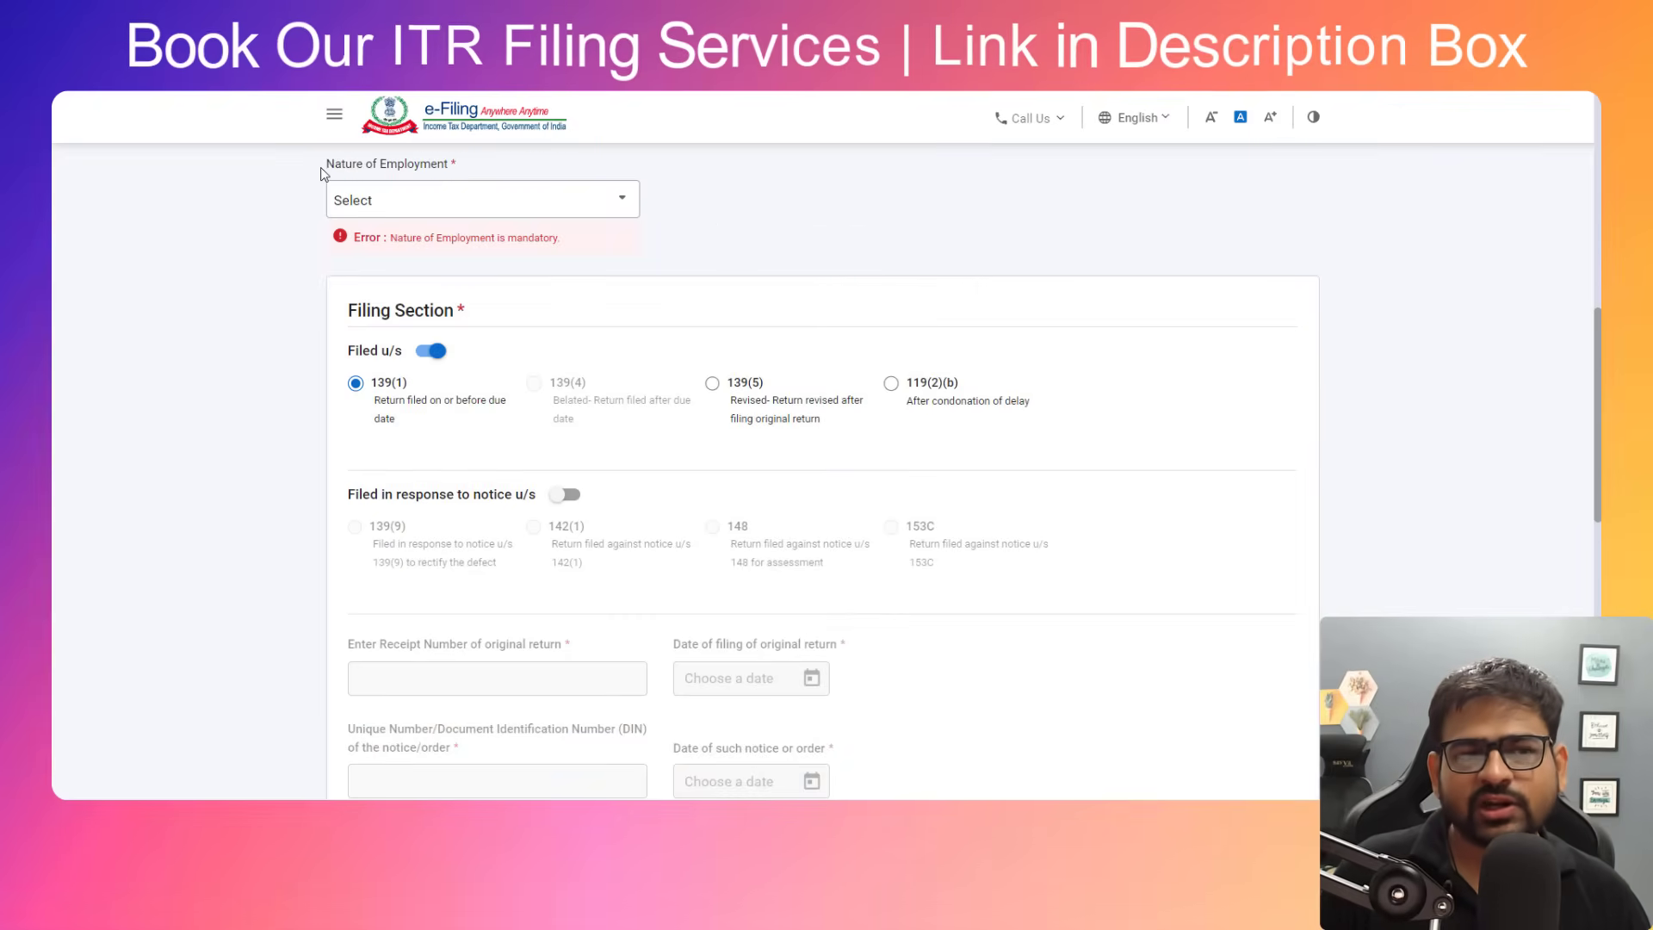
drag(321, 171, 456, 183)
click(487, 209)
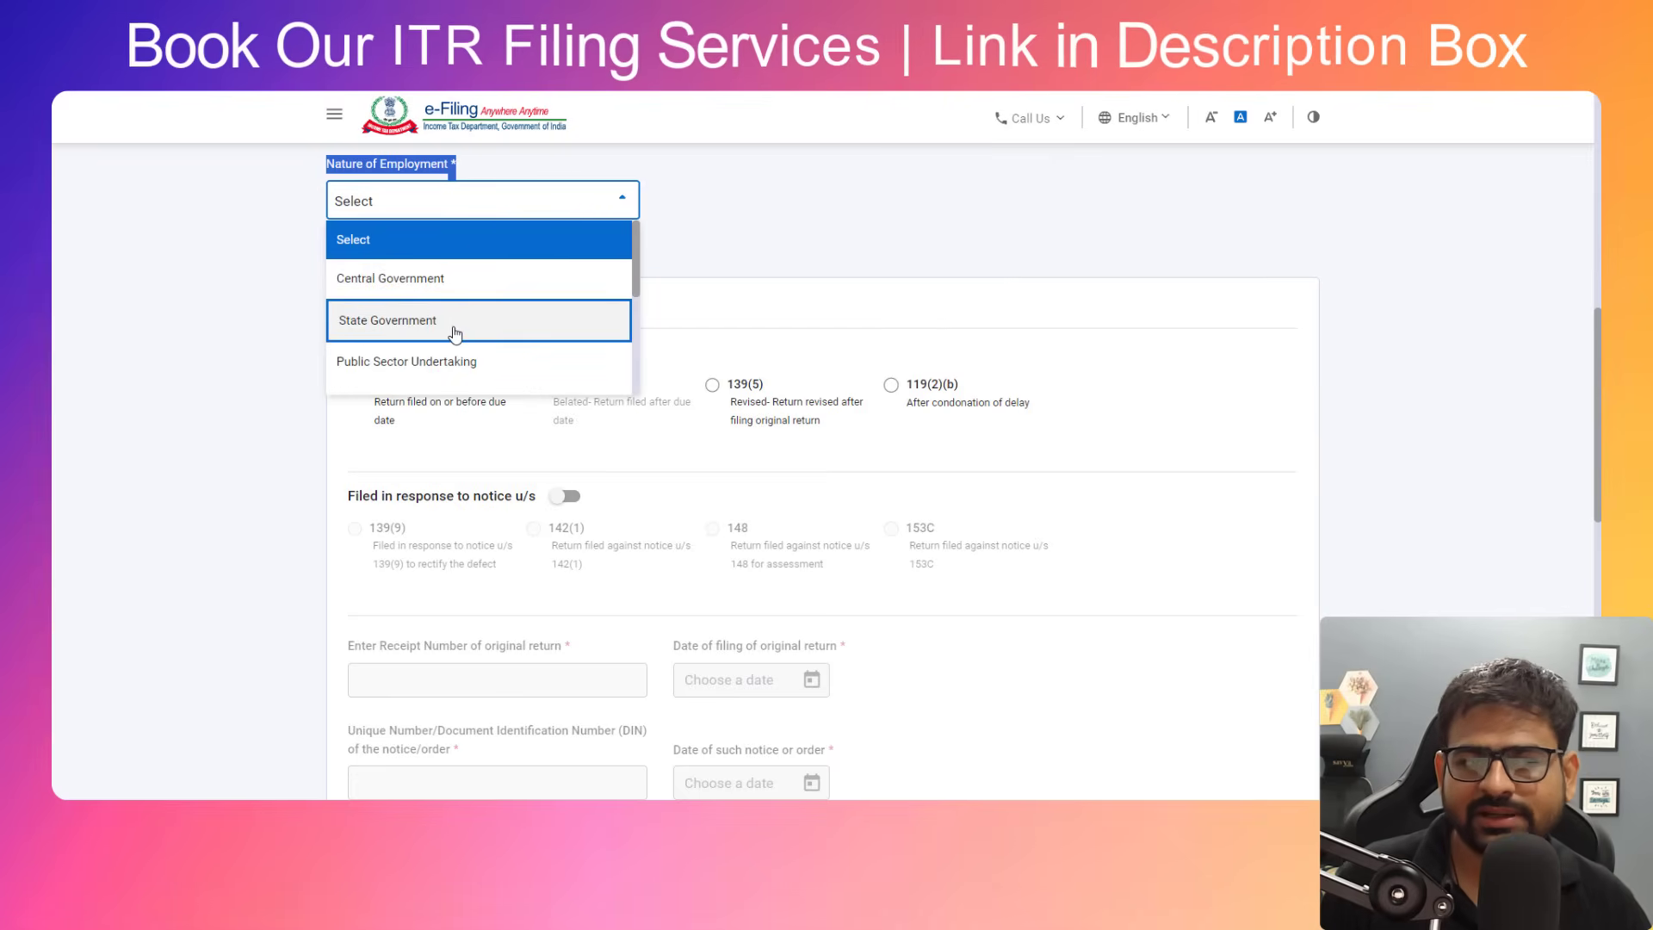
scroll(487, 345, down, 3)
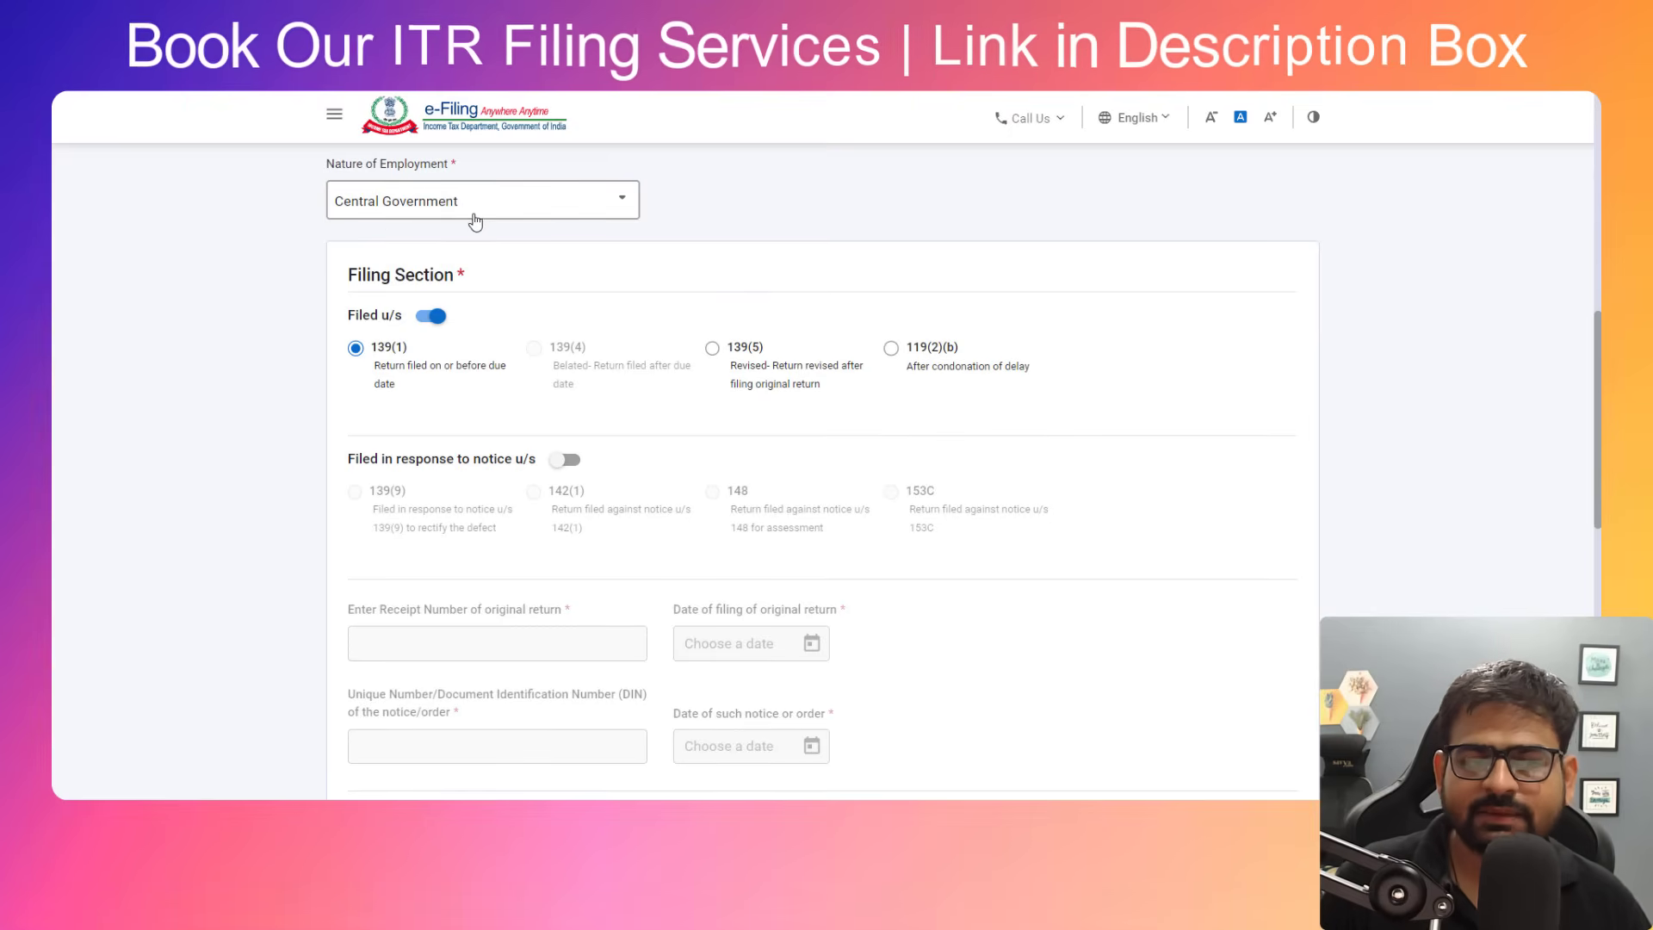
Check the new tax regime opt-out question and the salary and deduction sections of the Form 16 PDF.
scroll(474, 222, down, 6)
drag(419, 297, 600, 300)
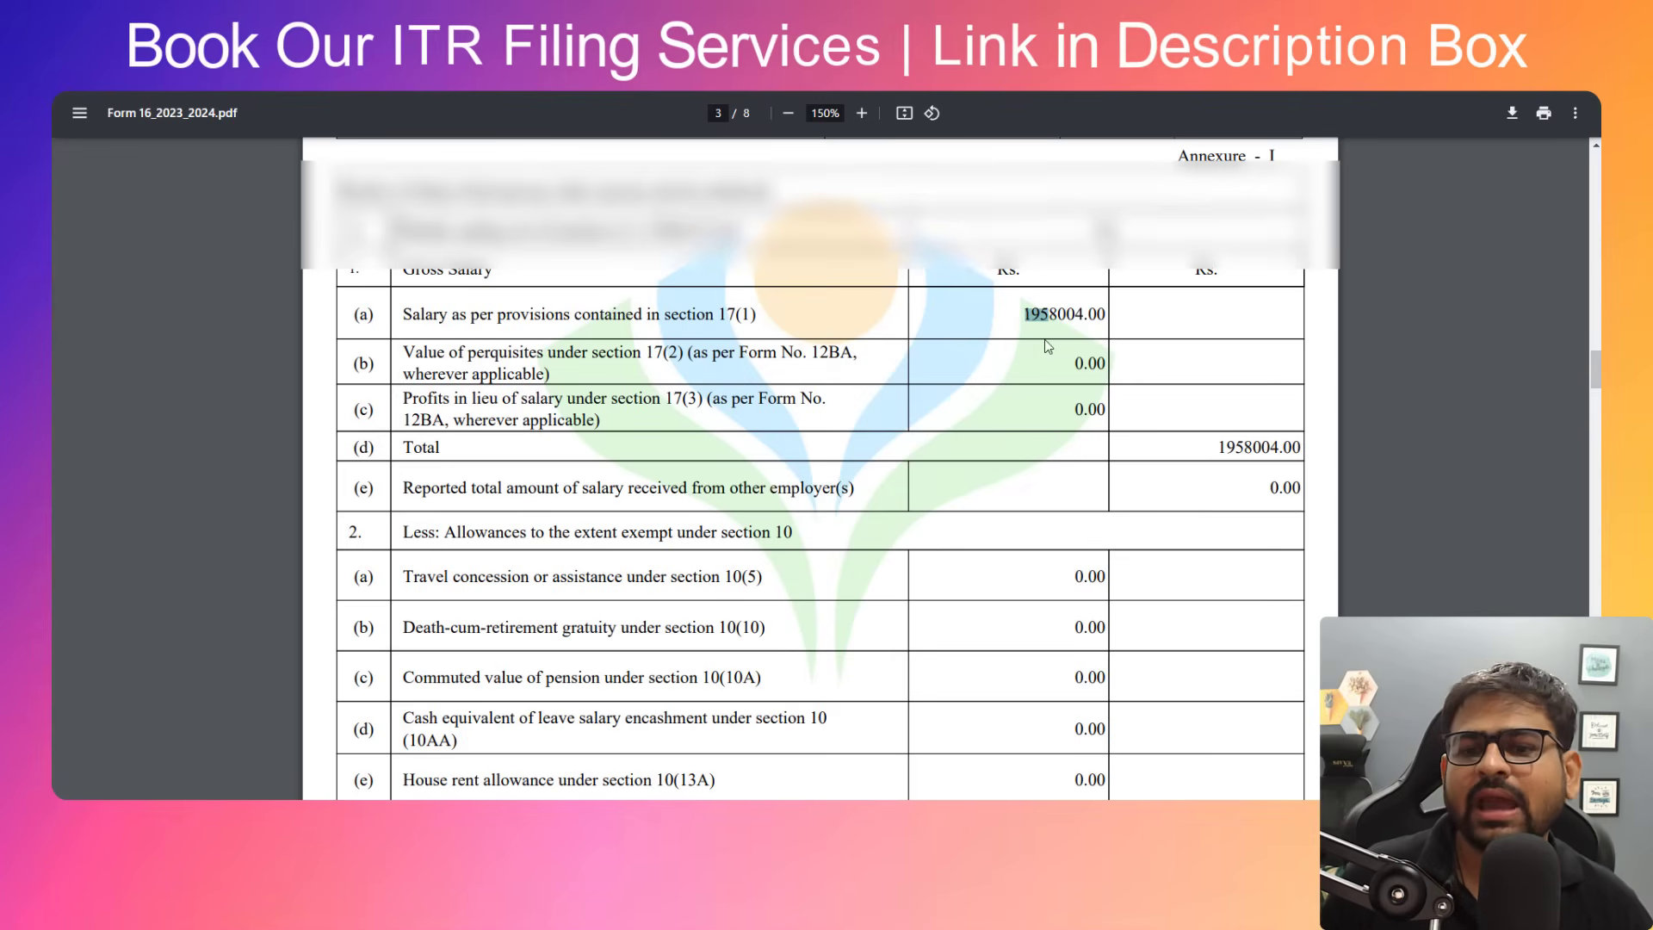
drag(1024, 316, 1144, 329)
scroll(1112, 370, down, 6)
scroll(1113, 372, down, 6)
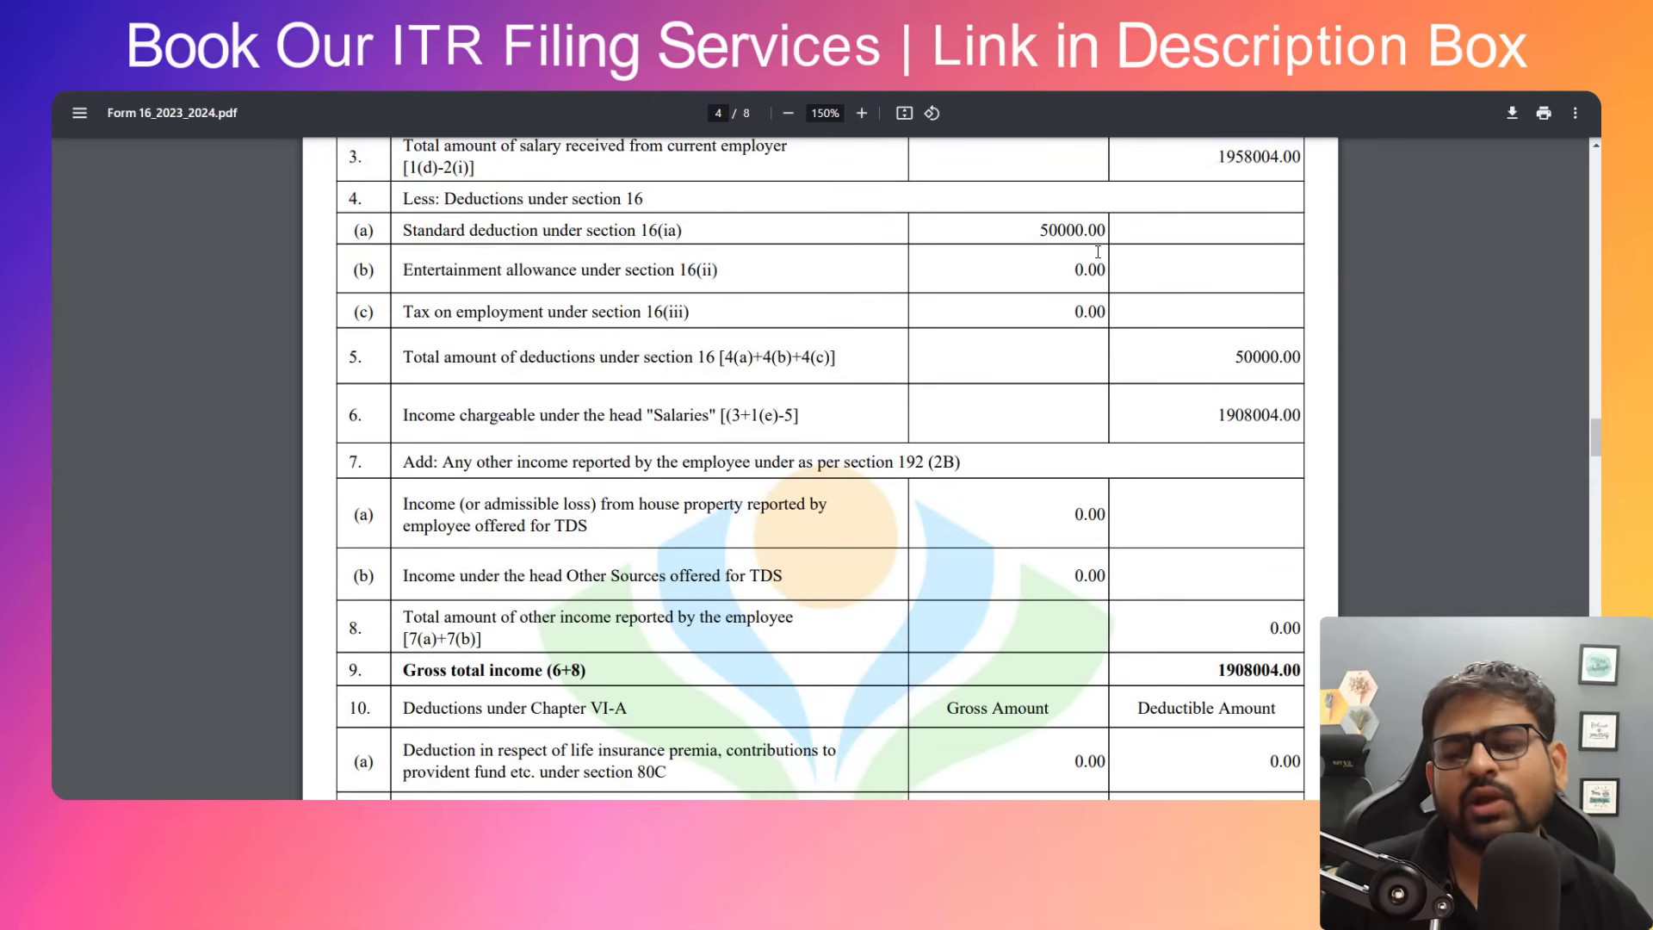
scroll(1097, 251, down, 4)
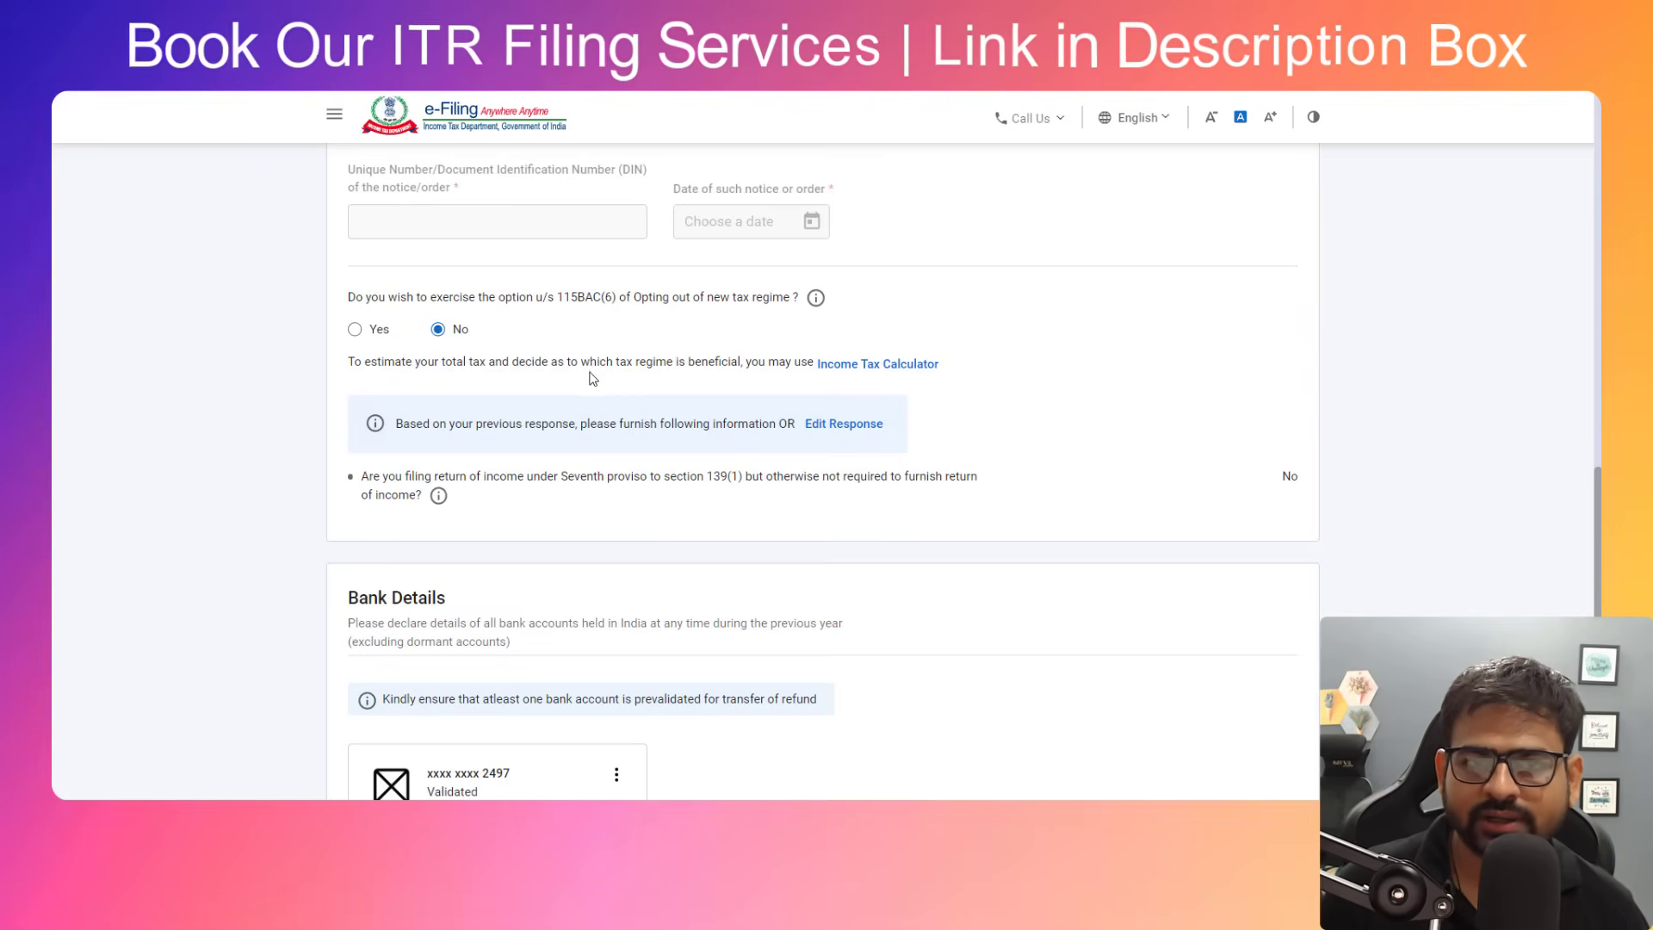
Go through the tax regime and bank details of the return and confirm the Personal Information section.
scroll(594, 377, down, 2)
scroll(679, 499, down, 3)
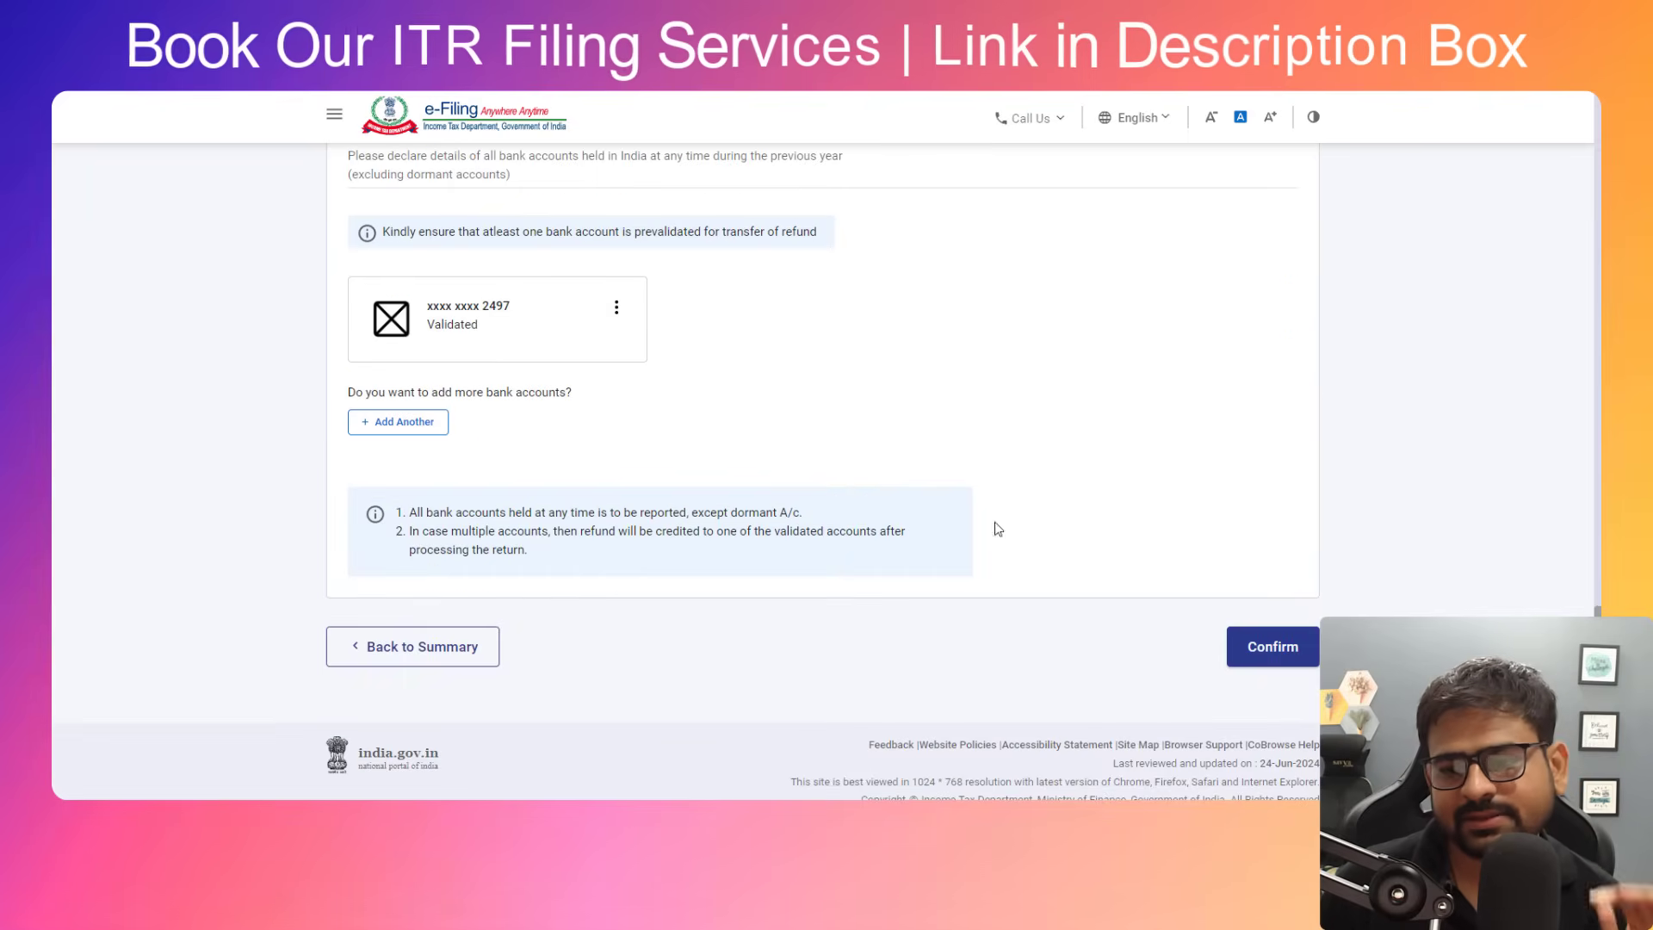
click(1238, 645)
Open the Gross Total Income section and skip its exemption questions to reach the income source details.
click(901, 344)
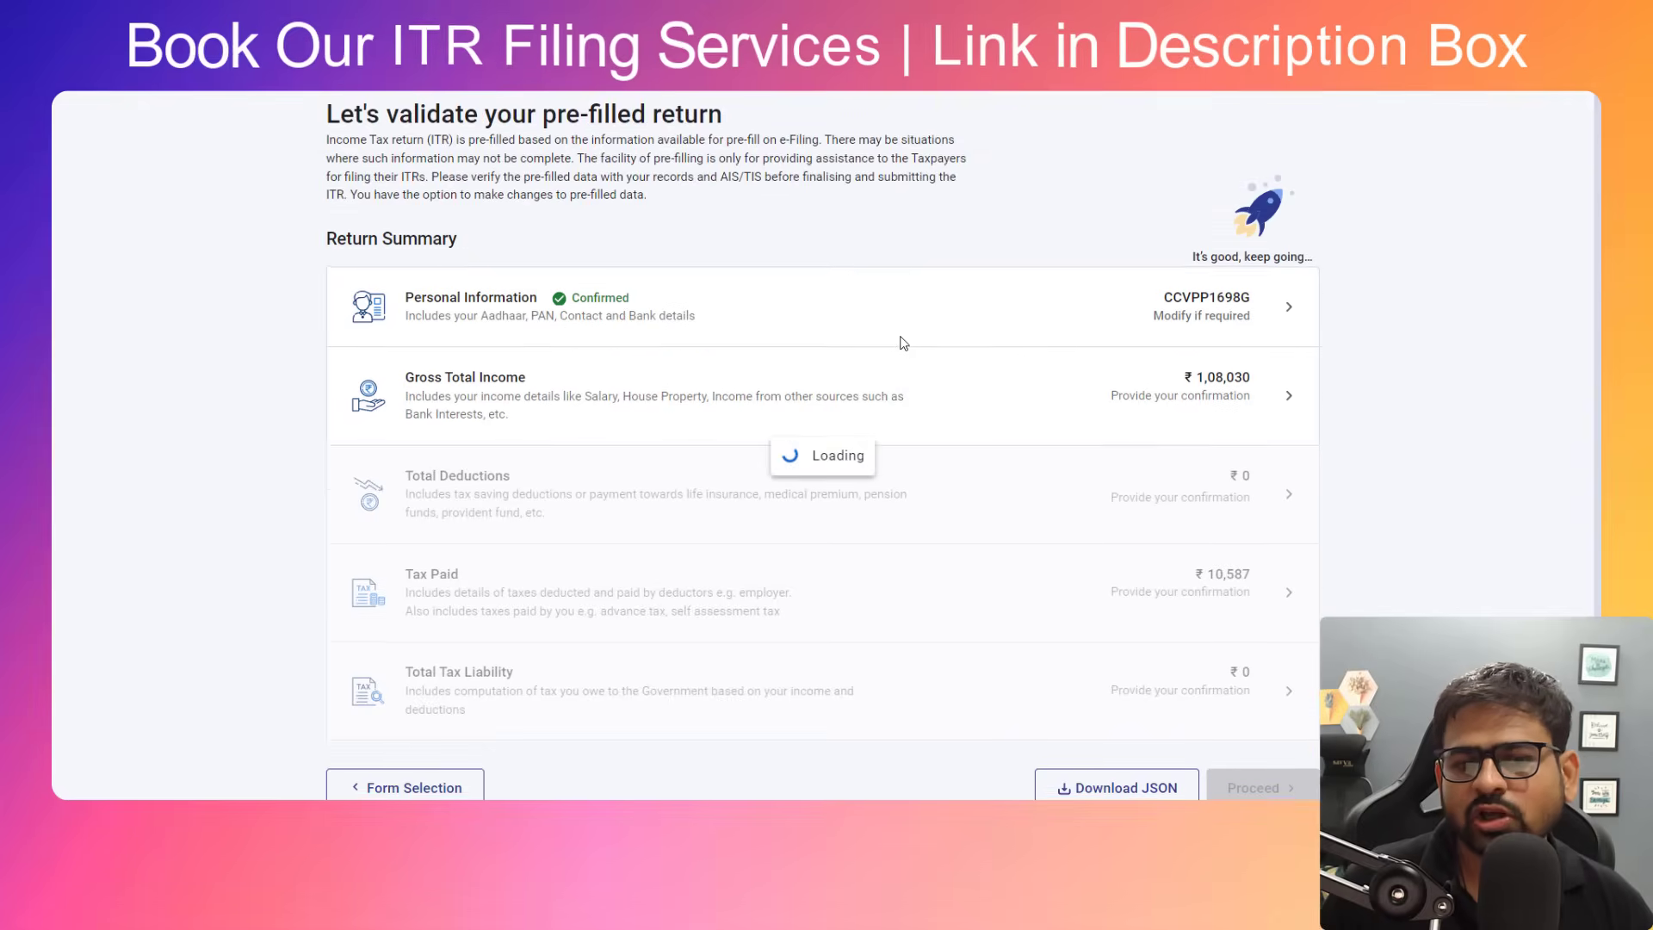
scroll(881, 398, down, 3)
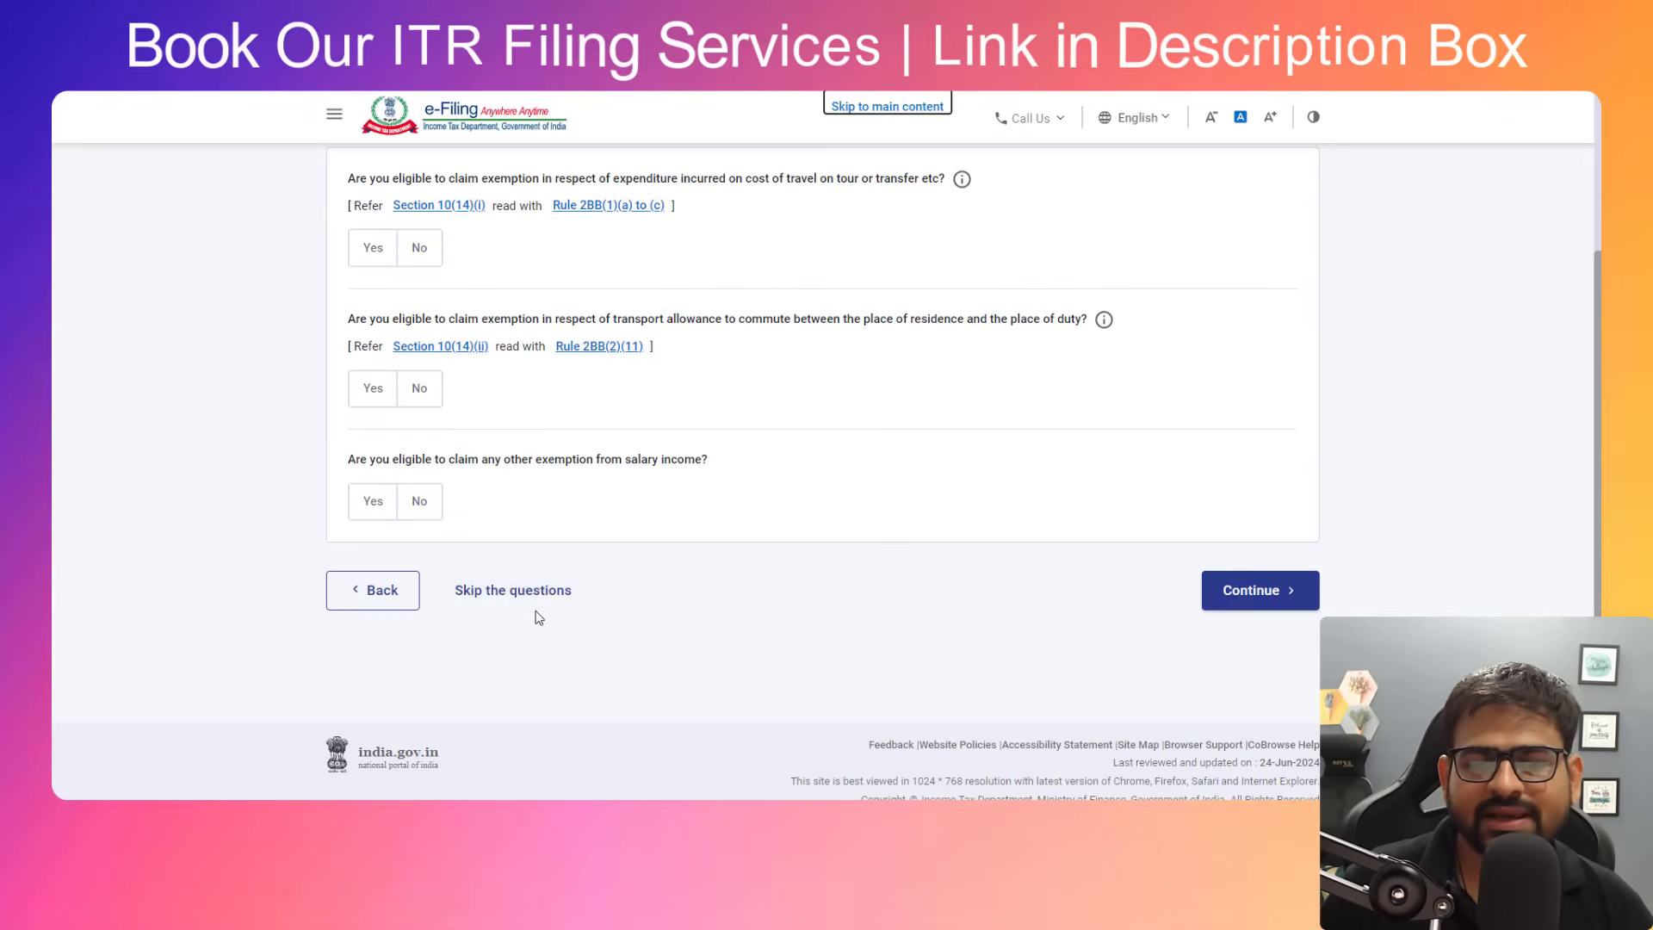
click(517, 589)
click(1012, 535)
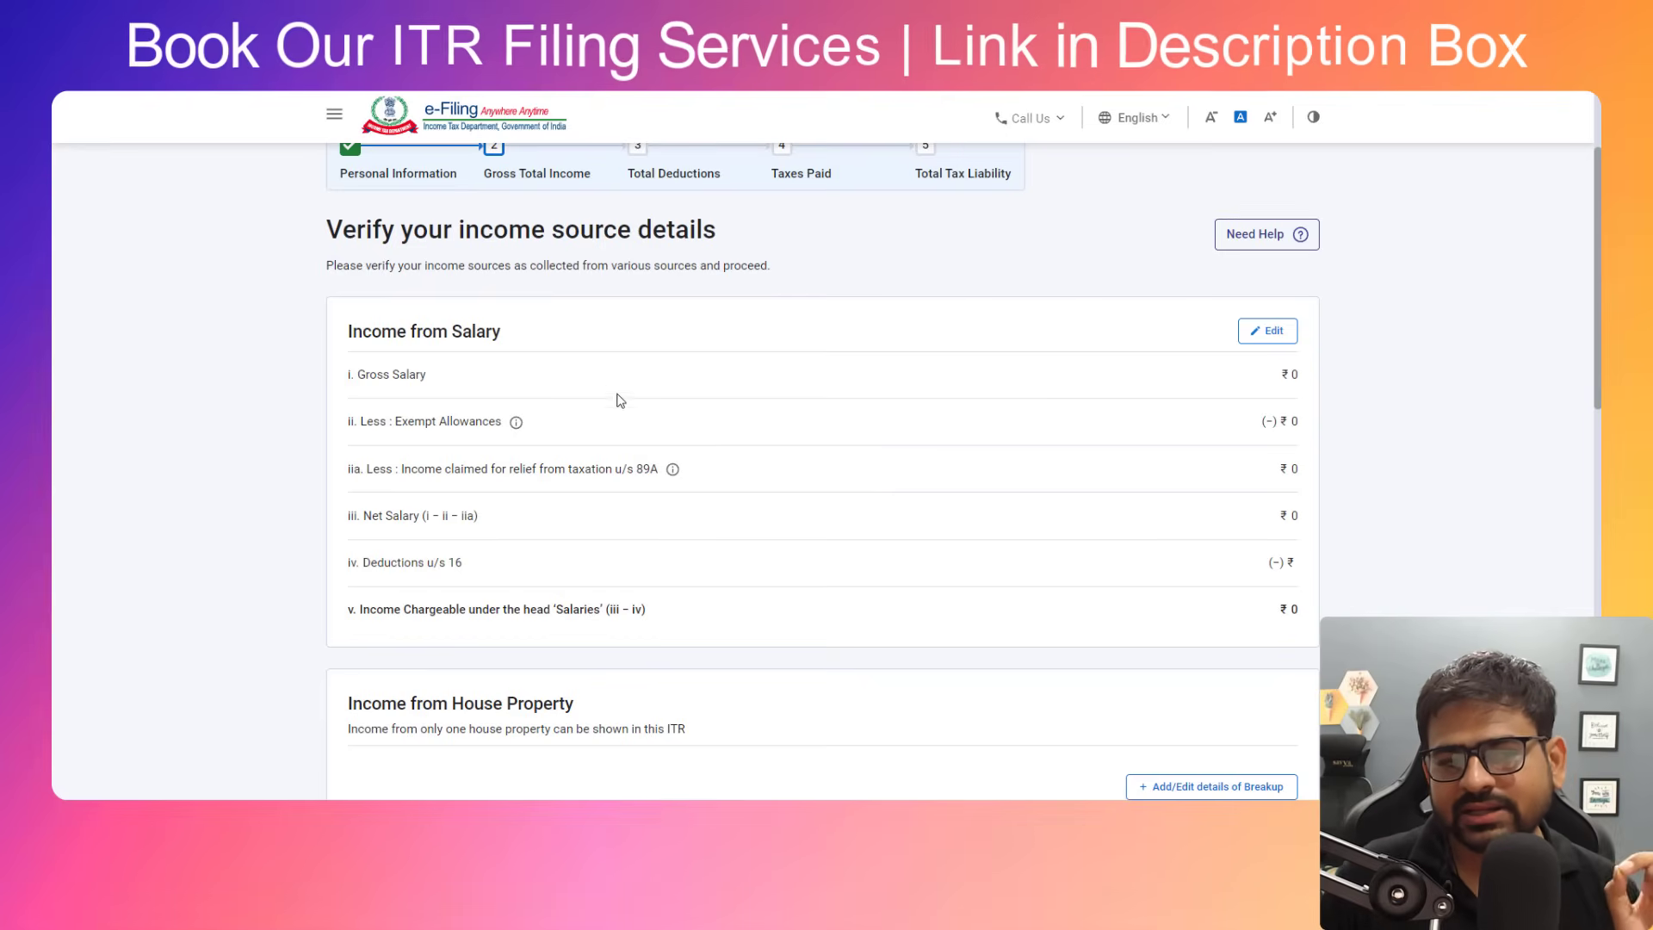
Edit the Income from Salary section and set the salary as per section 17(1) to 8,51,423.
drag(382, 333, 480, 342)
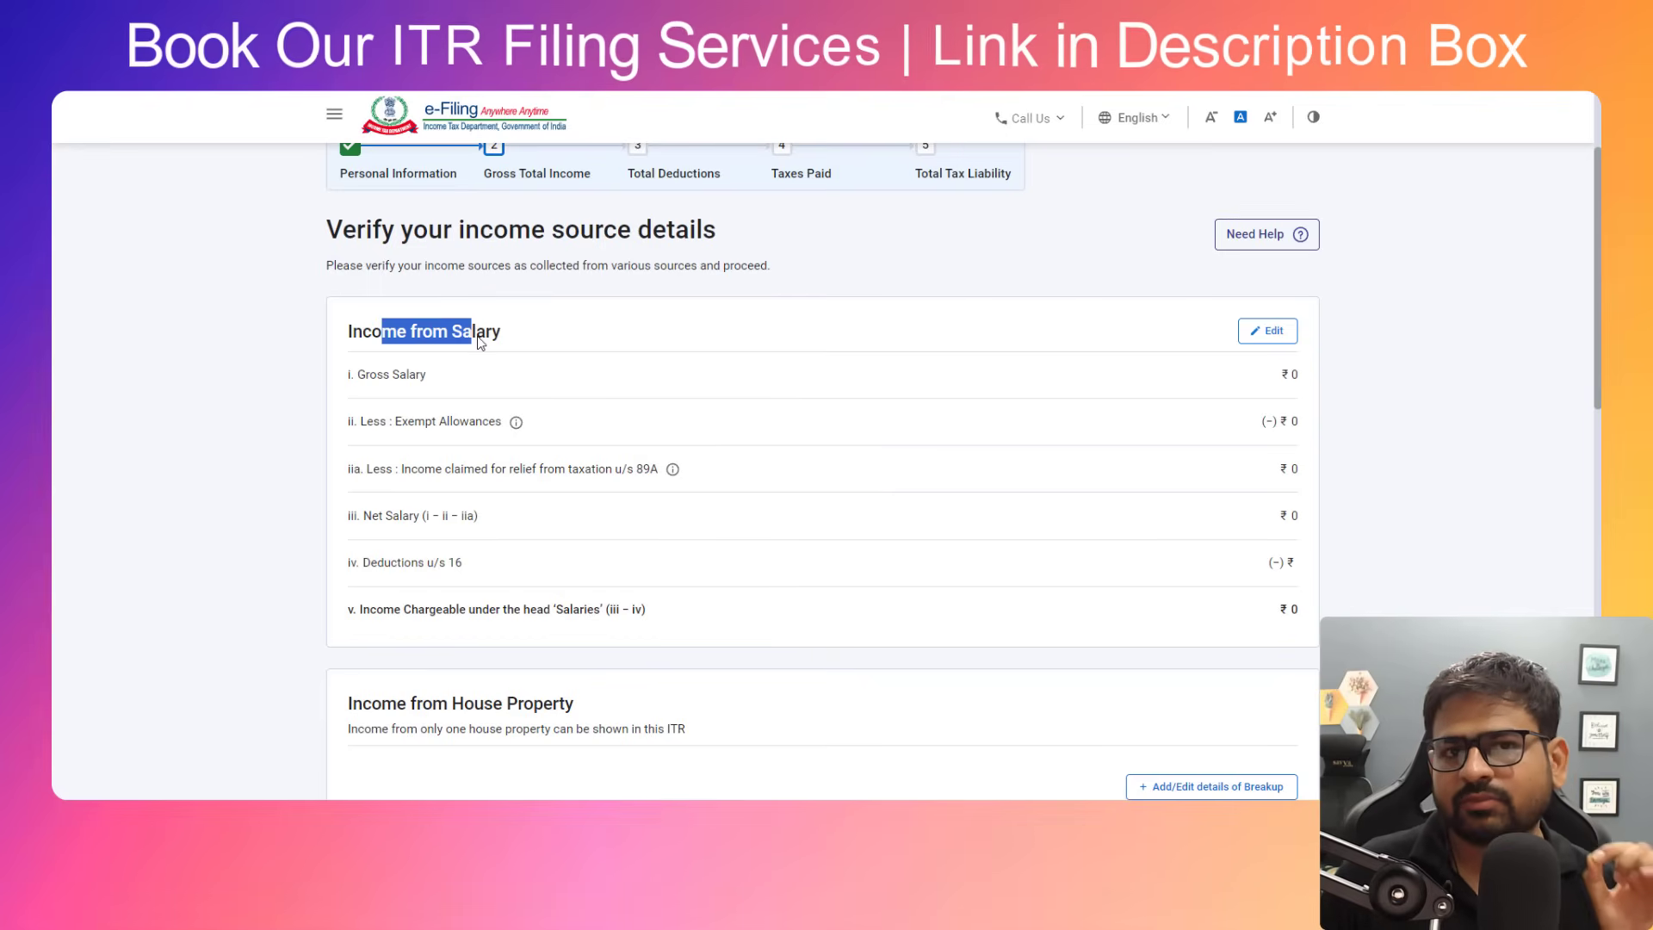
click(1267, 330)
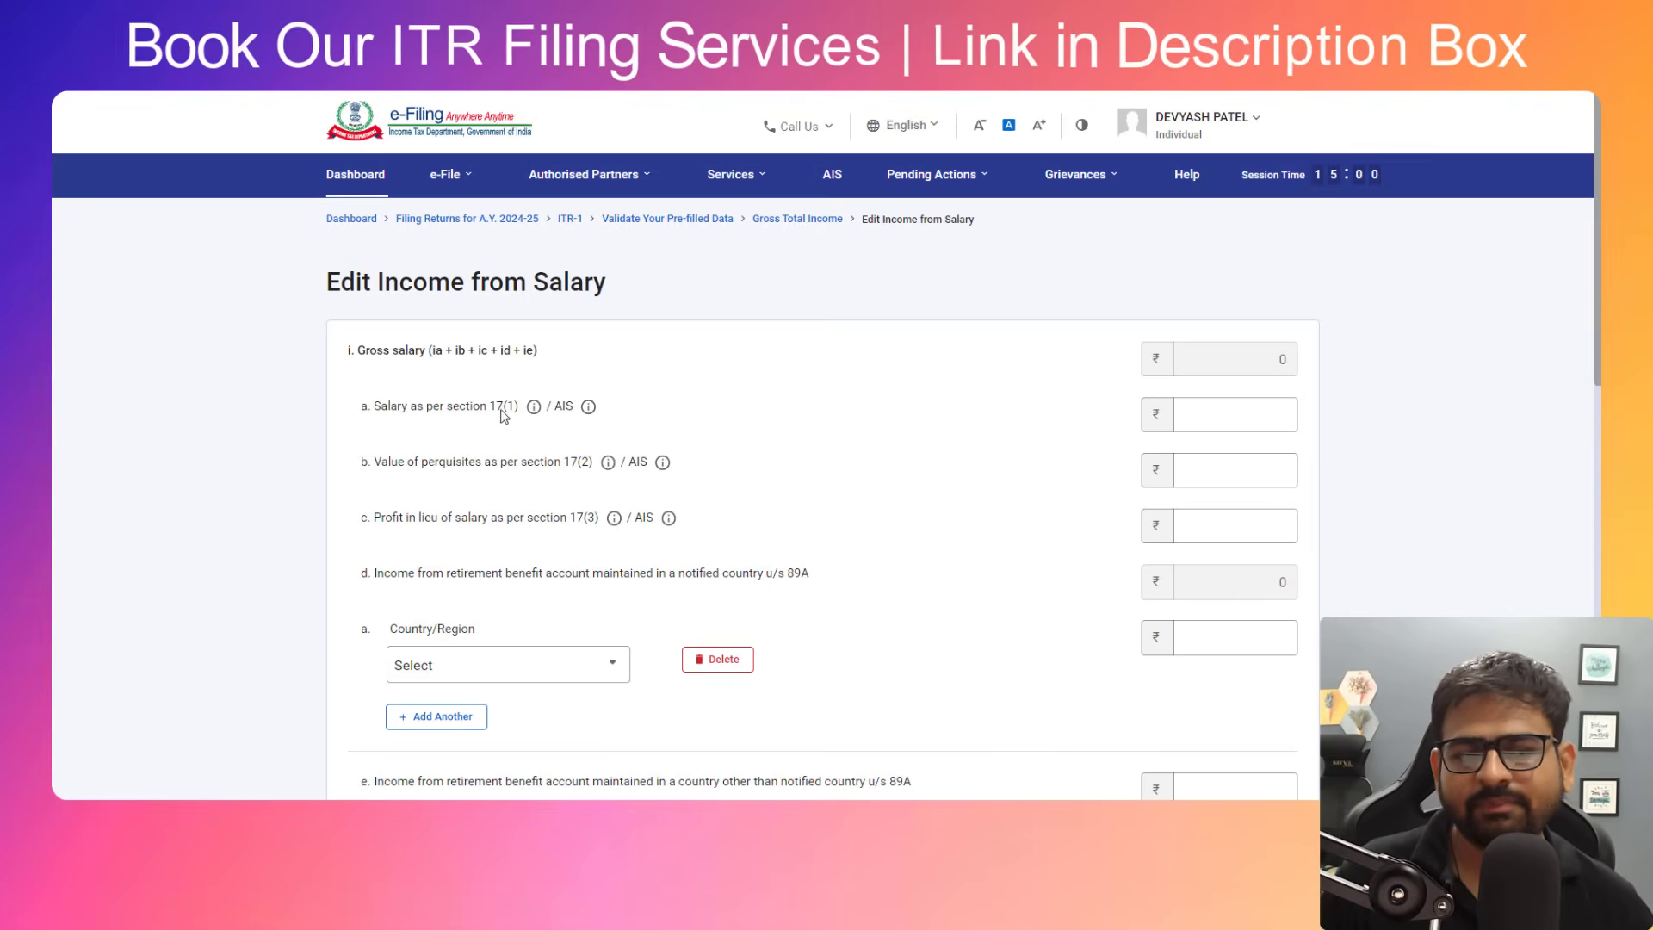
drag(380, 410, 654, 411)
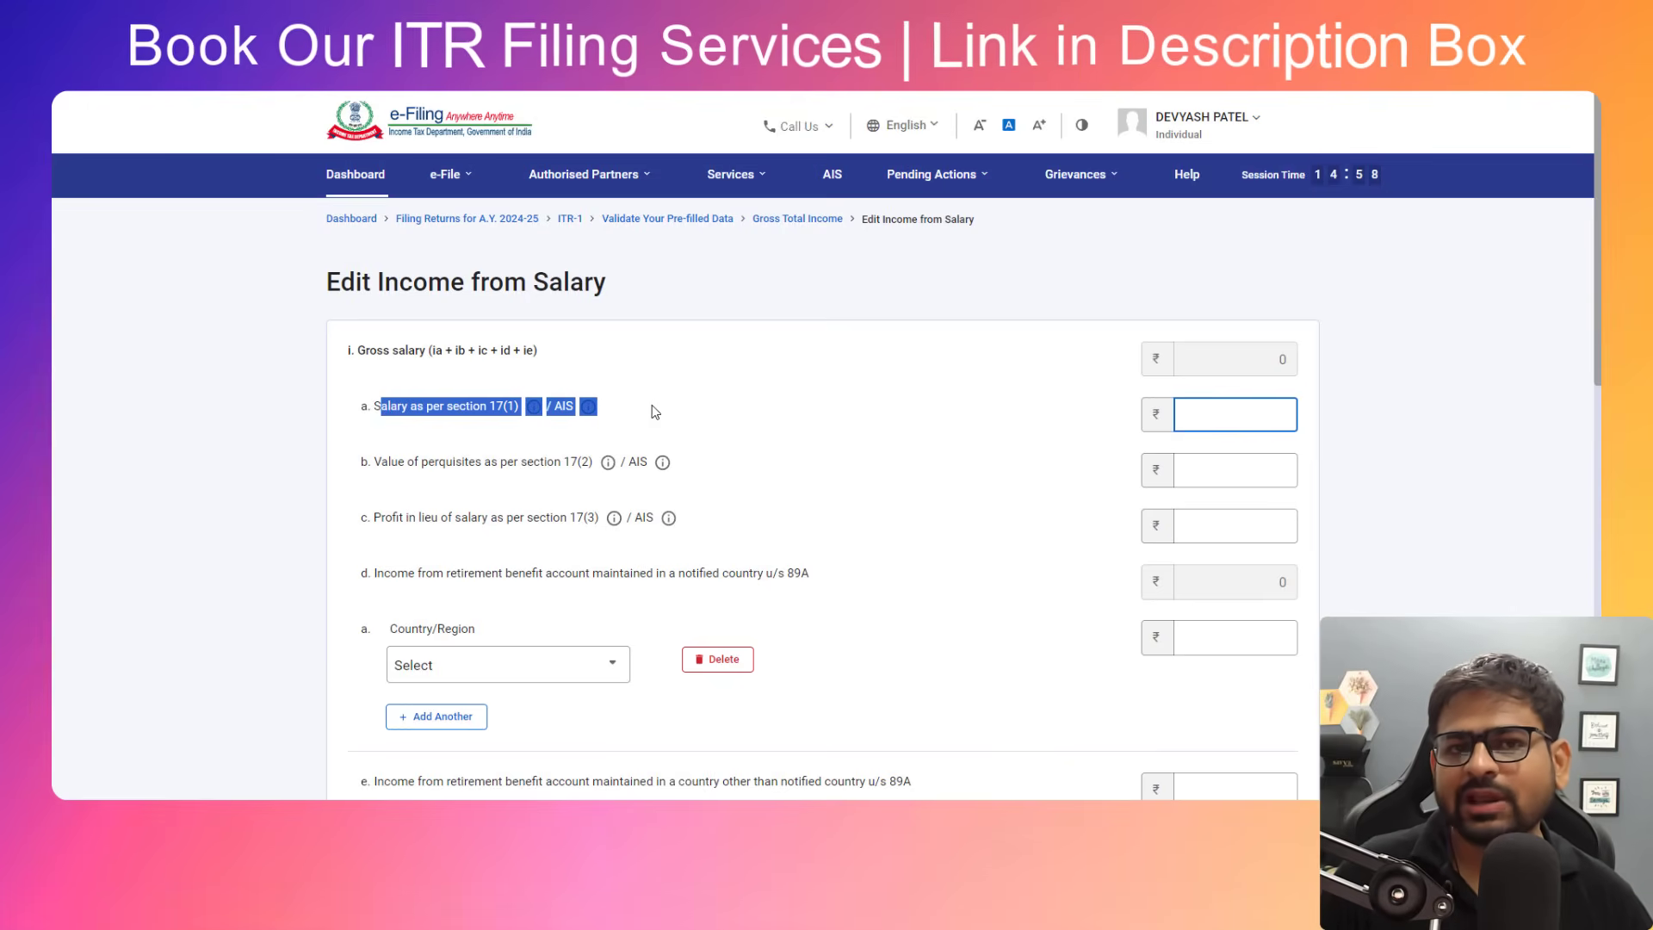
click(818, 400)
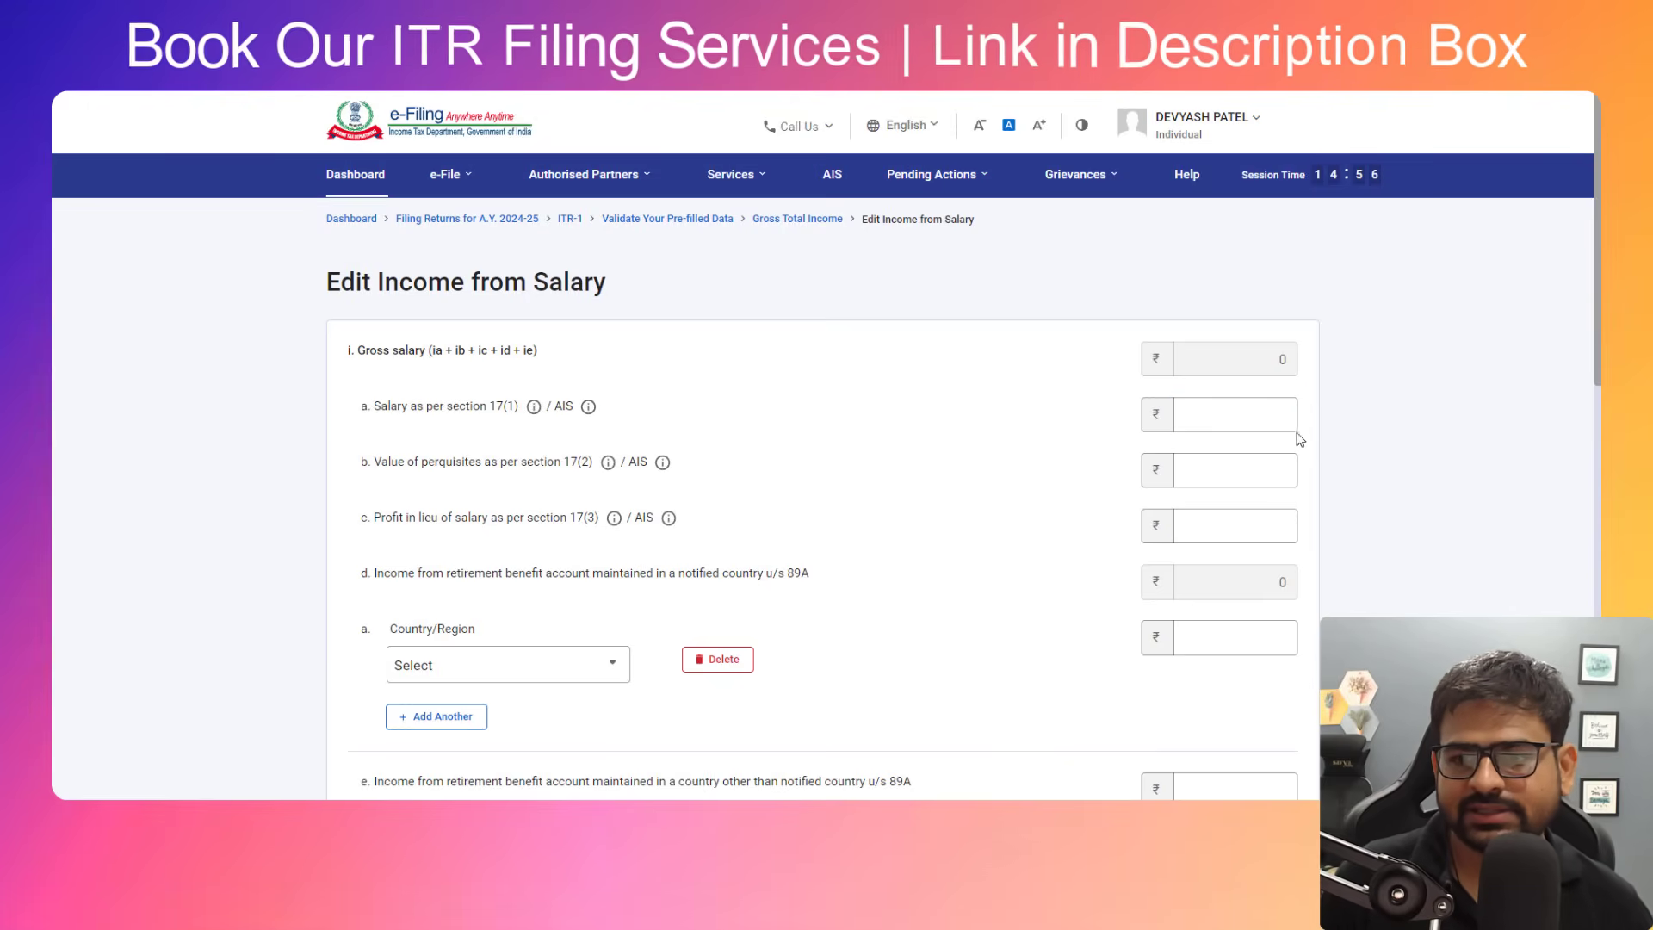
click(1245, 414)
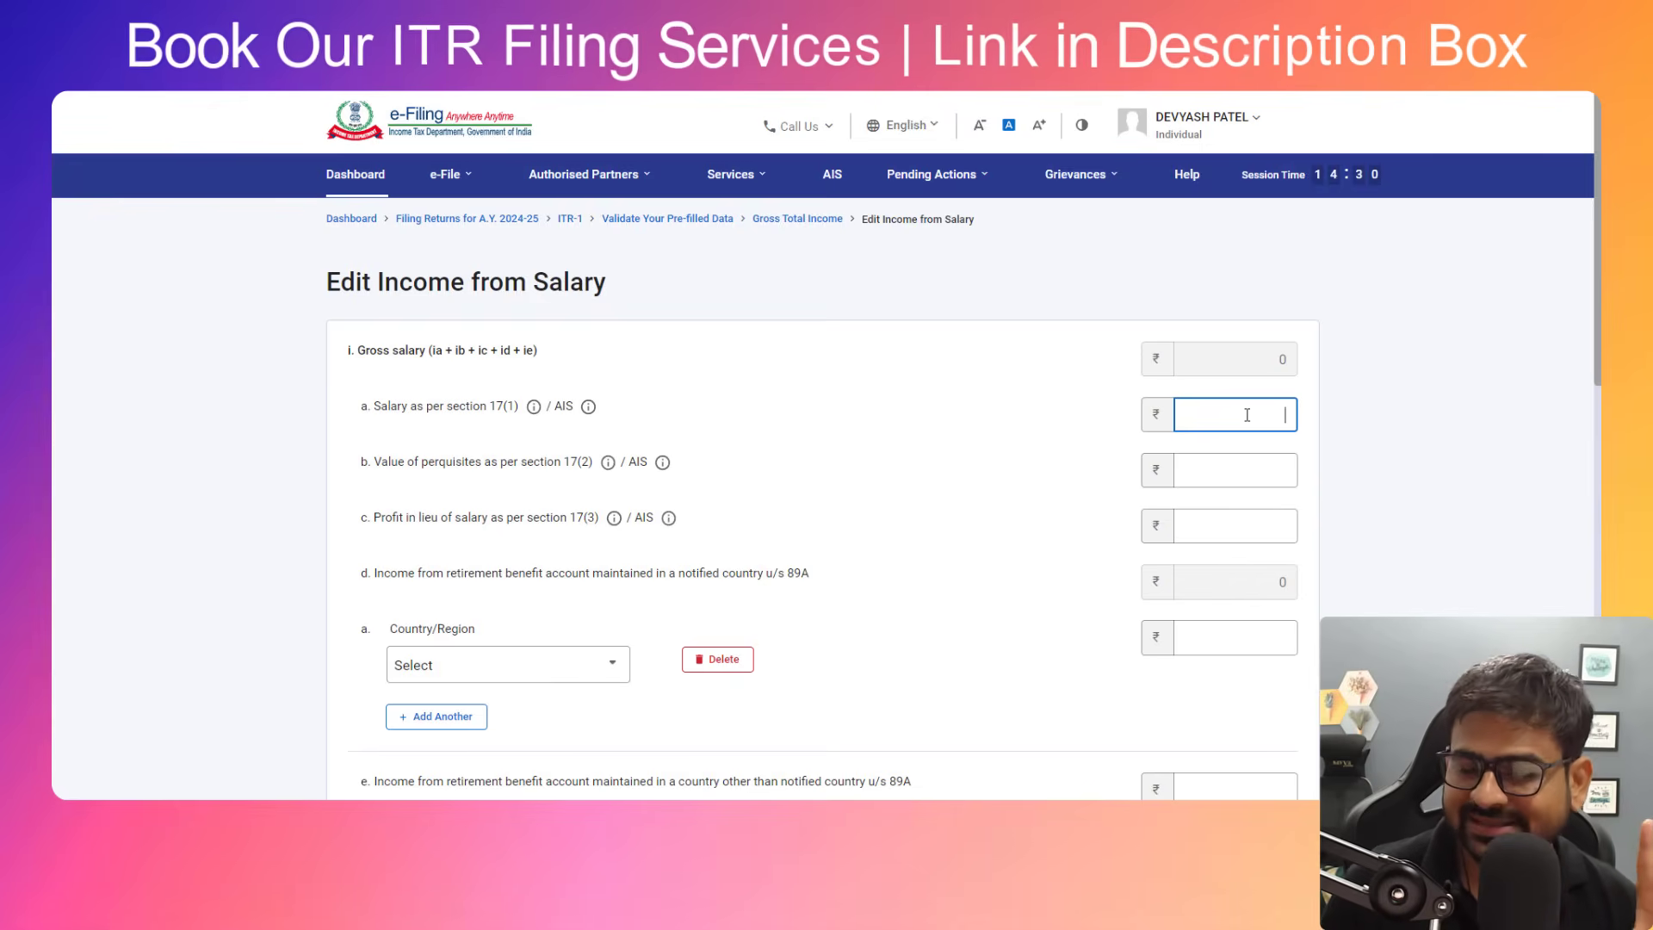
Find the gratuity exemption and choose Sec 10(10)-Death-cum-retirement gratuity received as the nature of exempt allowance.
scroll(1599, 398, down, 3)
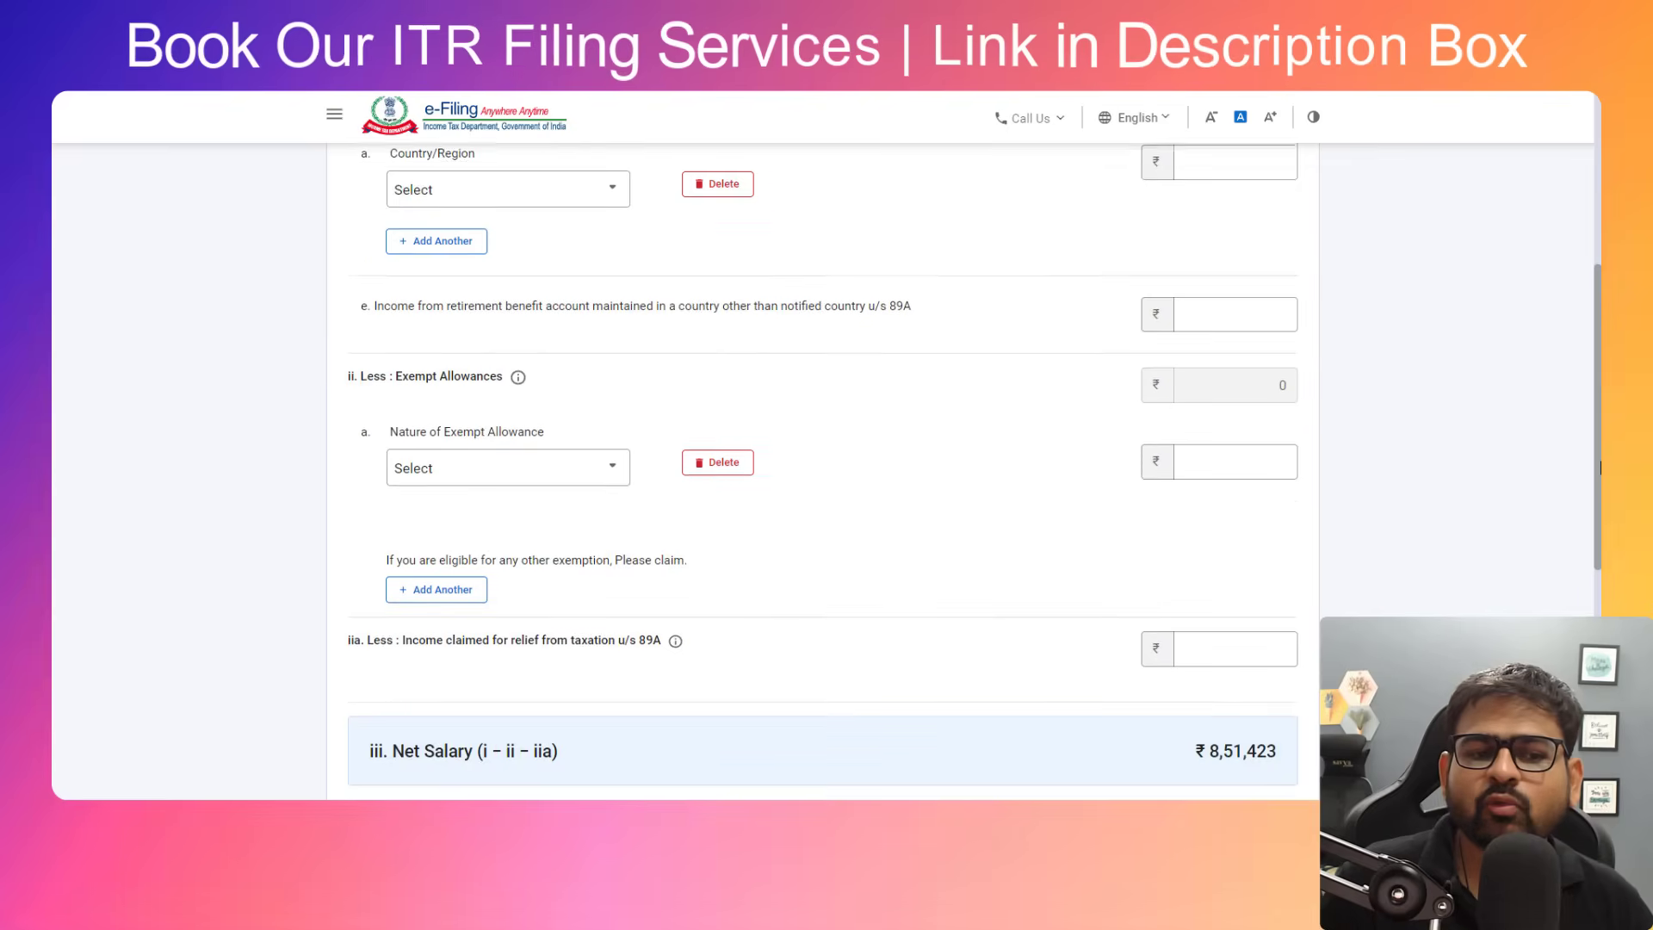
drag(376, 295, 528, 302)
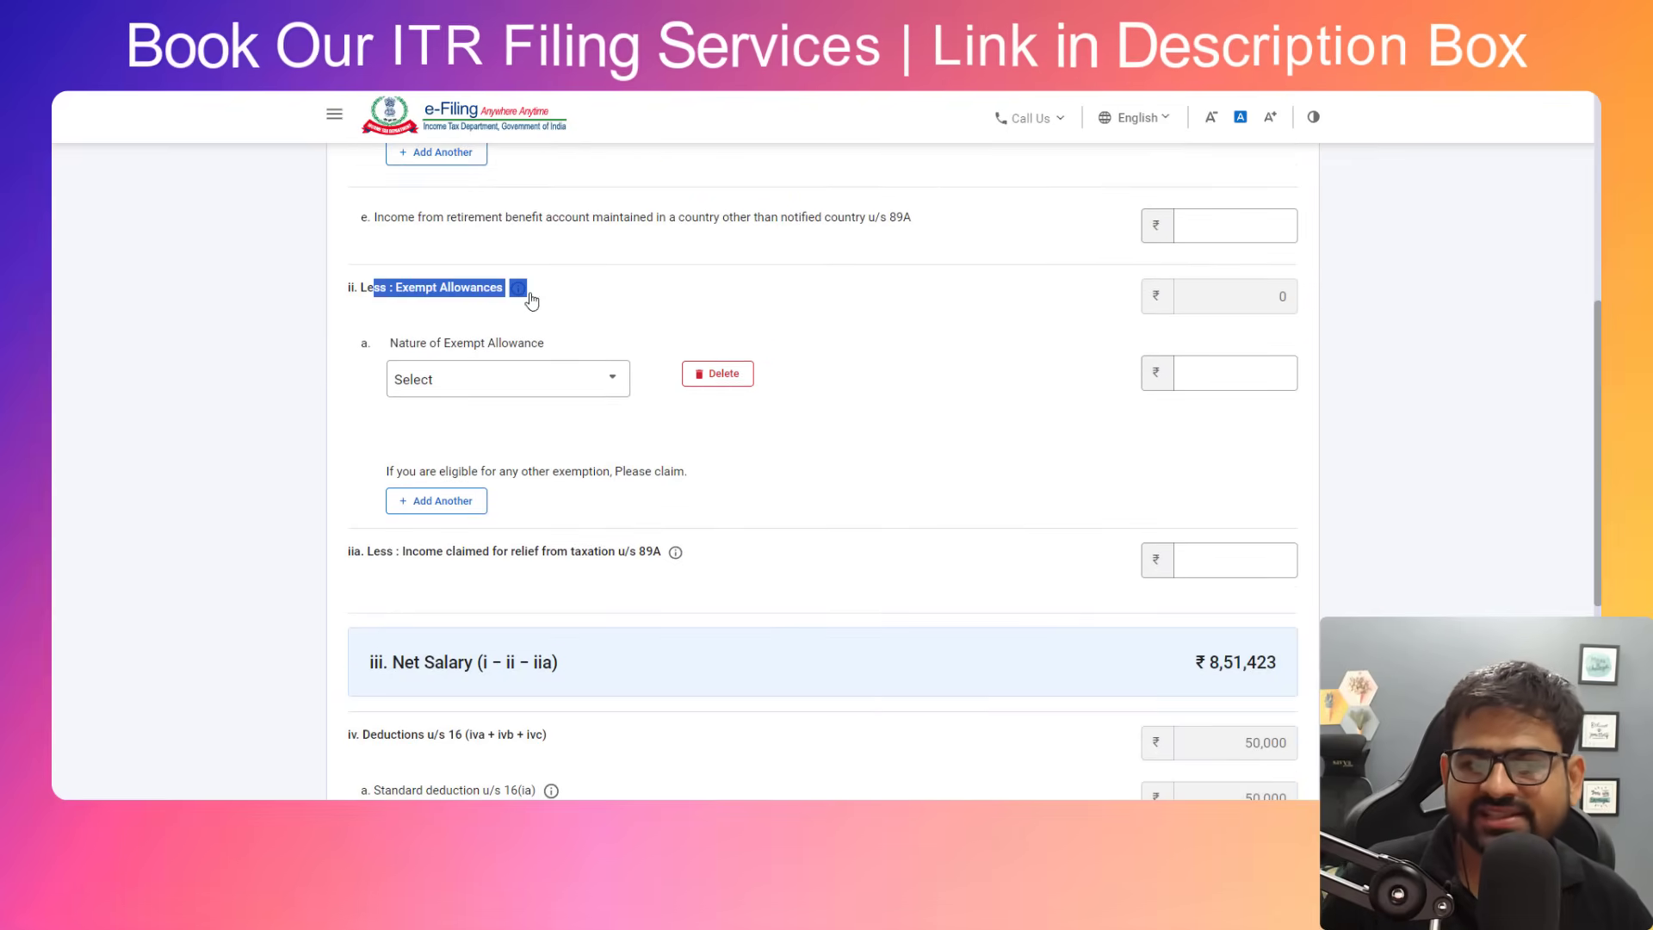
click(552, 376)
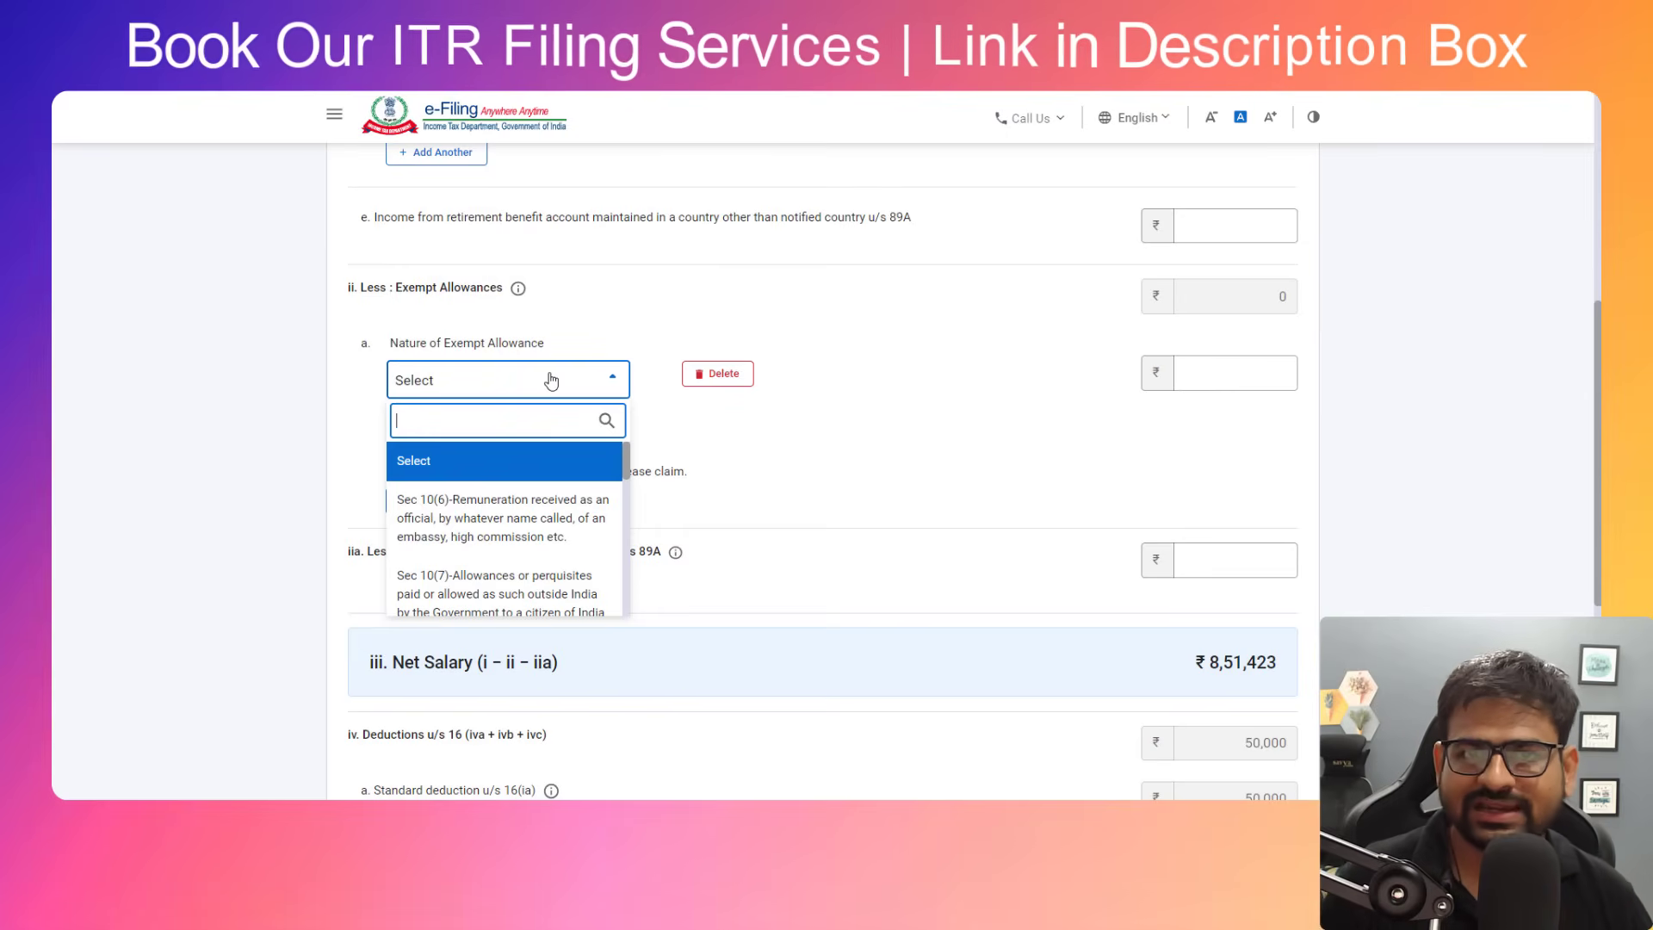
scroll(523, 527, down, 5)
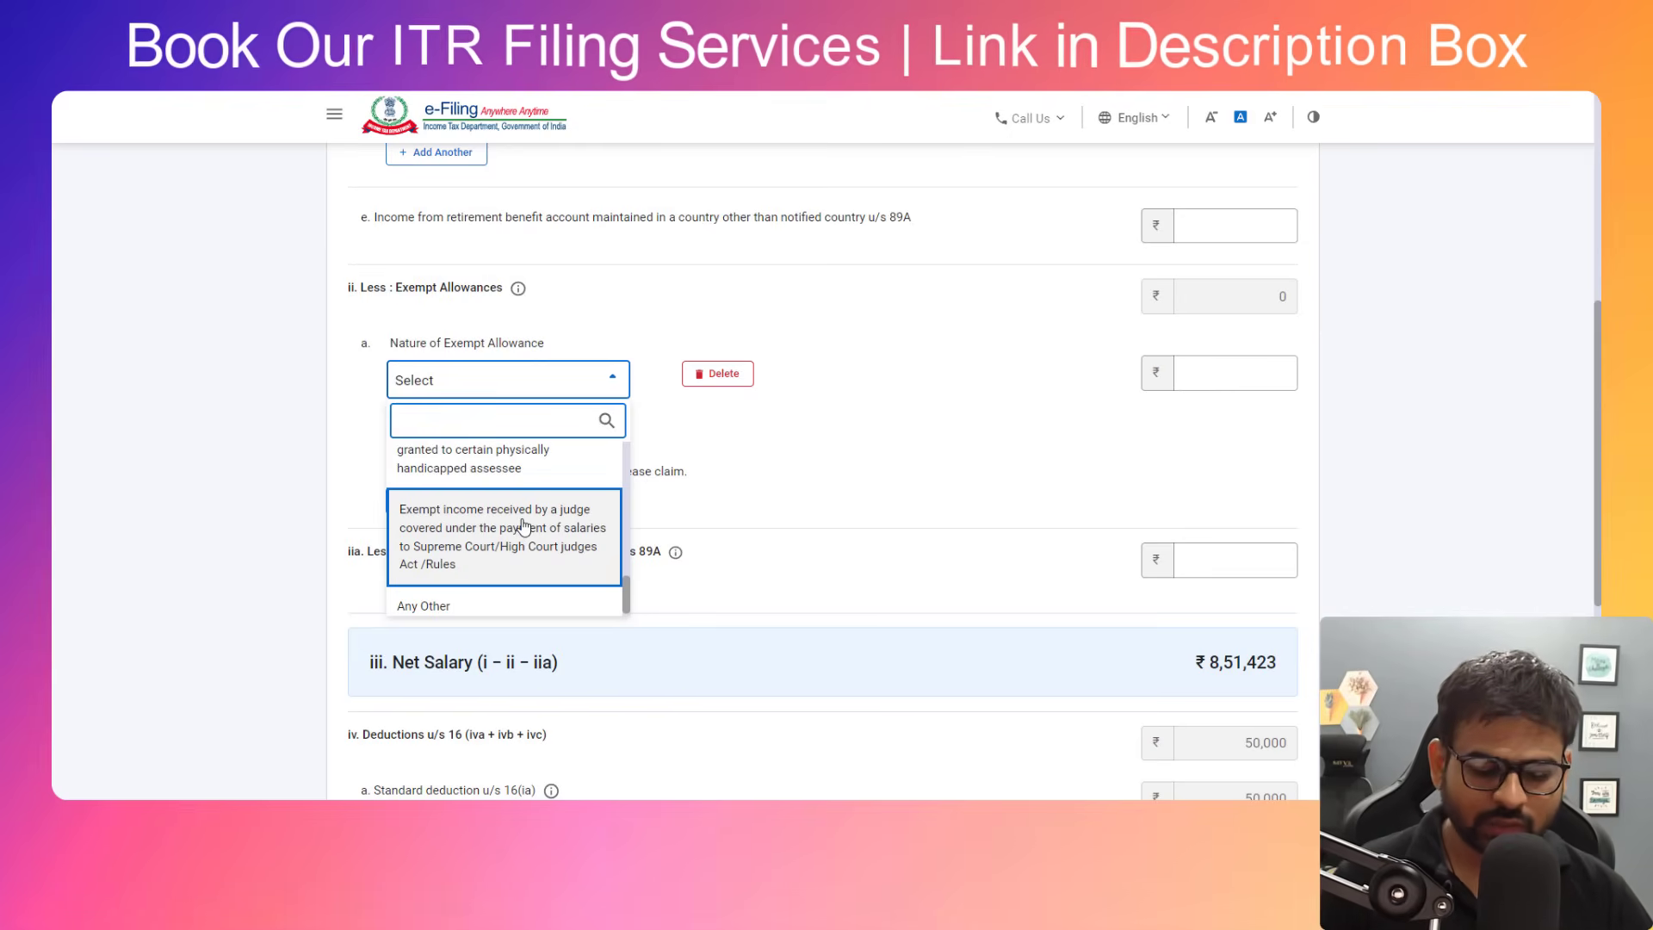
text(grau)
key(BackSpace)
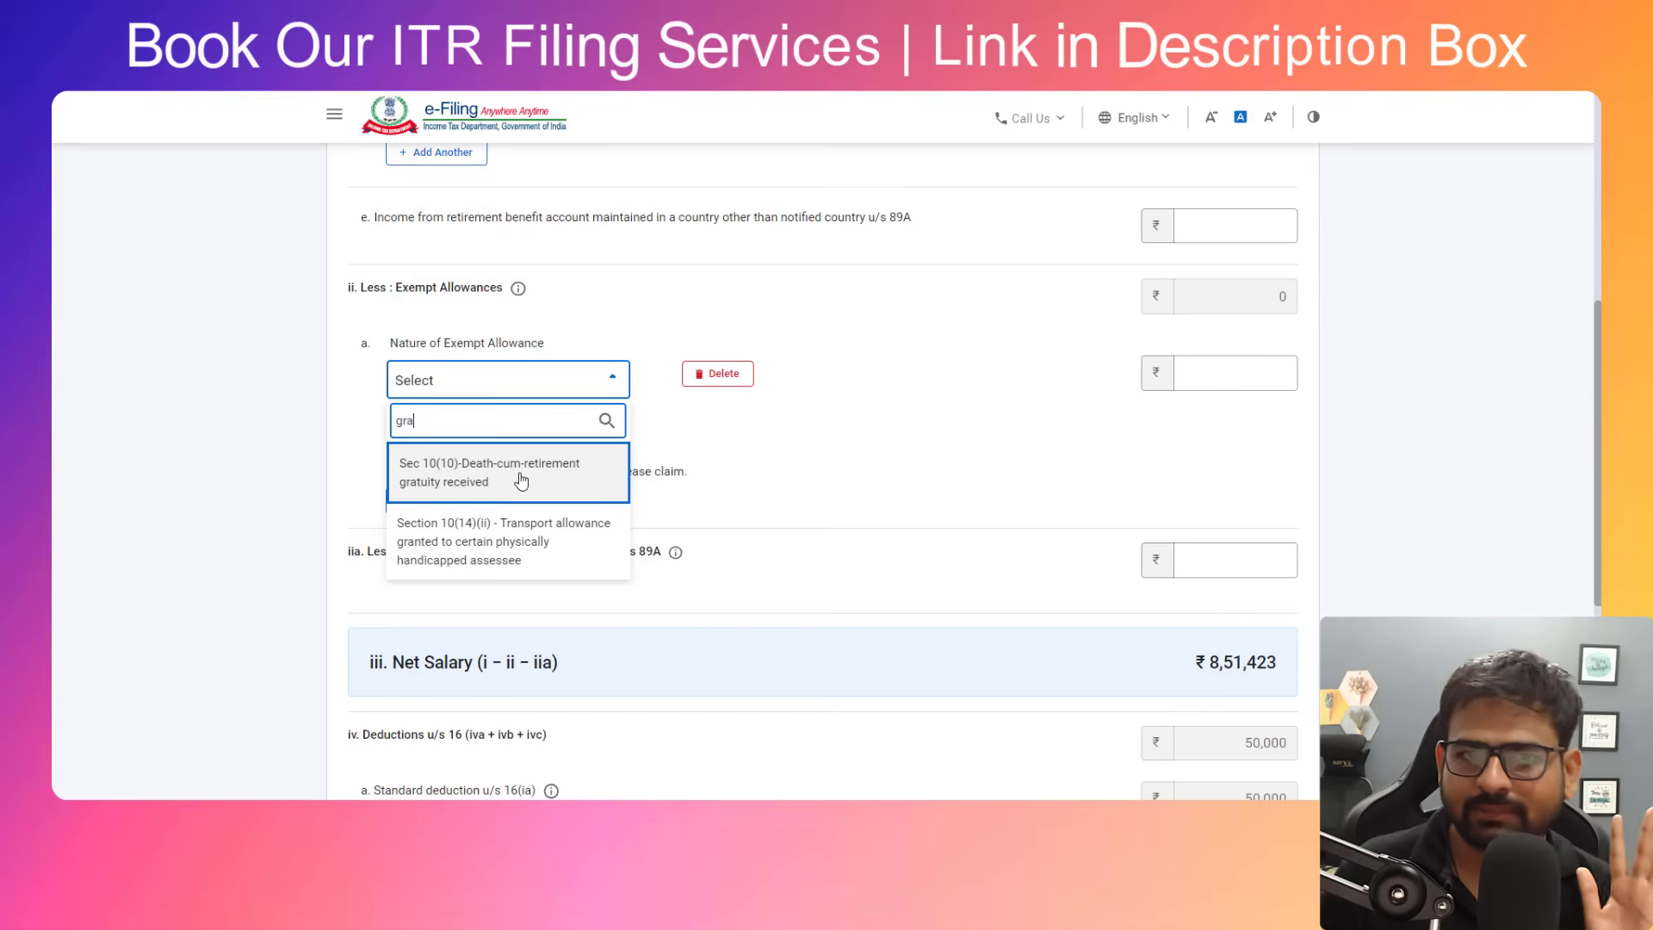
click(520, 480)
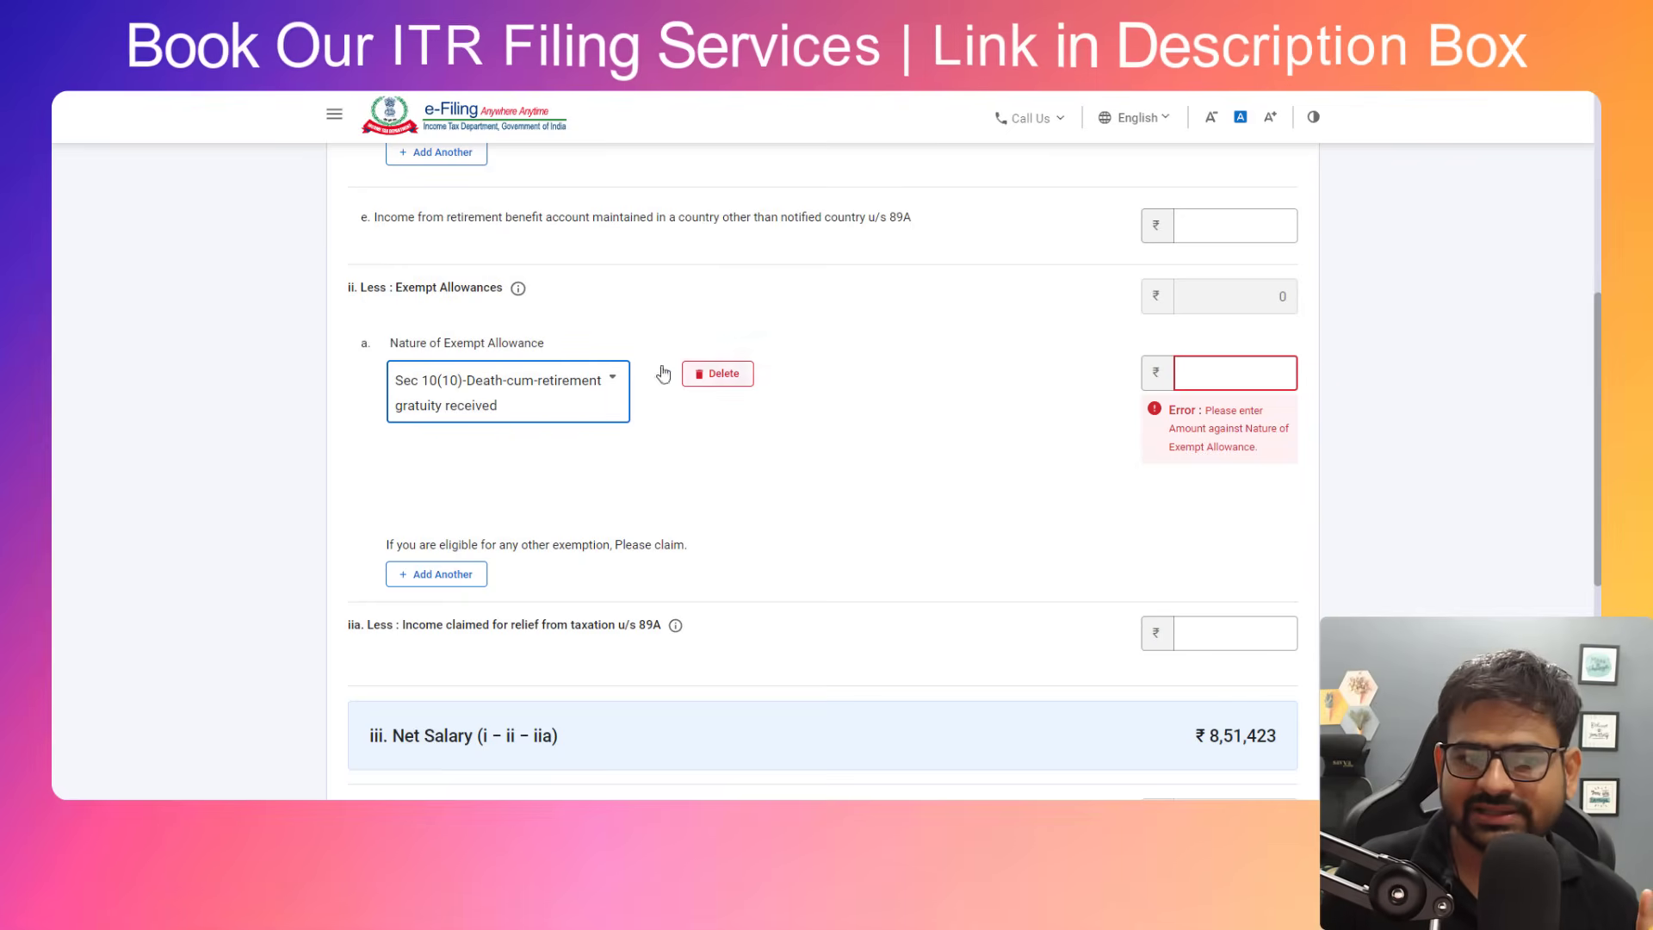
Change the nature of exempt allowance to Sec 10(10AA)-Earned leave encashment on Retirement.
click(572, 391)
text(lea)
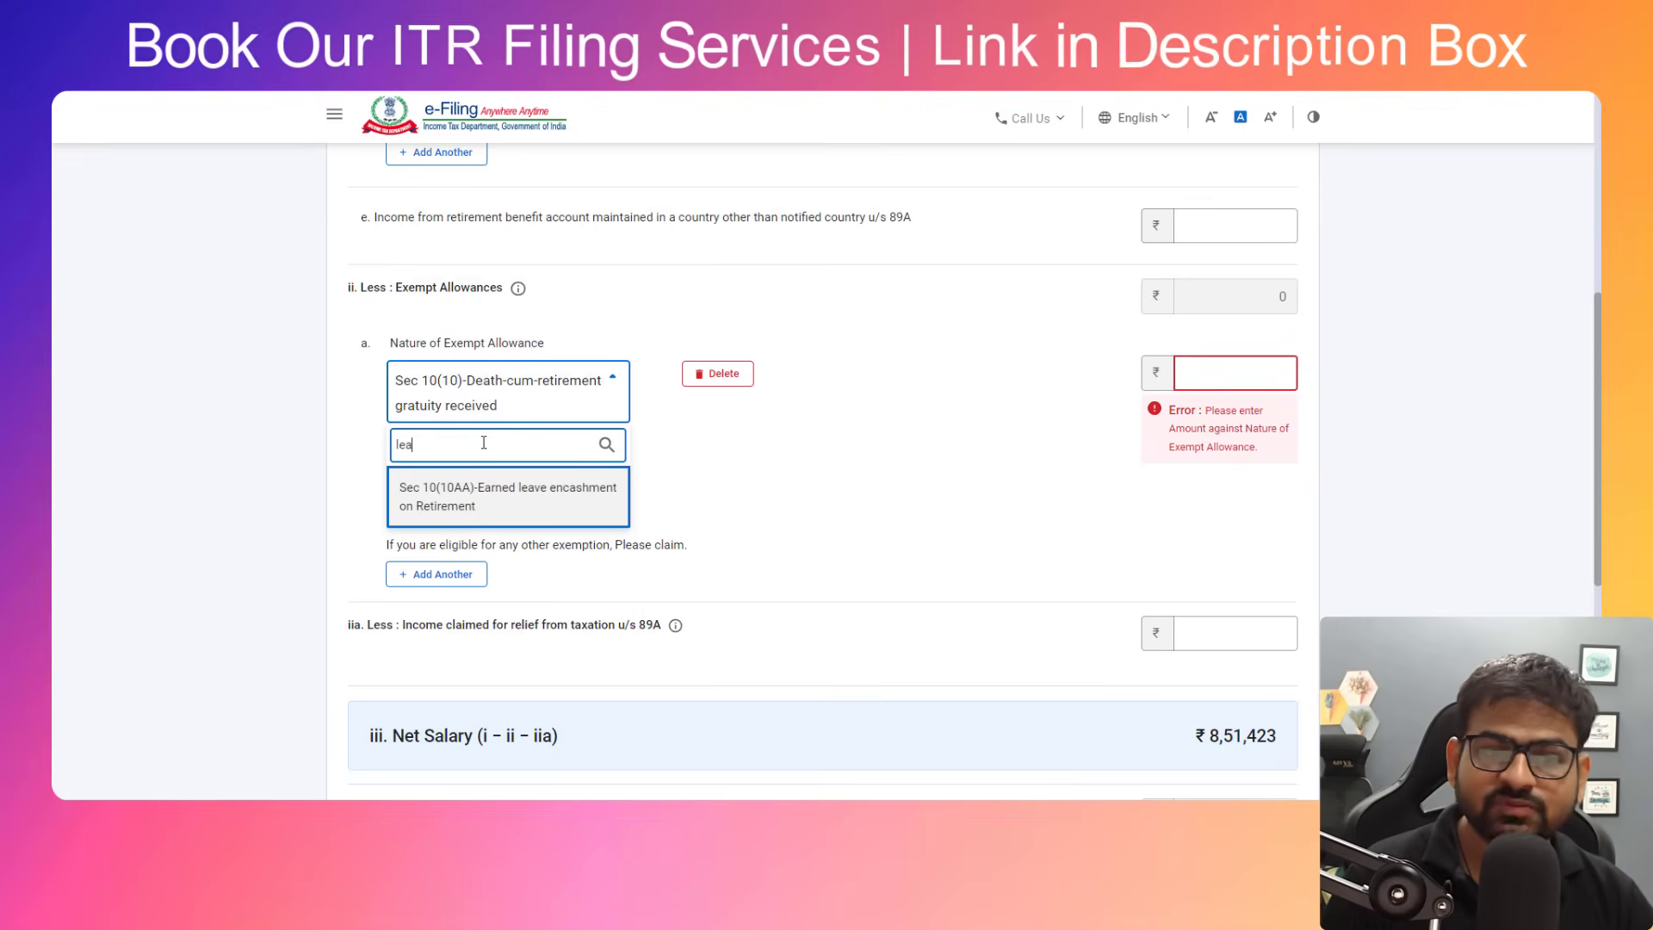
click(495, 493)
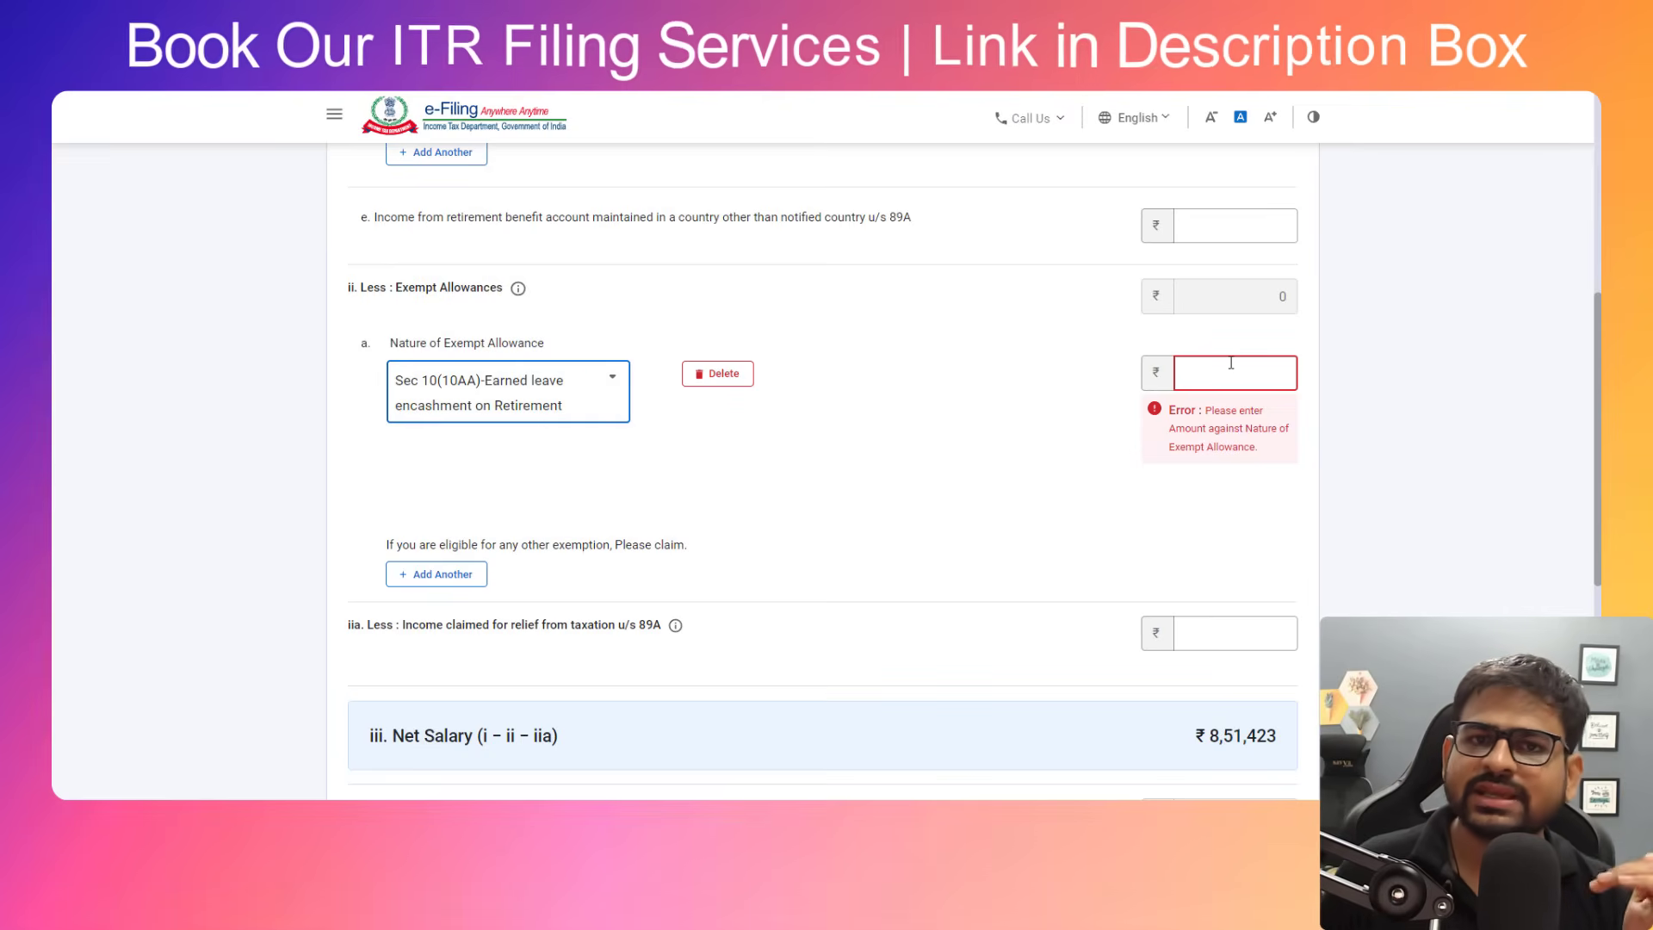
Check the standard deduction u/s 16(ia) and save the salary income details.
scroll(966, 417, down, 5)
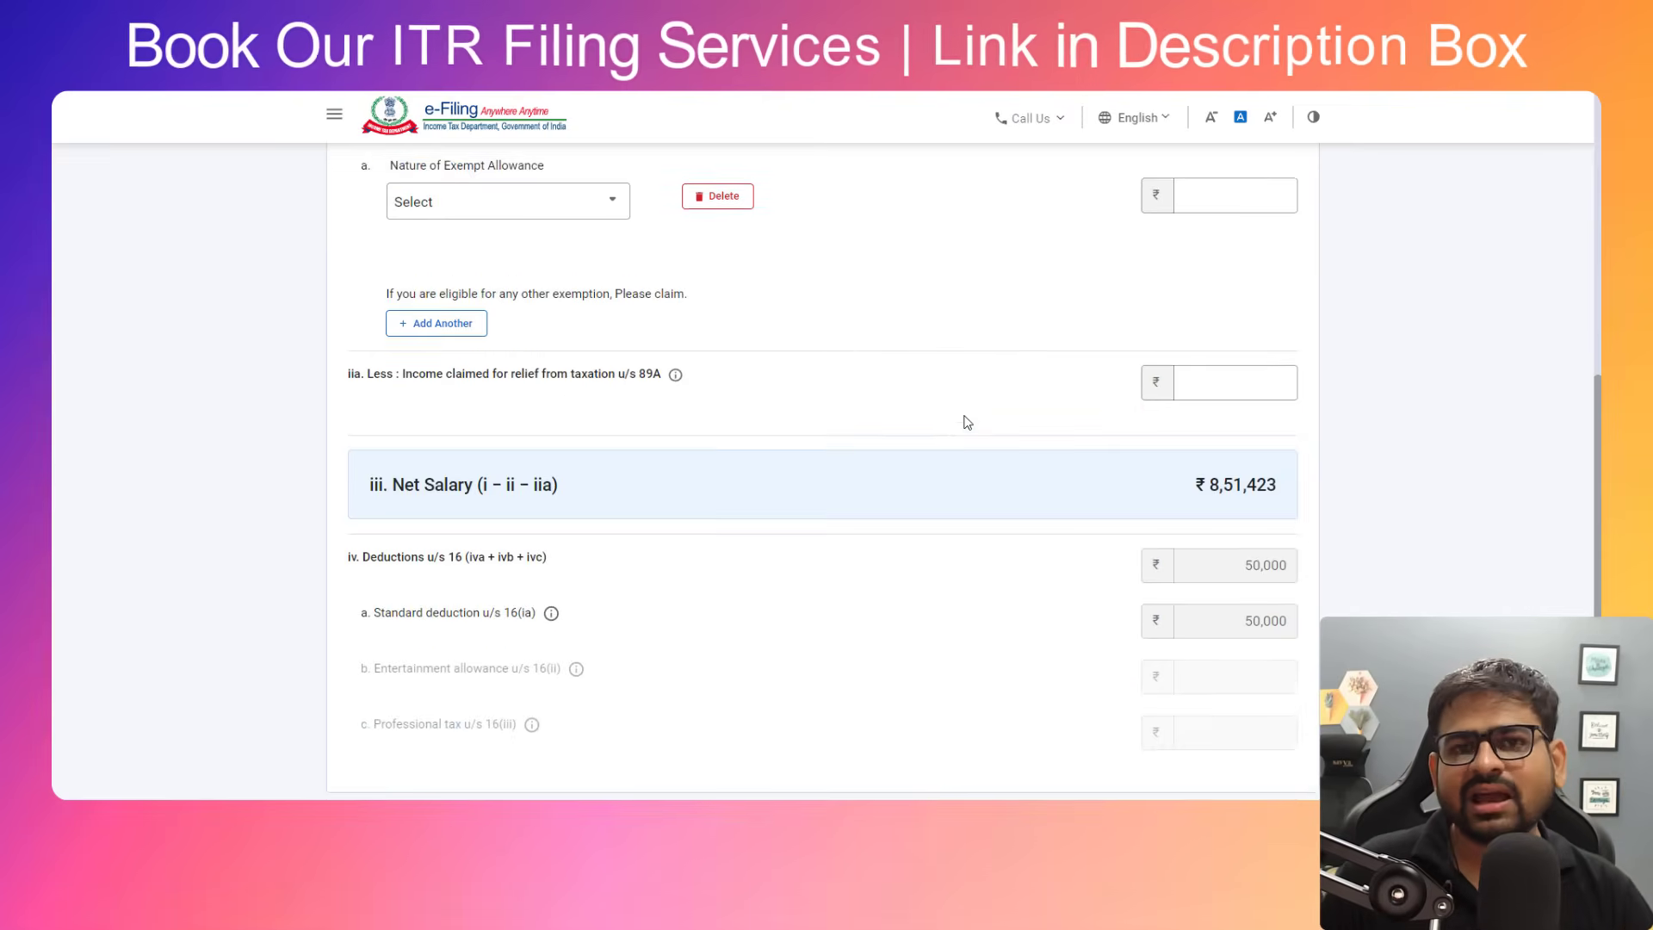
drag(405, 448, 635, 442)
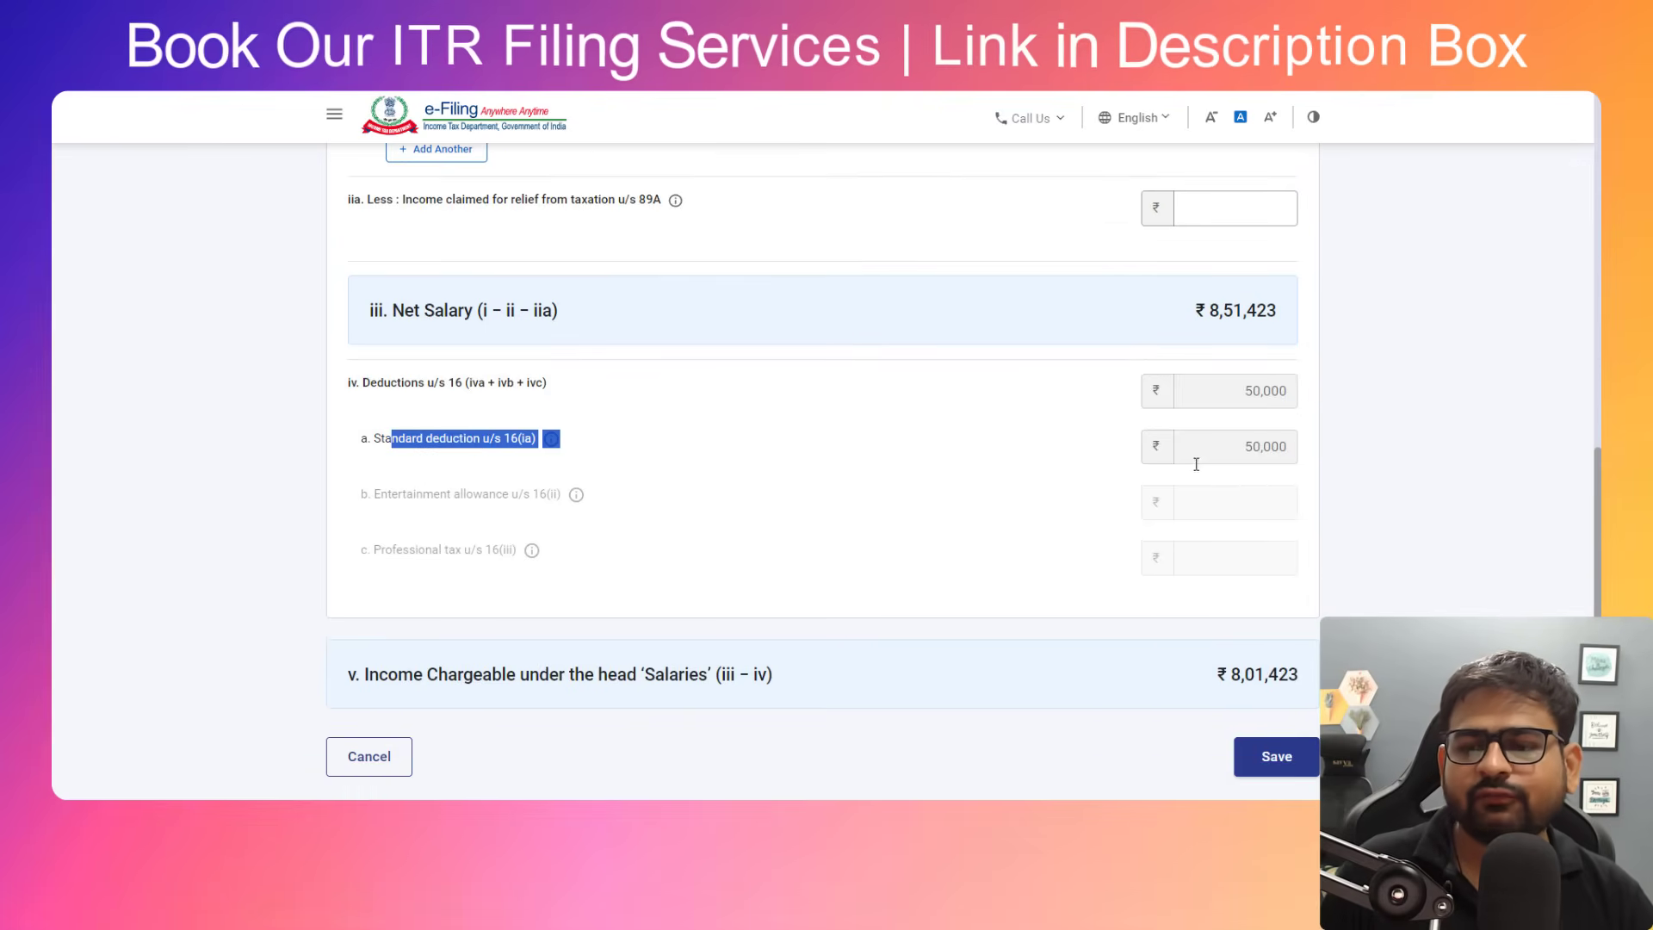
drag(1196, 458, 1297, 471)
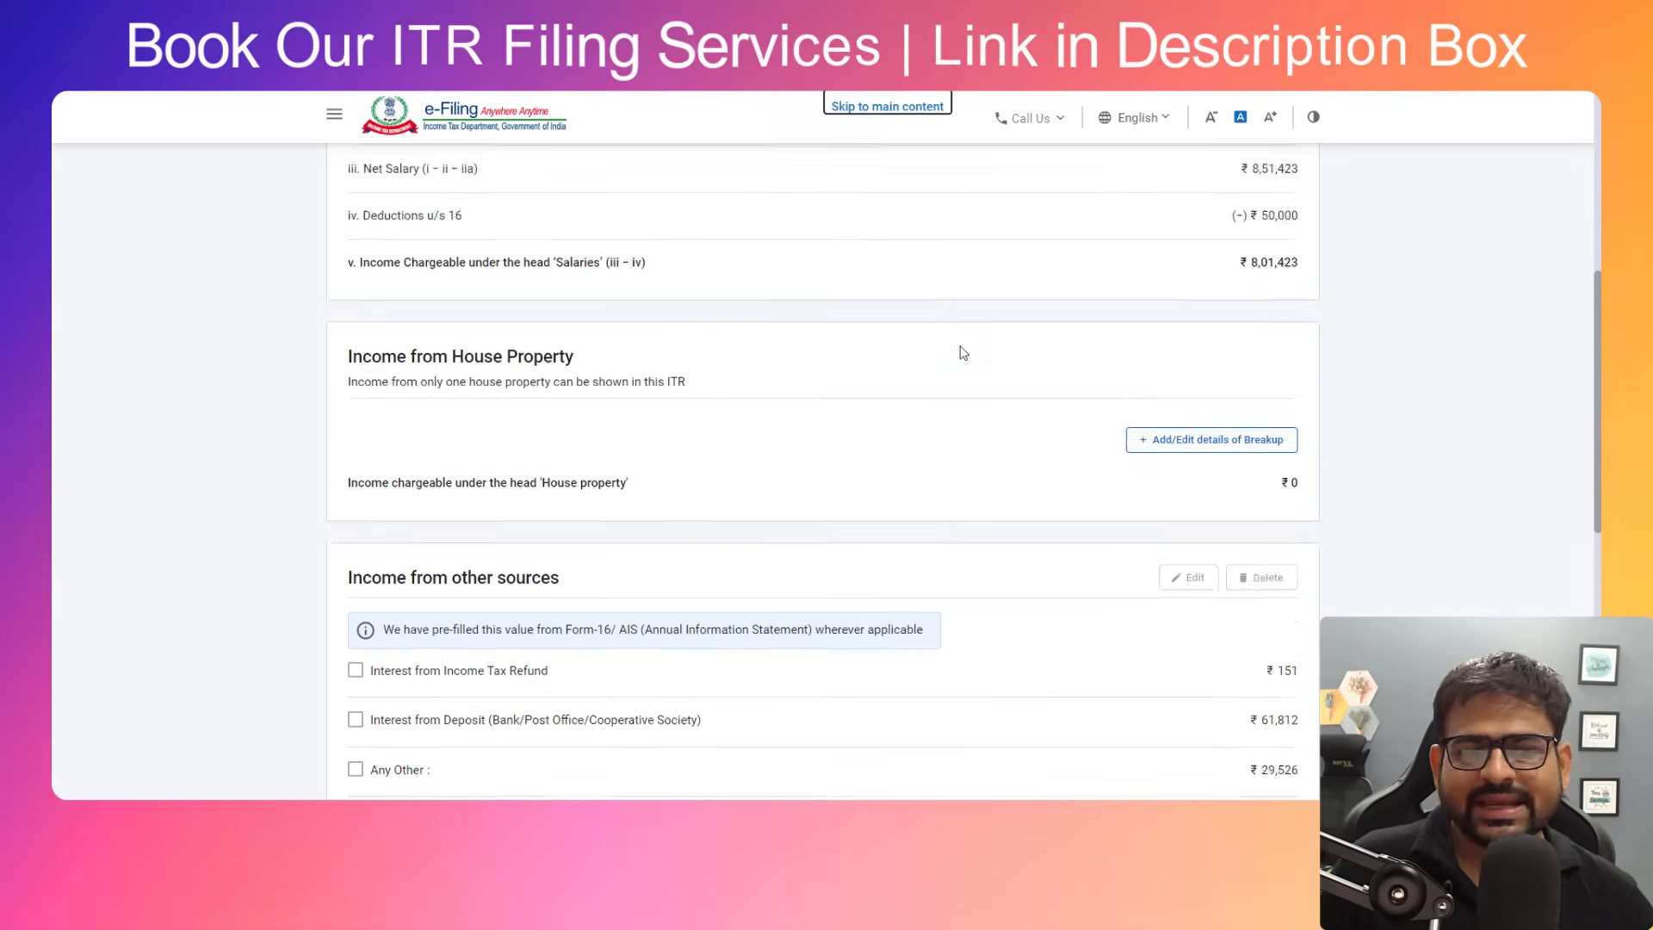
Review the house property and other sources income, and open the form for adding income from other sources.
scroll(960, 353, down, 4)
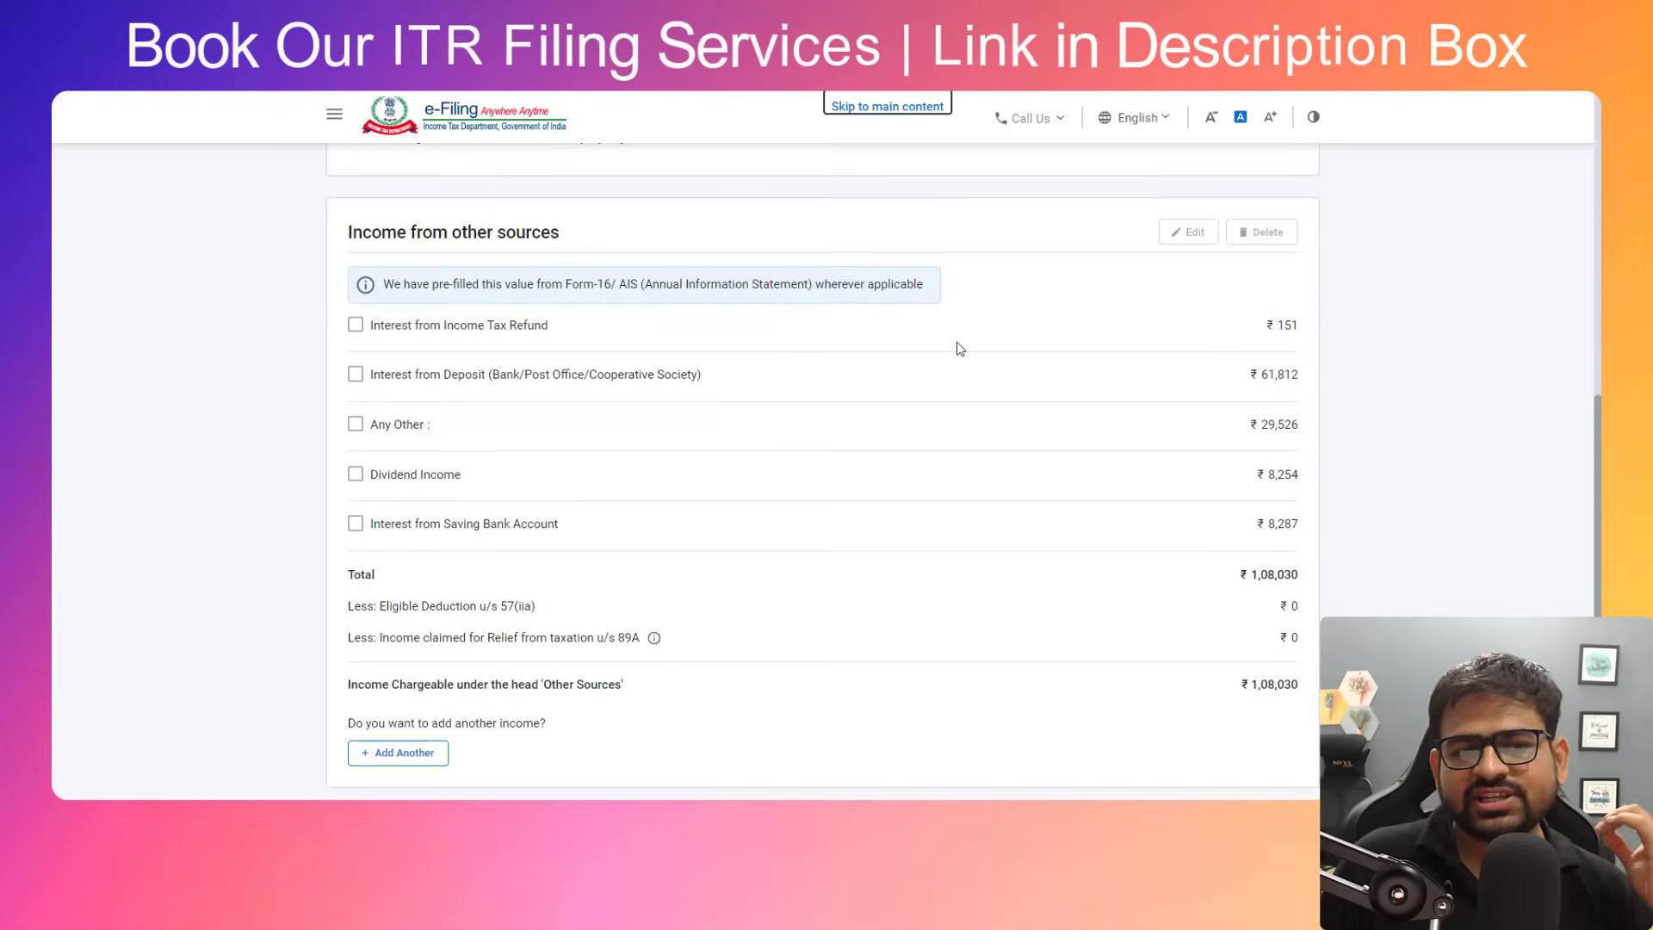
scroll(957, 349, up, 2)
drag(407, 182, 541, 189)
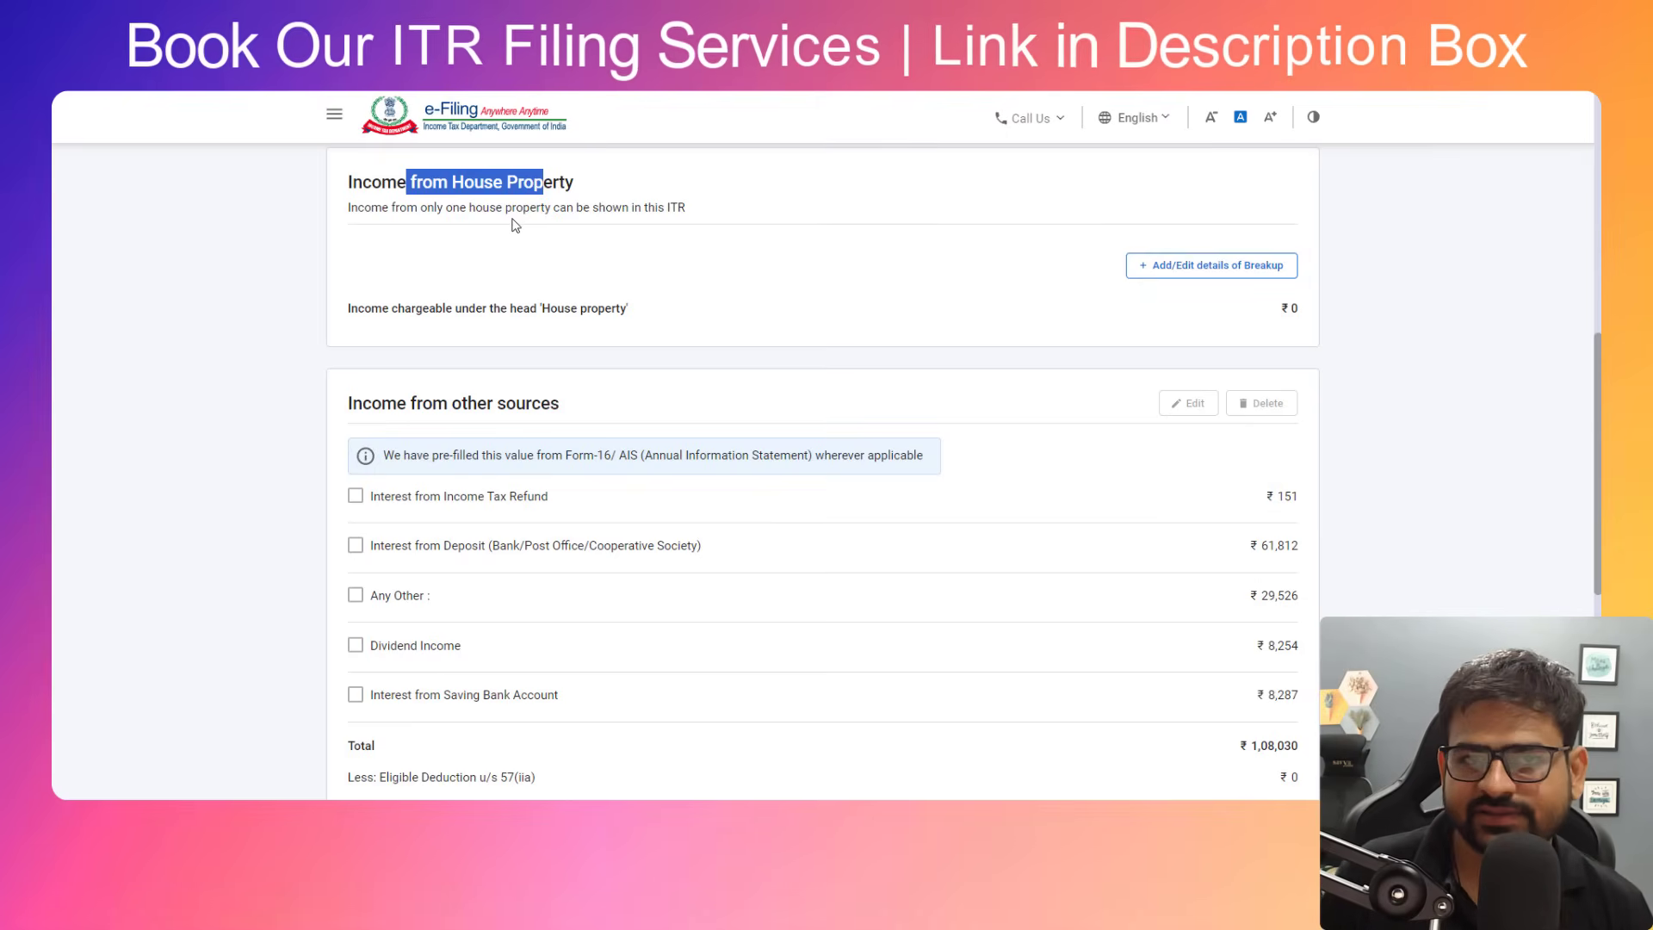
scroll(514, 231, down, 2)
drag(383, 229, 538, 254)
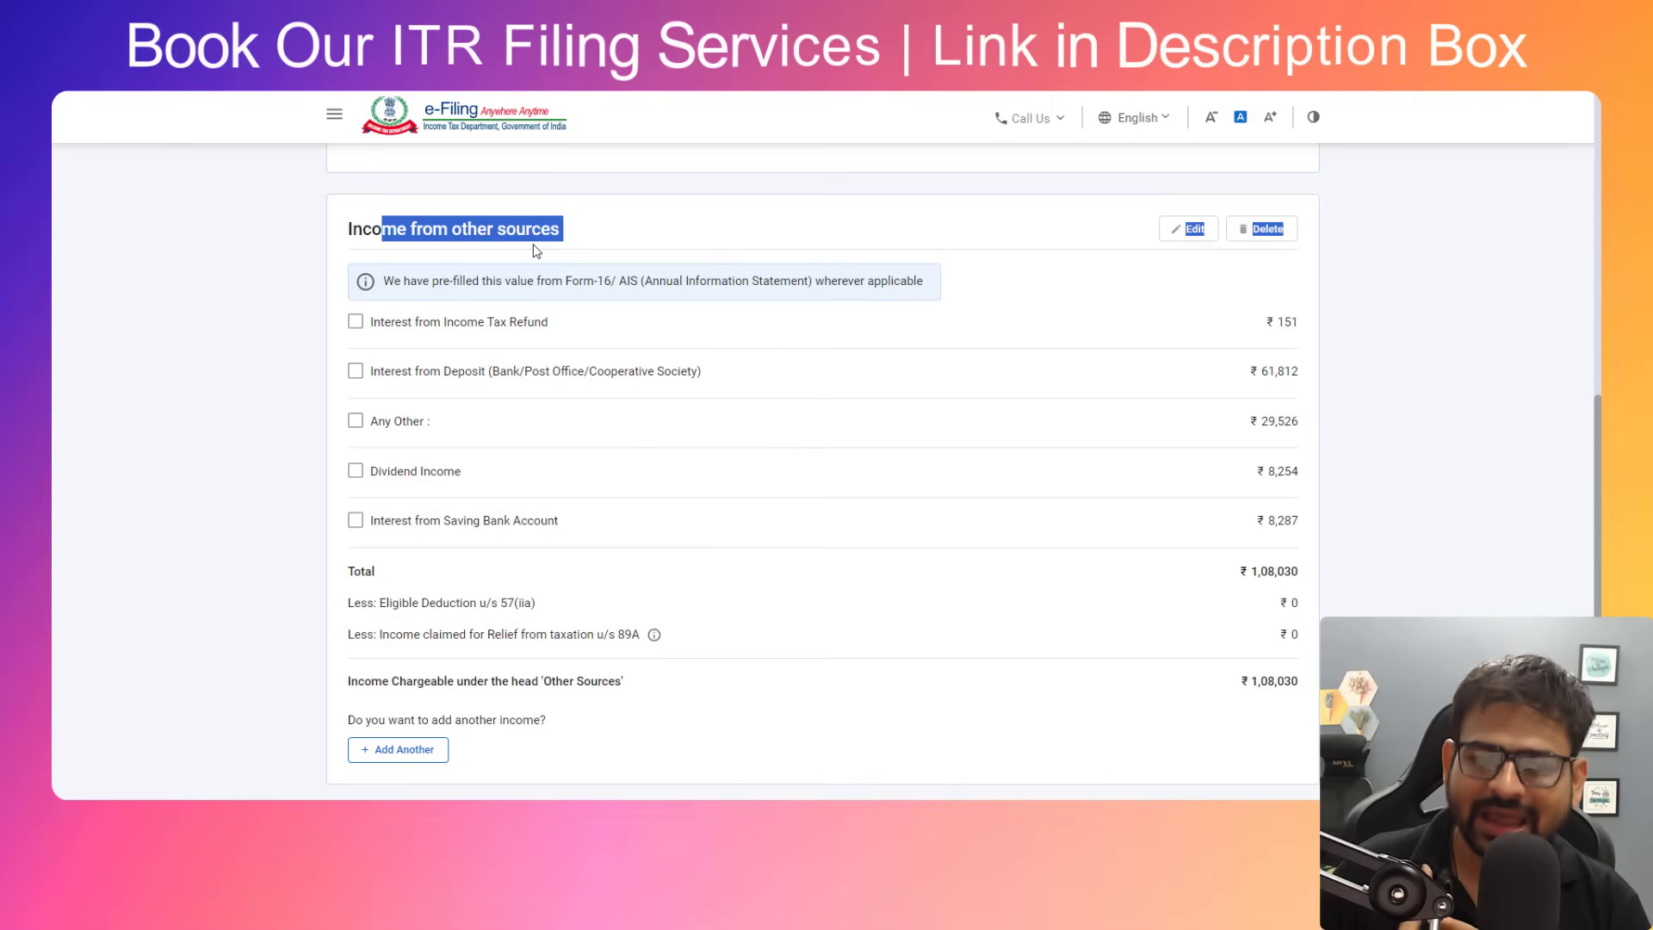
scroll(509, 357, down, 2)
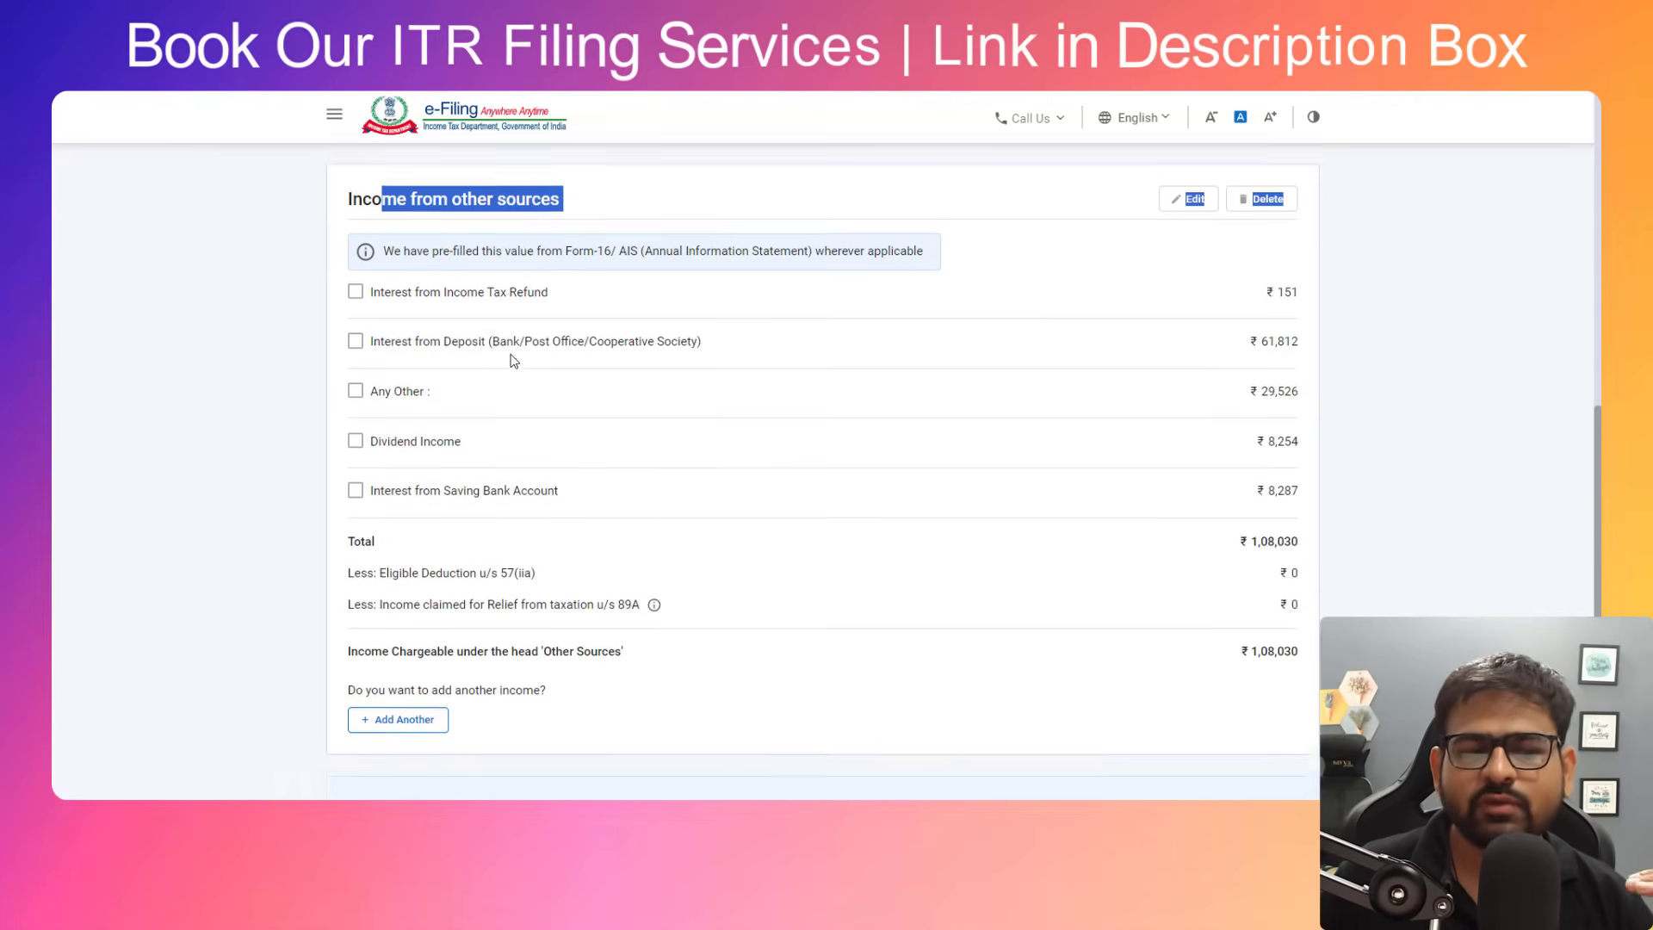
click(427, 588)
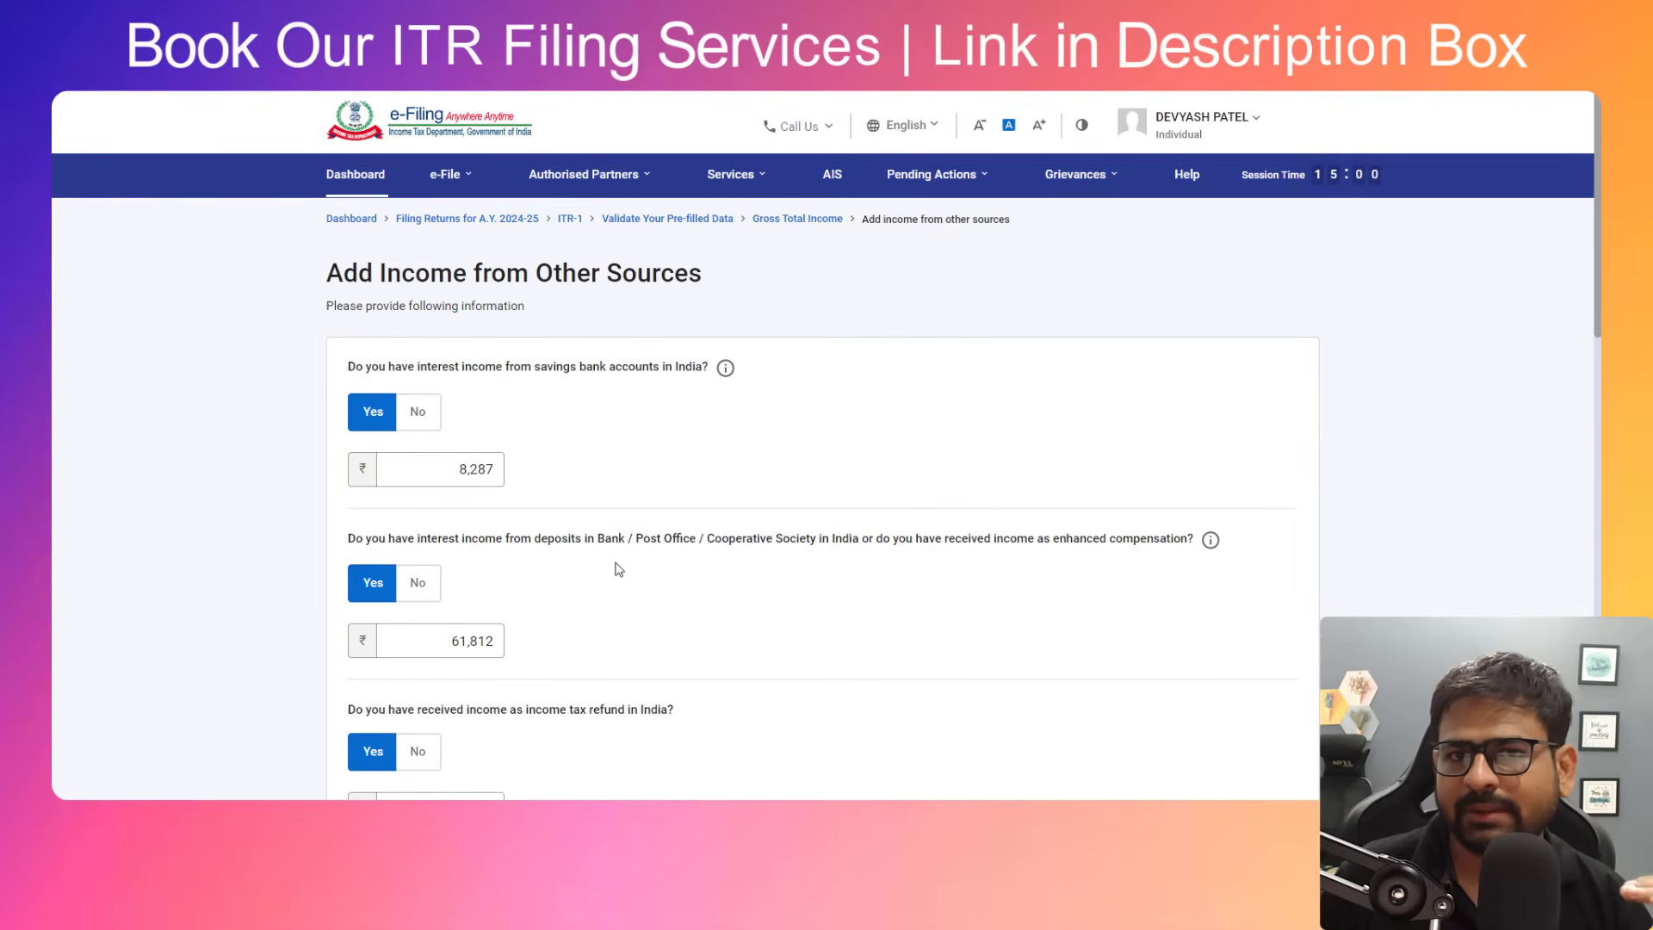
Review the savings interest, deposit interest and dividend amounts under other sources, and confirm the Gross Total Income section.
scroll(564, 478, down, 1)
key(Tab)
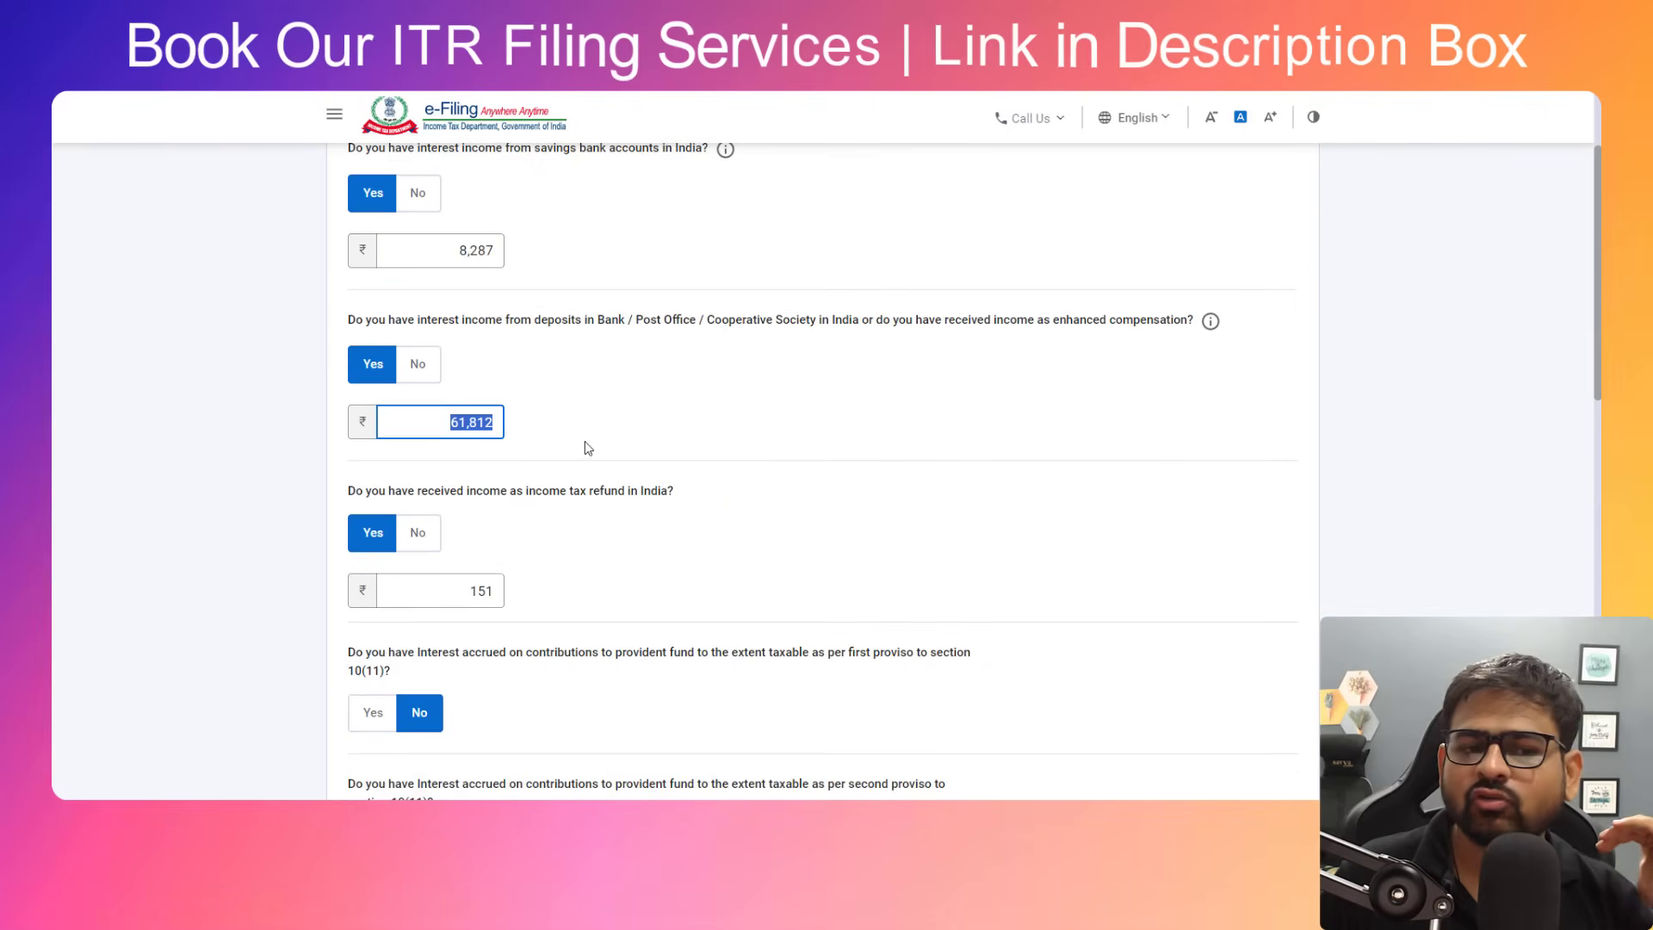
scroll(586, 456, up, 1)
drag(468, 467, 557, 470)
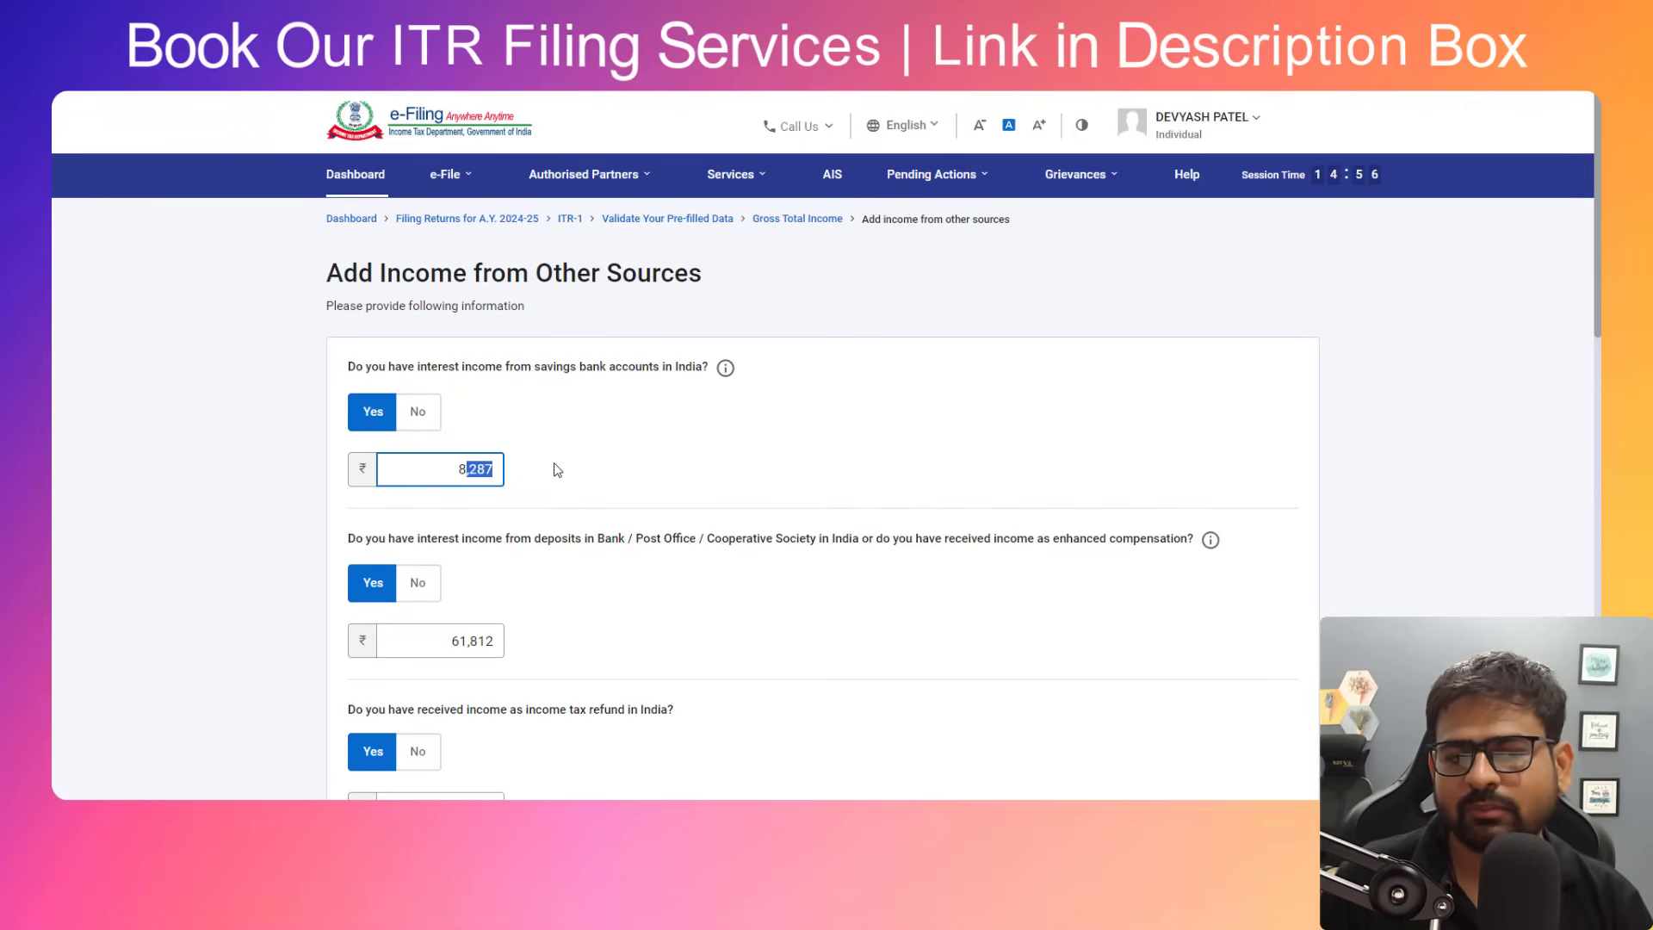
scroll(553, 469, down, 2)
key(Tab)
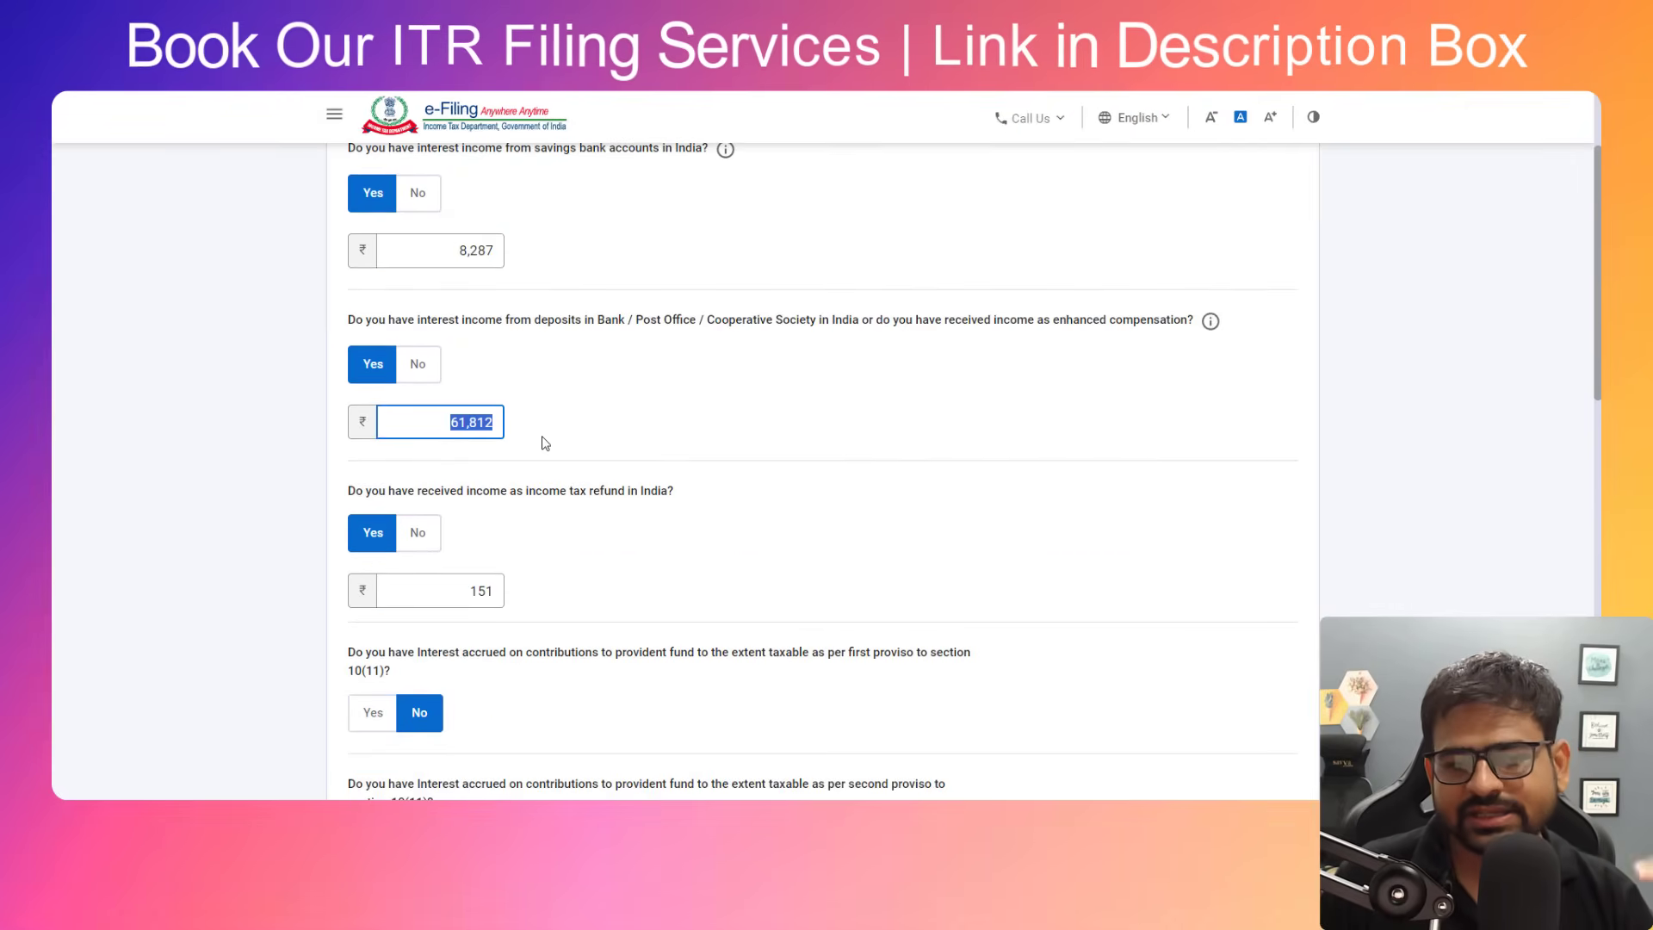
scroll(544, 444, down, 10)
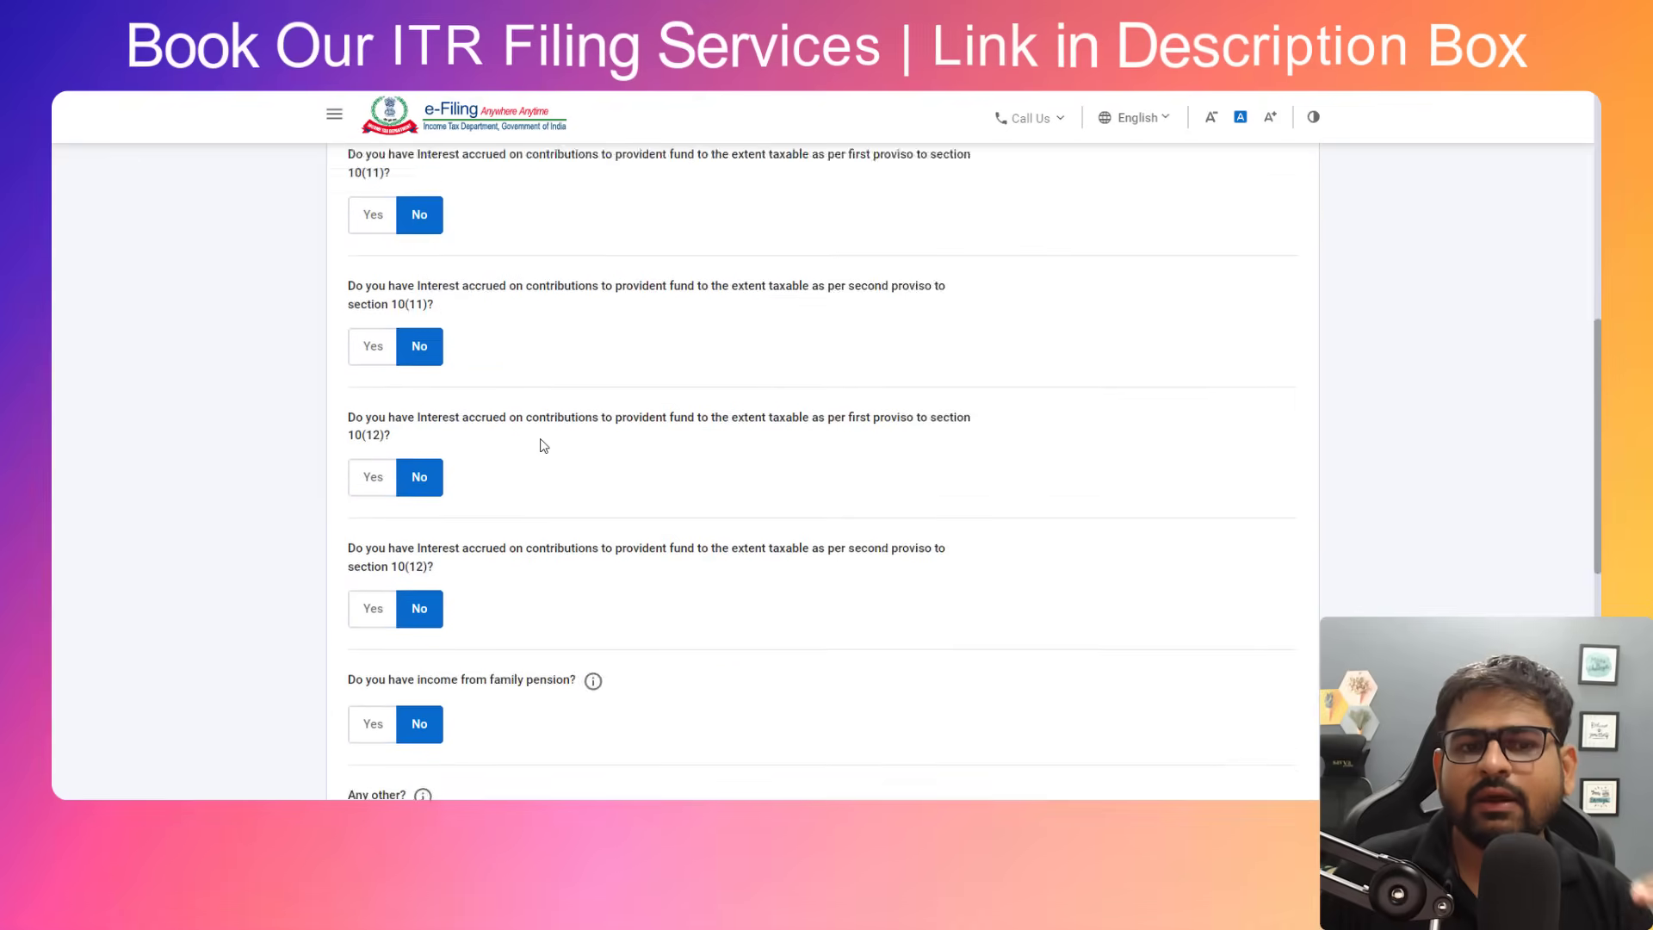
scroll(454, 478, down, 2)
drag(455, 499, 582, 511)
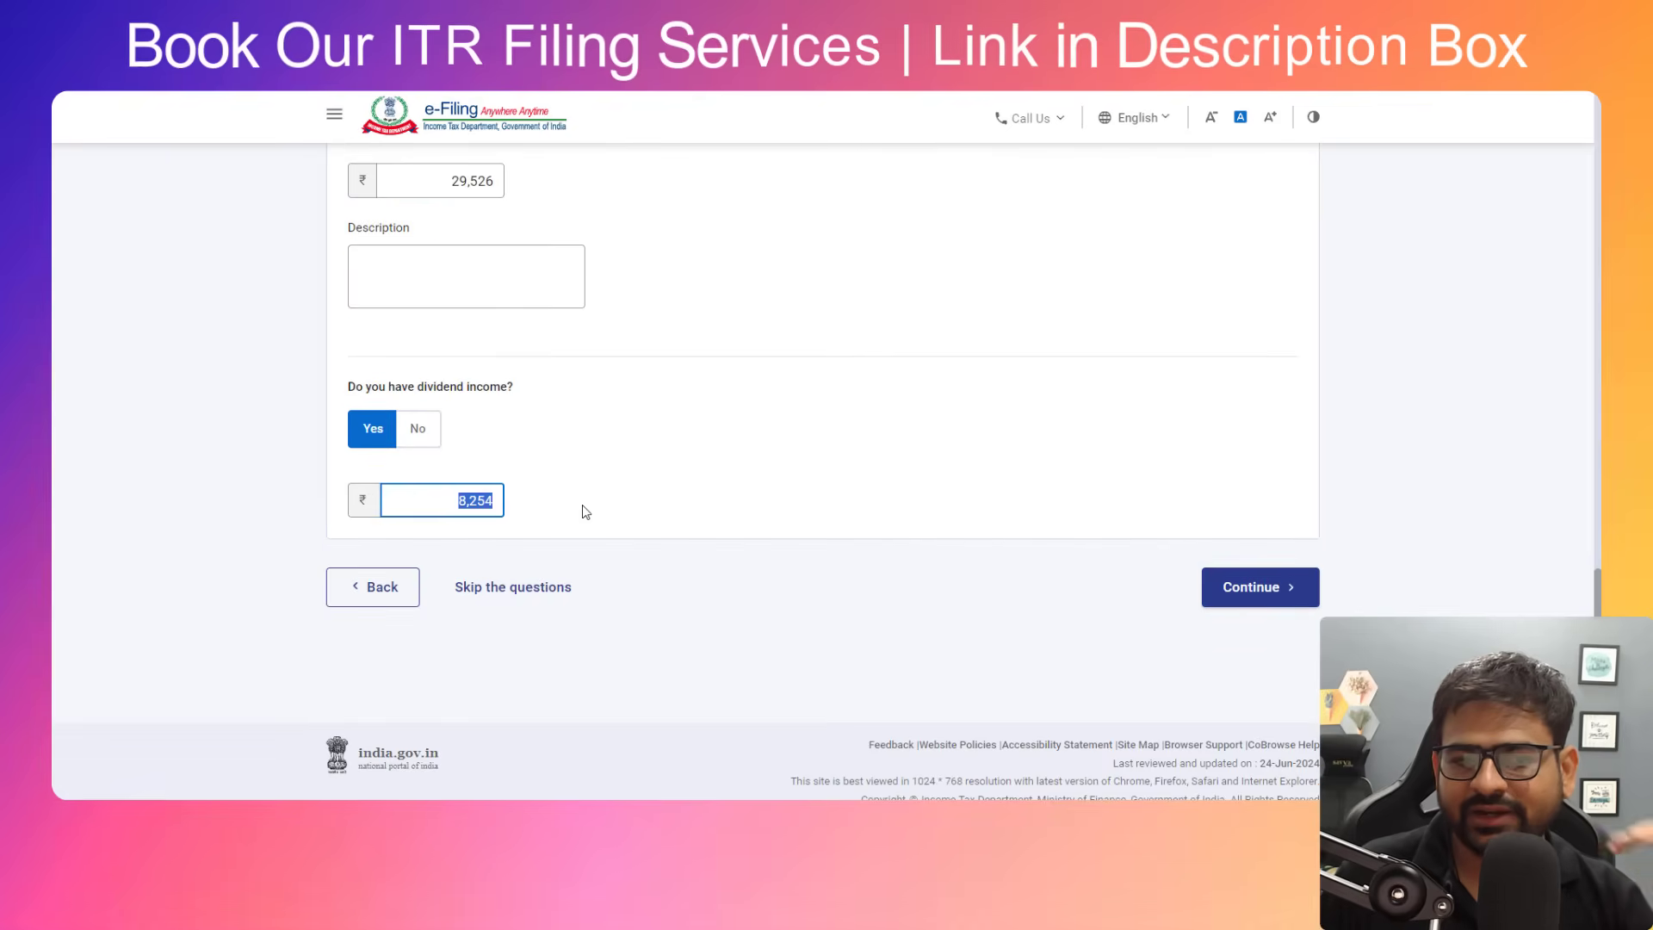
click(581, 501)
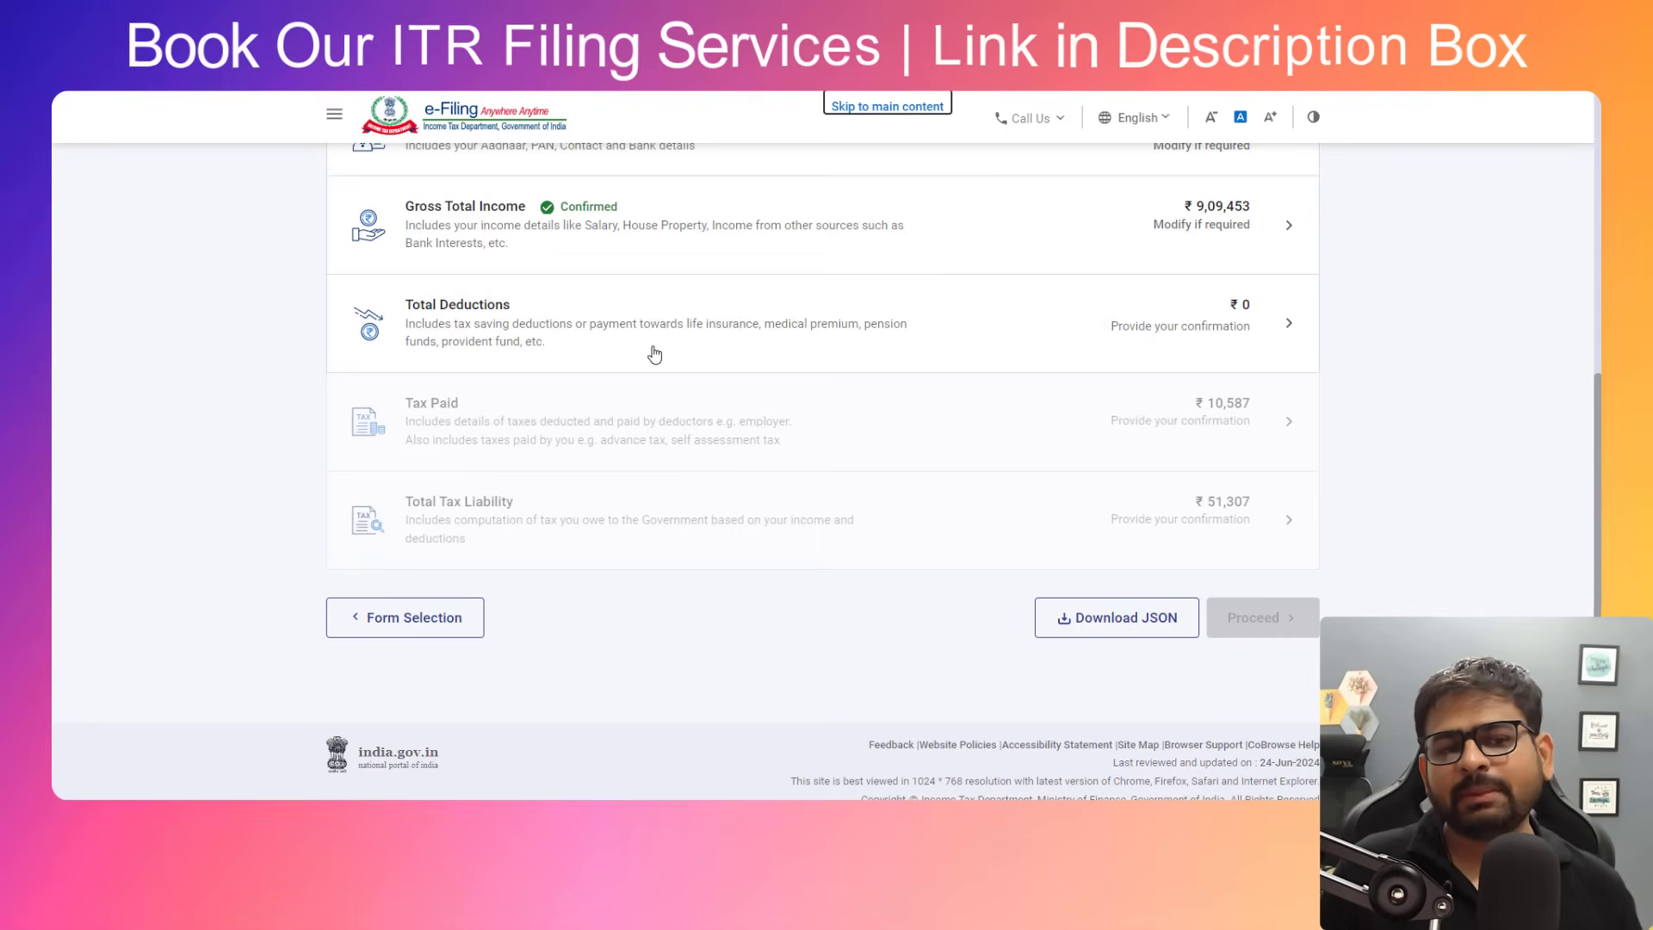
In Total Deductions, claim 1,00,000 u/s 80CCD(2) as the employer's pension scheme contribution and confirm the section.
click(649, 353)
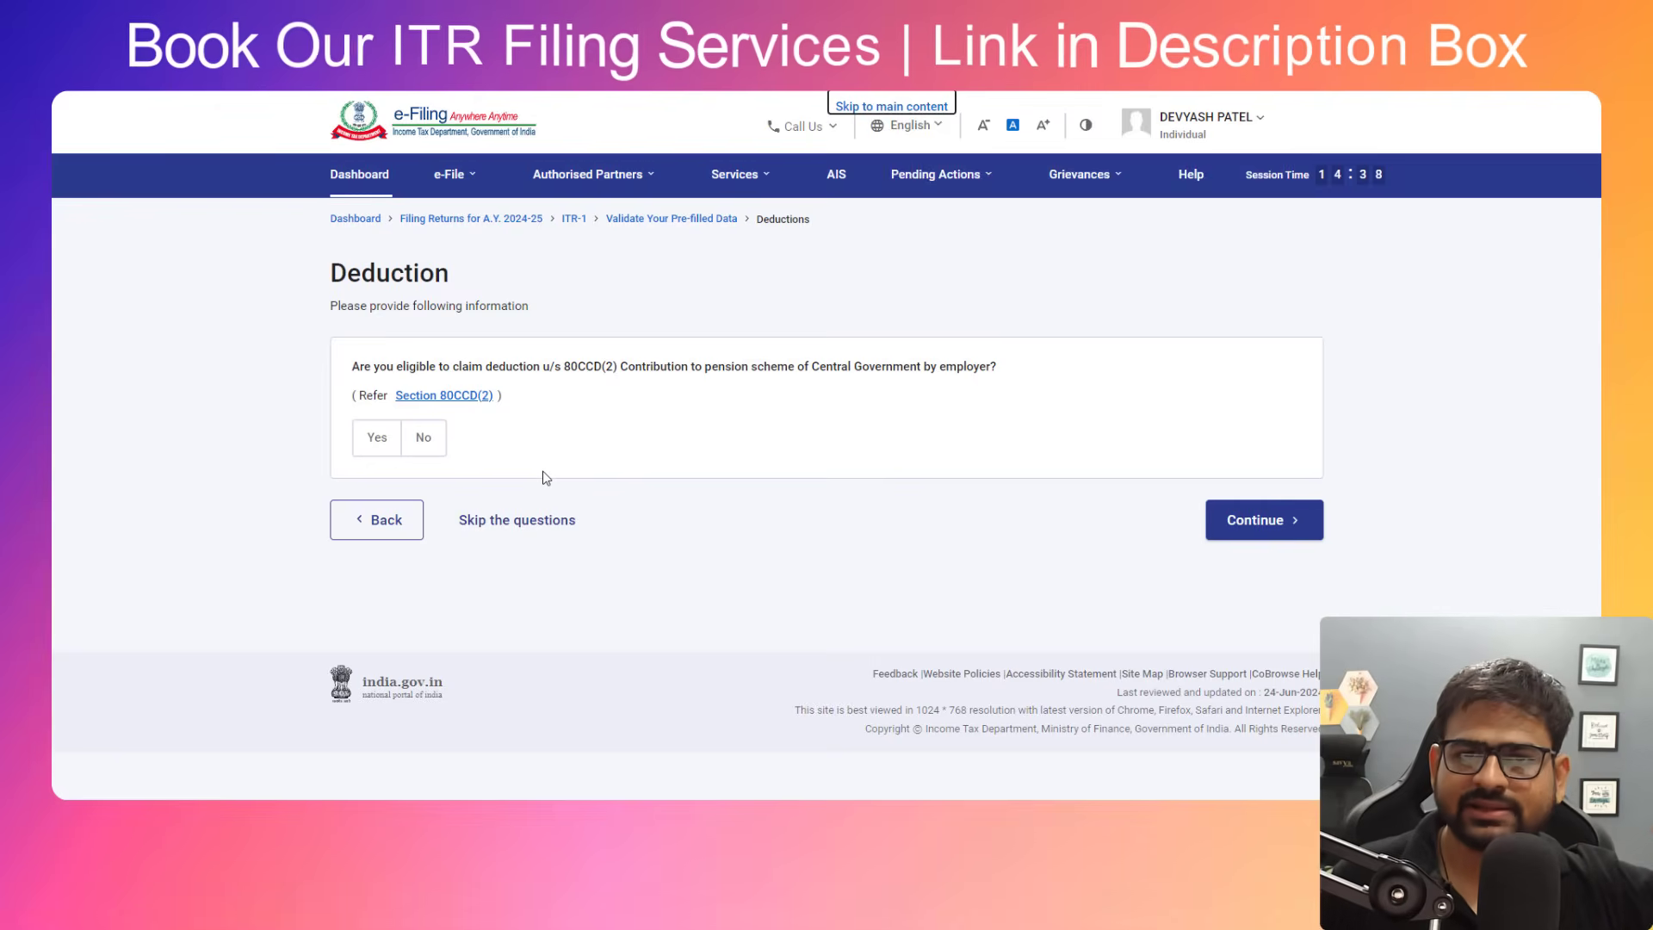
click(384, 450)
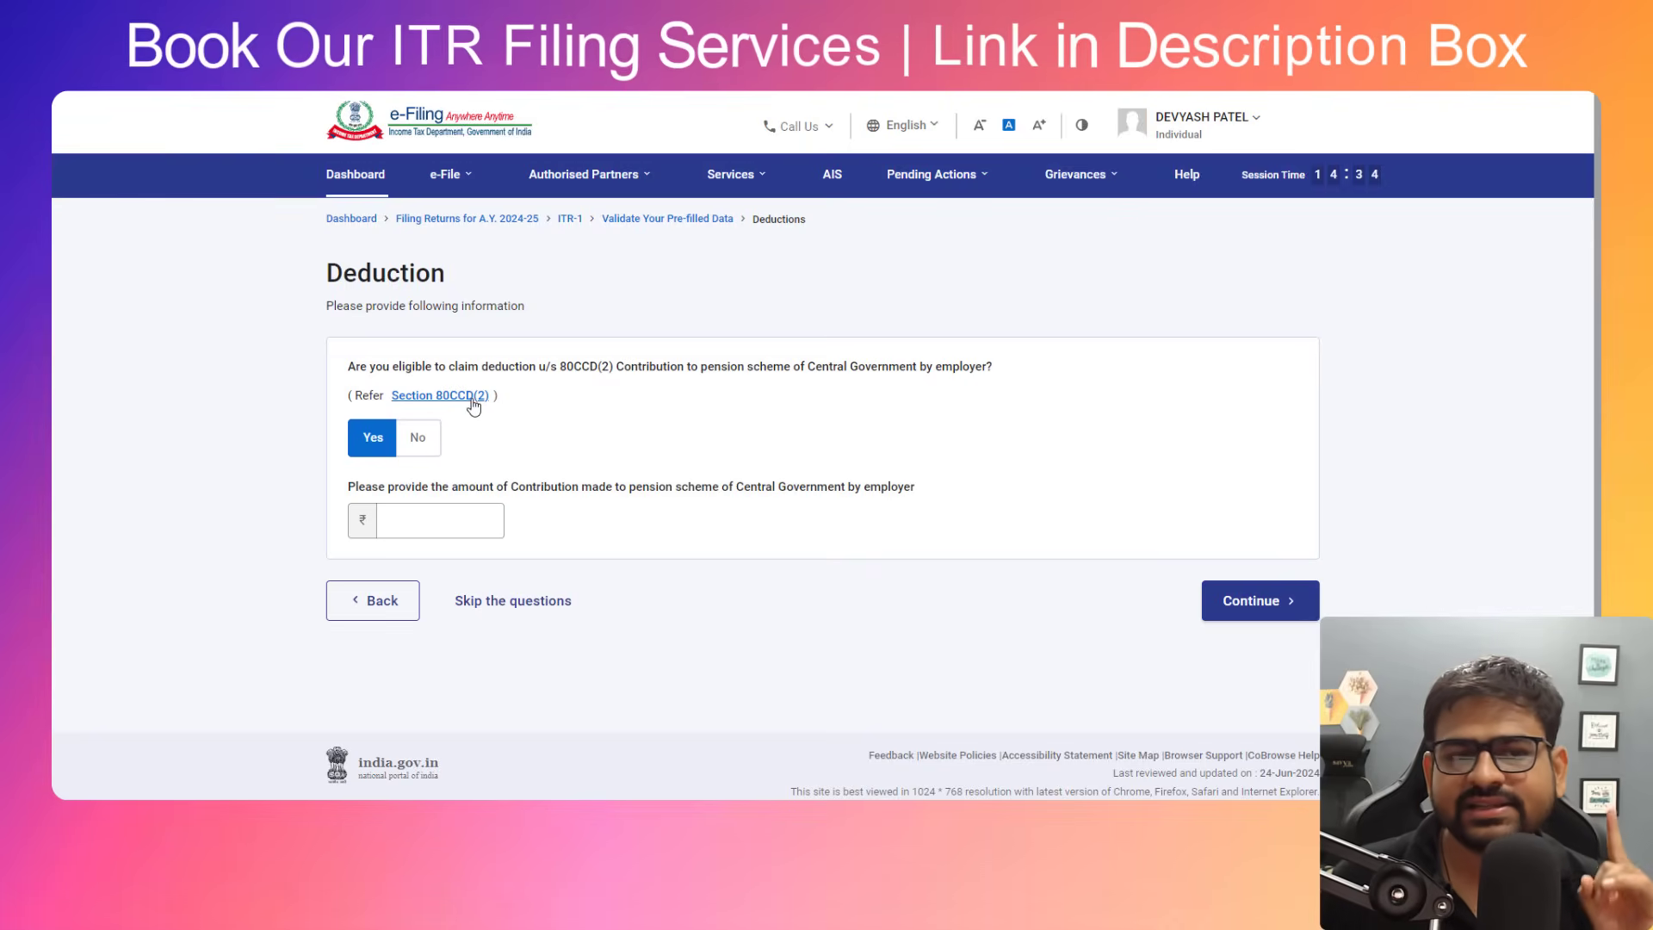
click(439, 519)
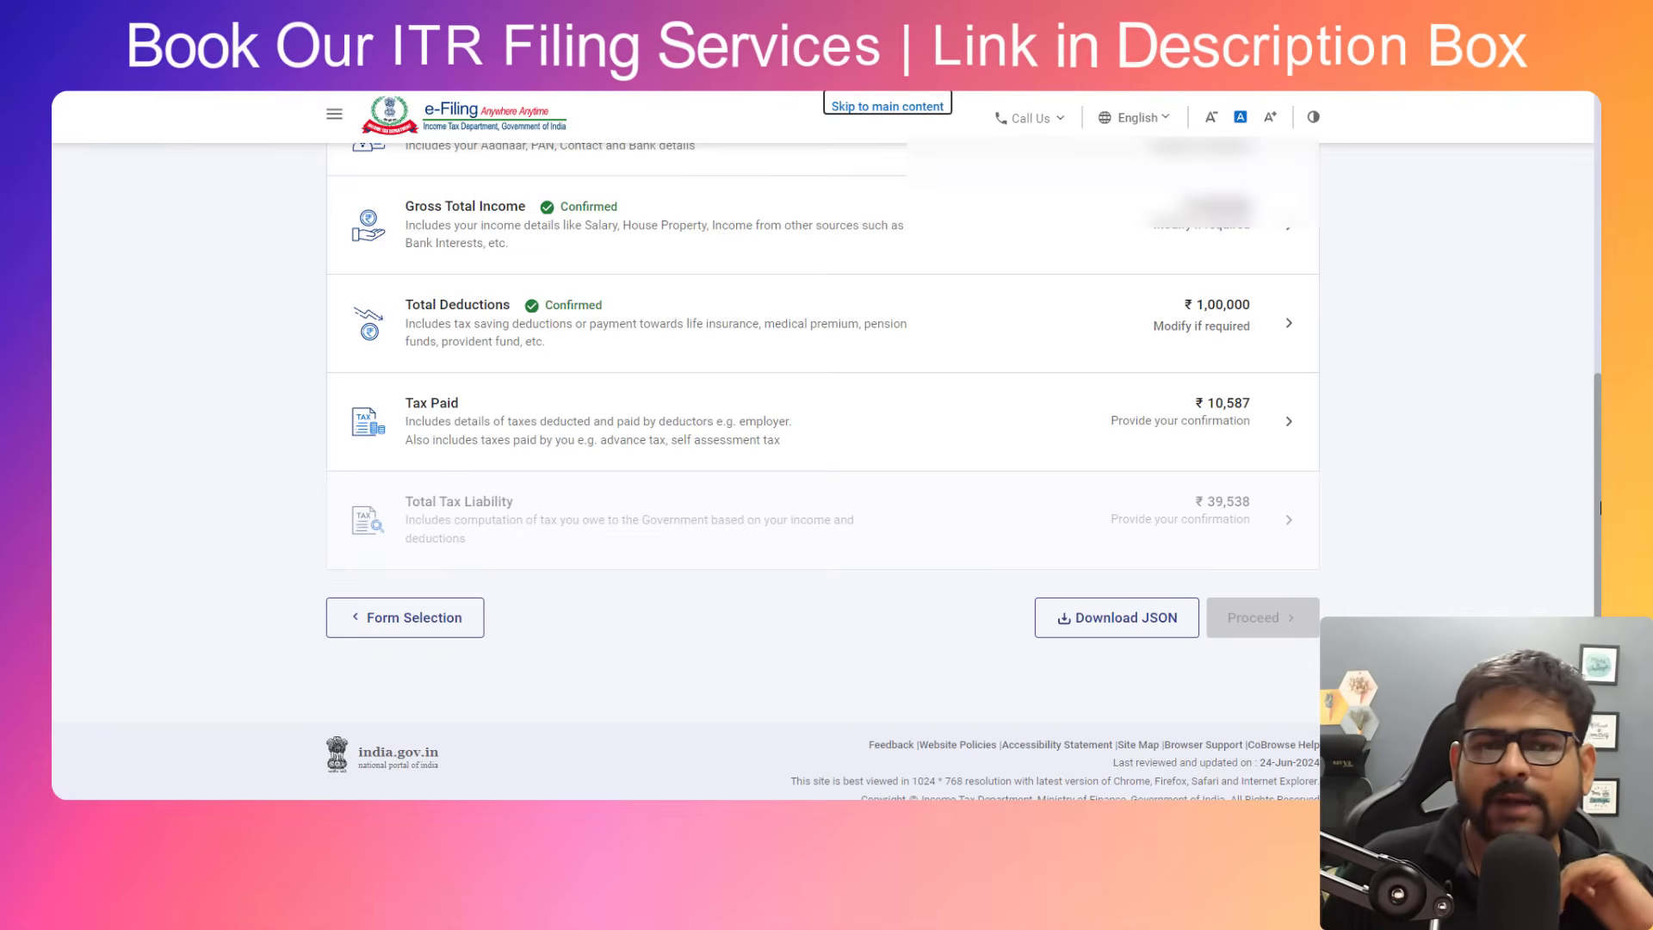
Reopen Personal Information and answer Yes to opting out of the new tax regime u/s 115BAC(6).
drag(1600, 508, 1599, 481)
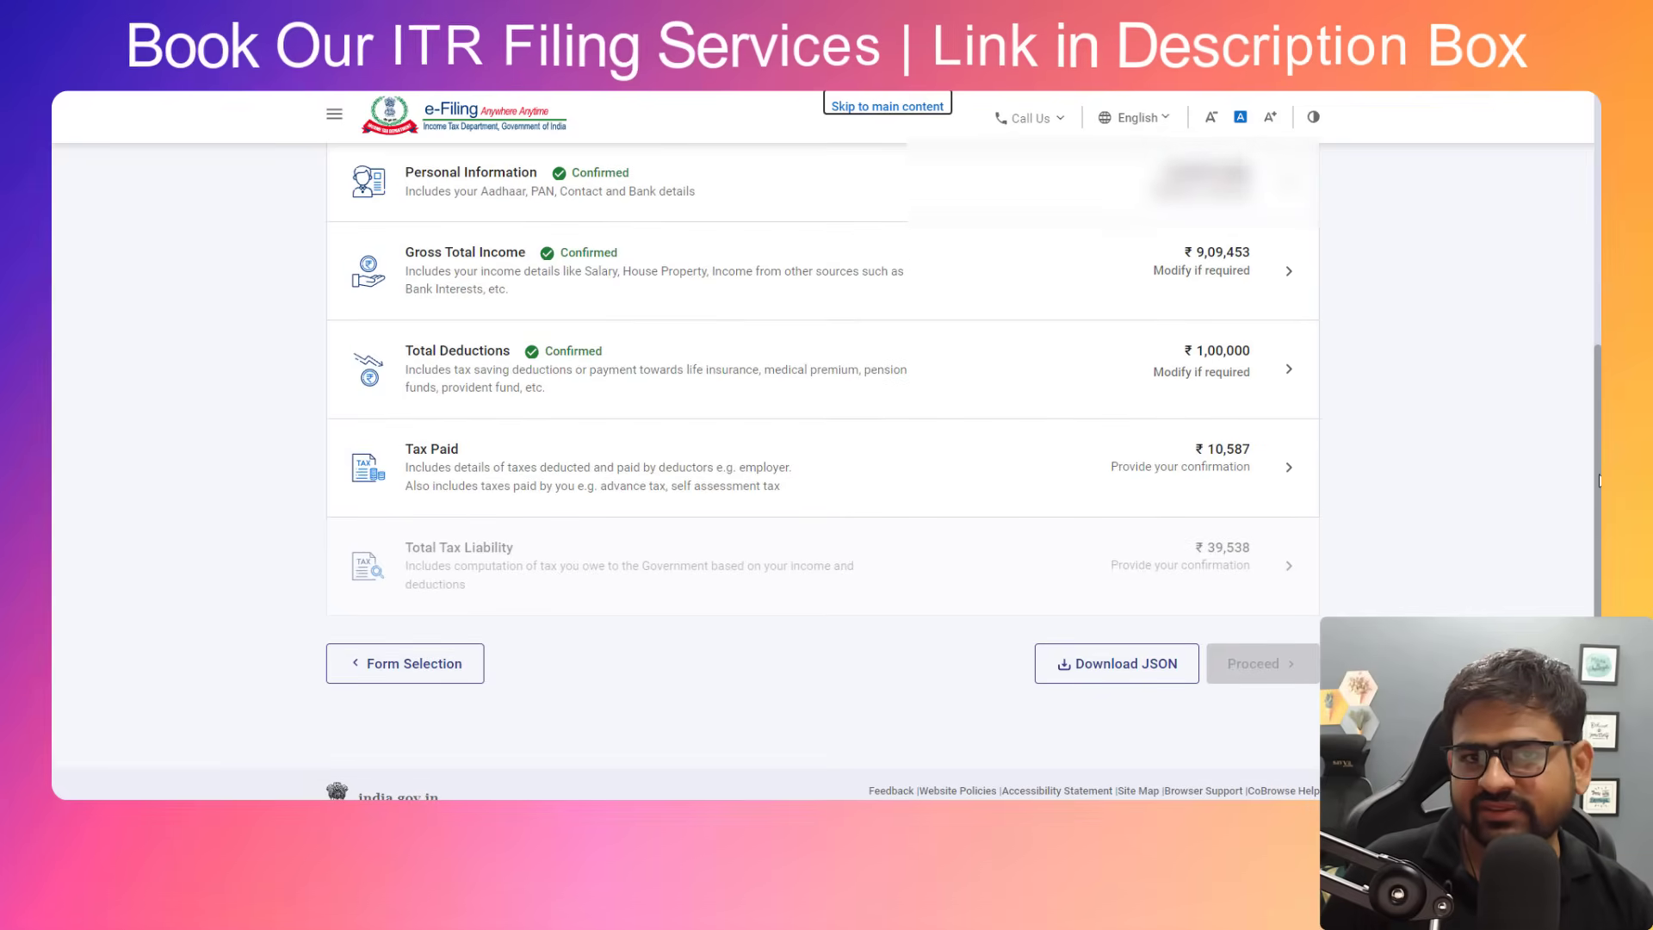
click(878, 213)
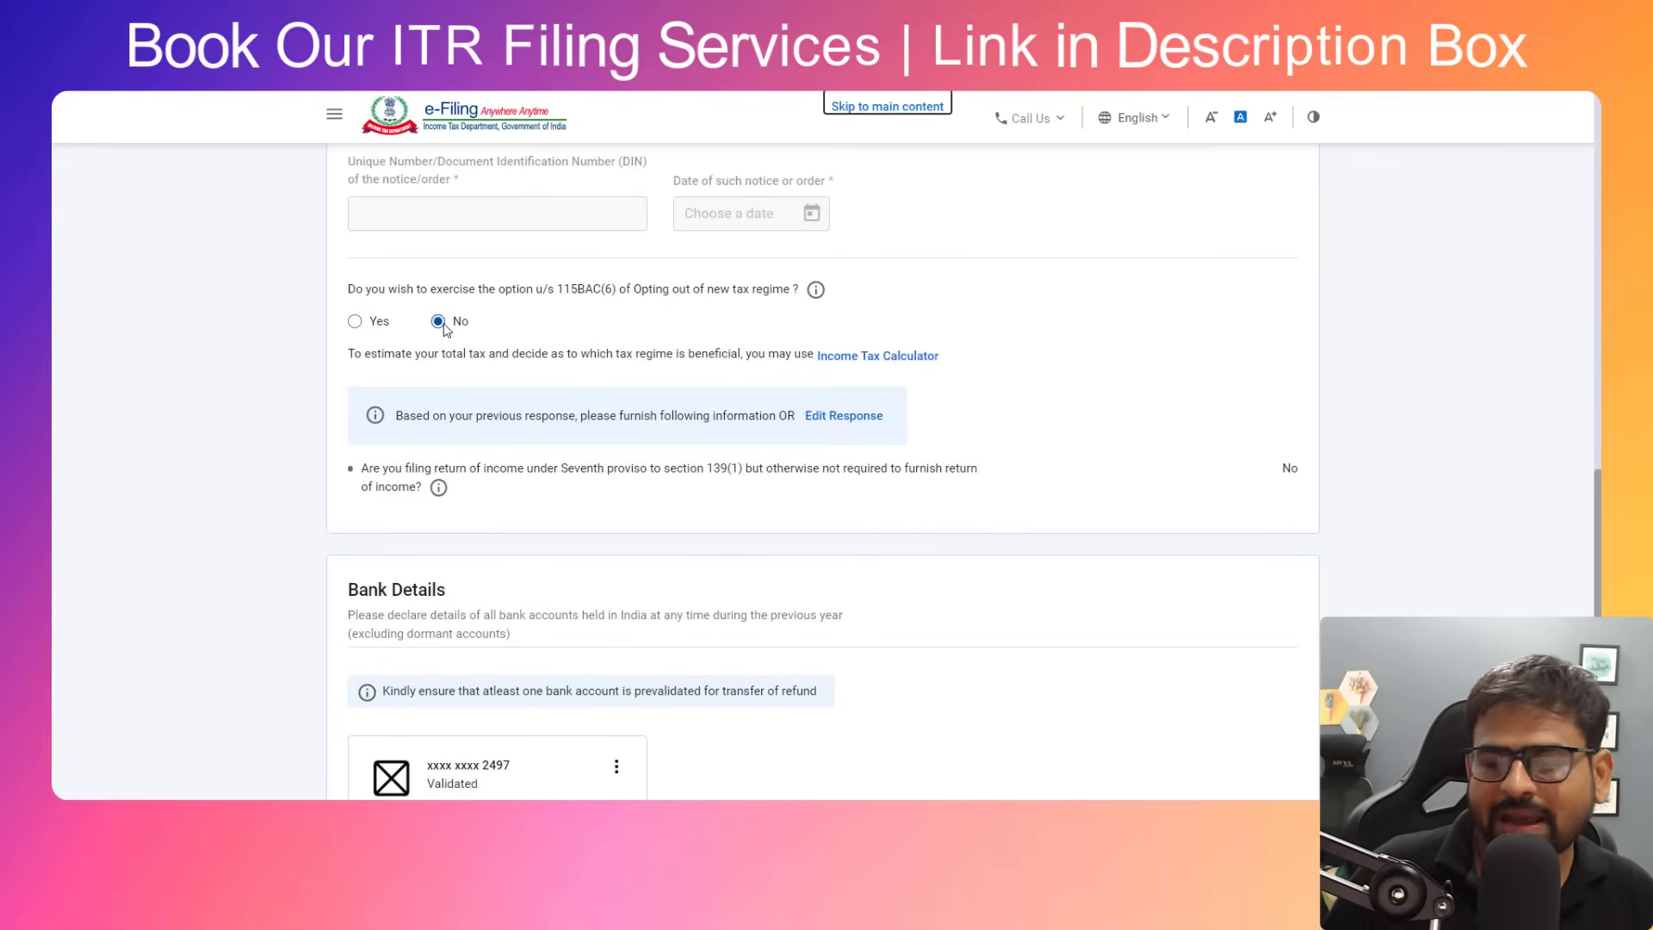
click(354, 326)
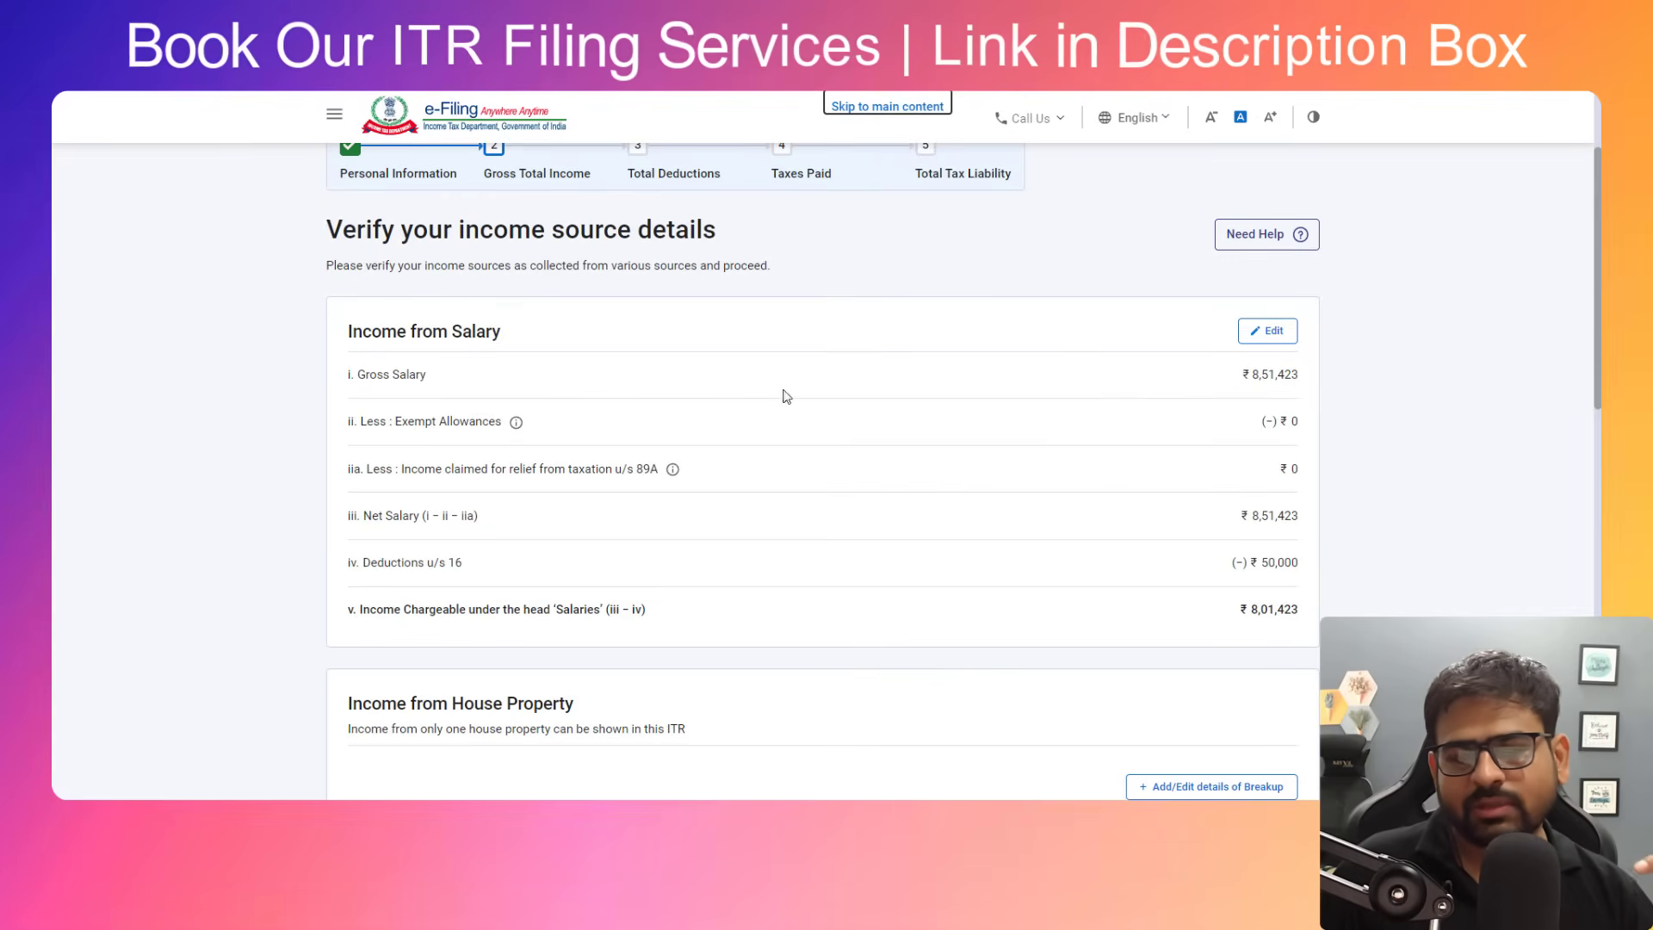
Open Income from Salary for editing again and go to its Exempt Allowances section.
drag(372, 340, 476, 338)
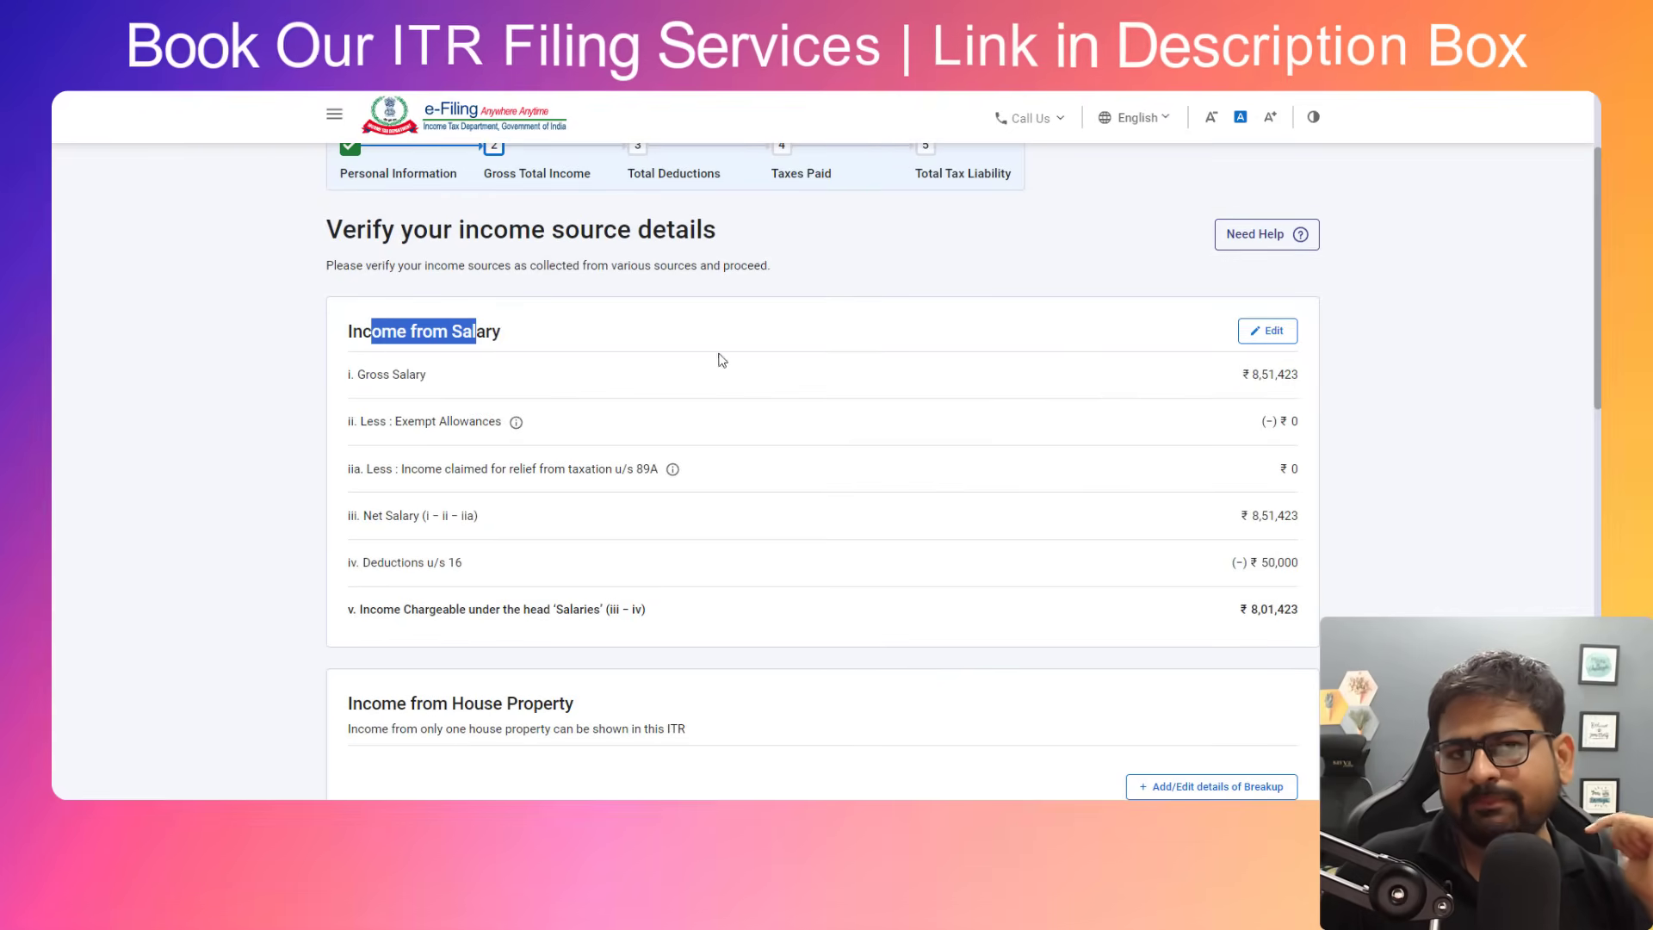
click(1250, 334)
scroll(1055, 372, down, 6)
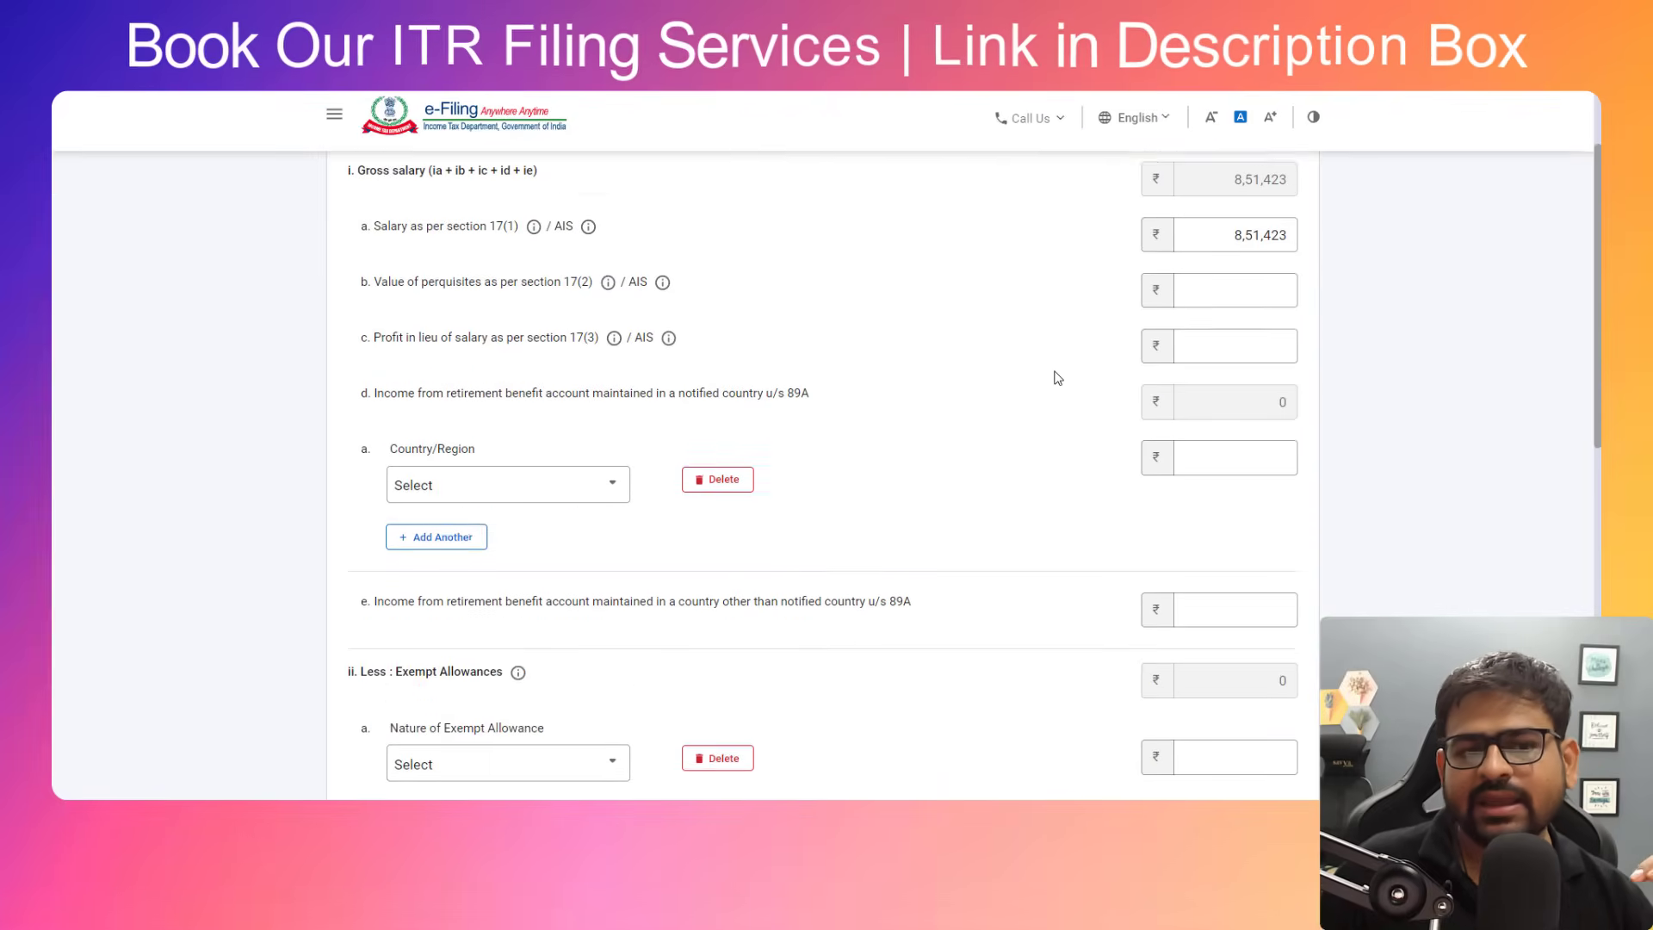
drag(396, 285, 486, 292)
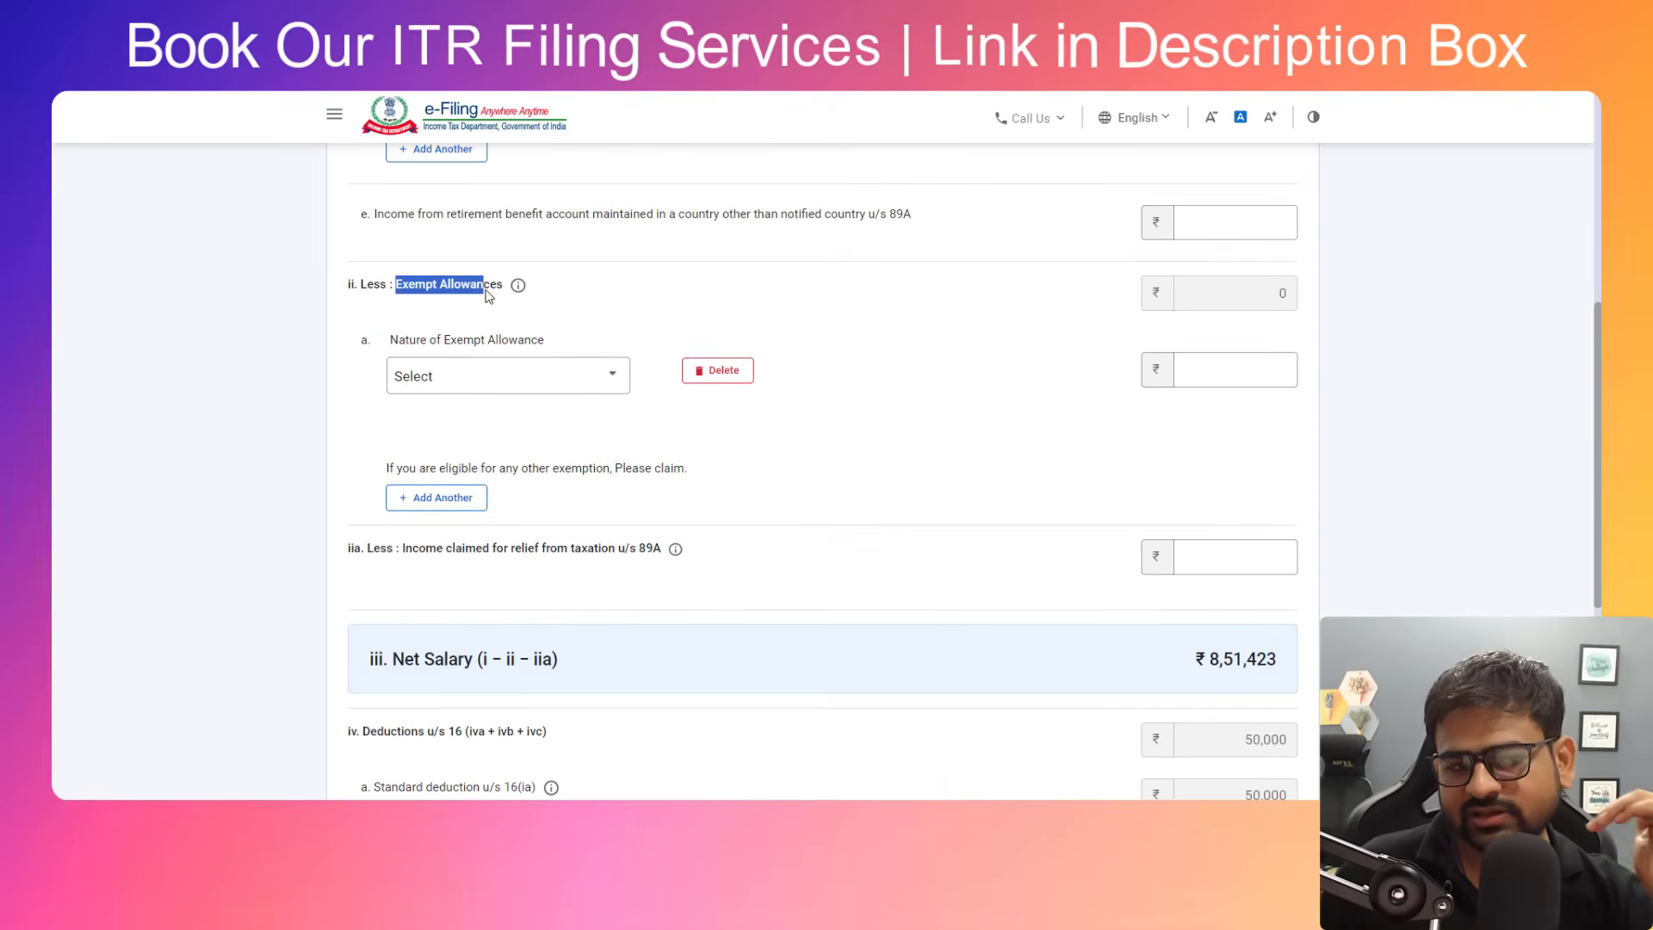
Search the Nature of Exempt Allowance options for the house rent and gratuity exemptions.
click(496, 371)
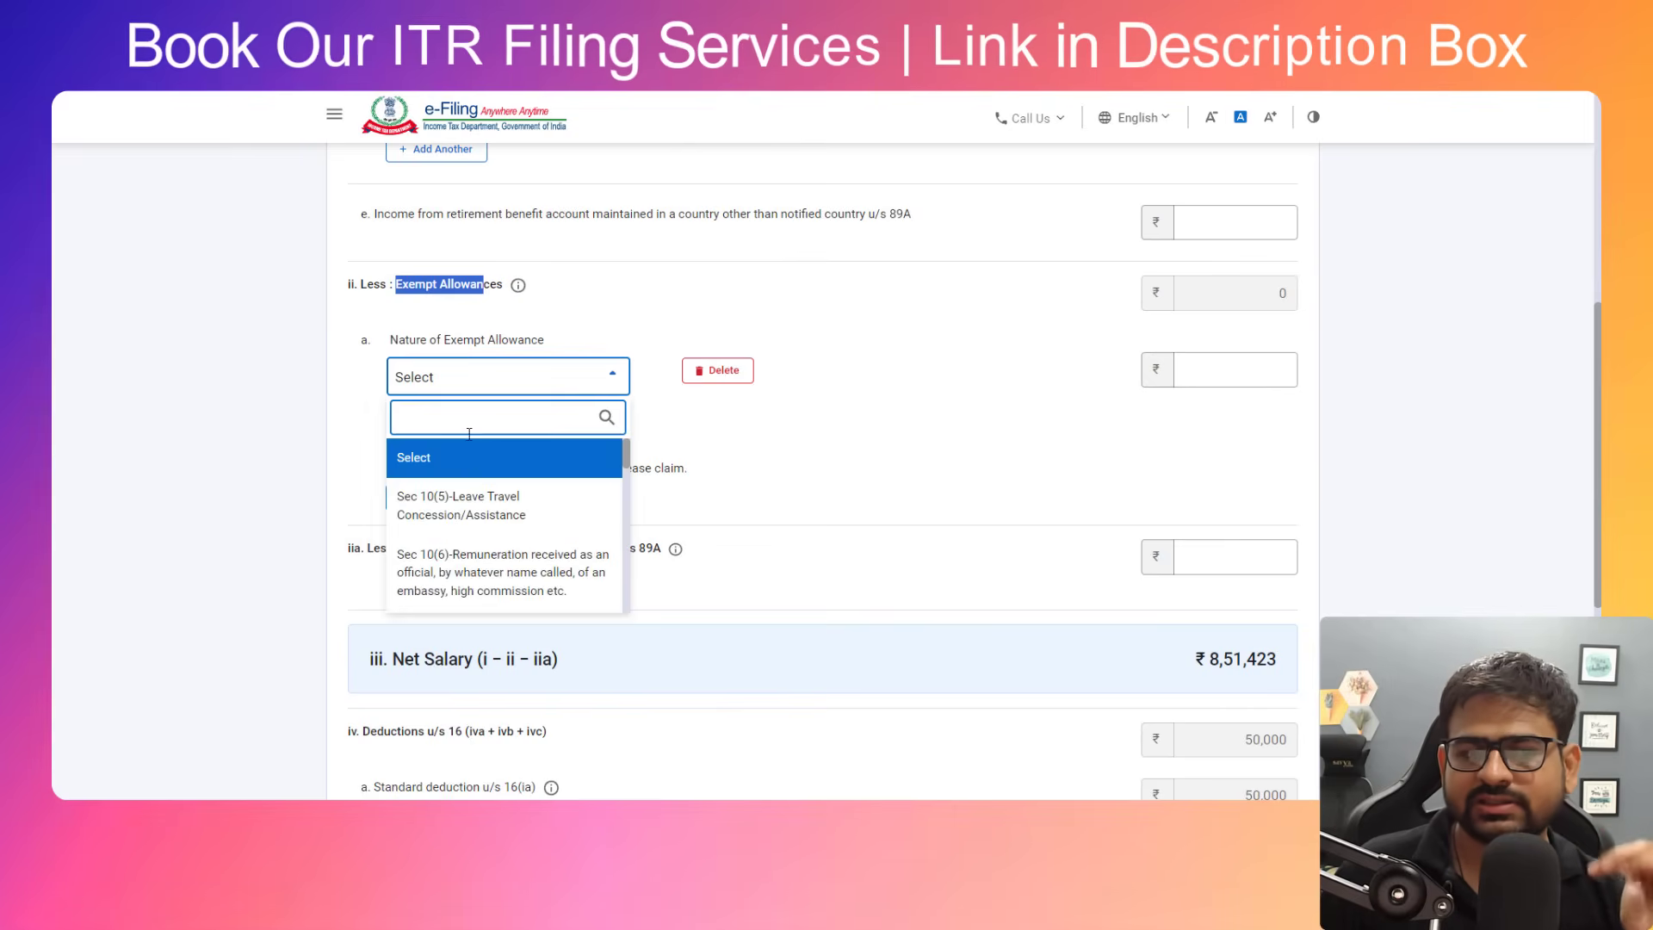
click(469, 441)
click(475, 389)
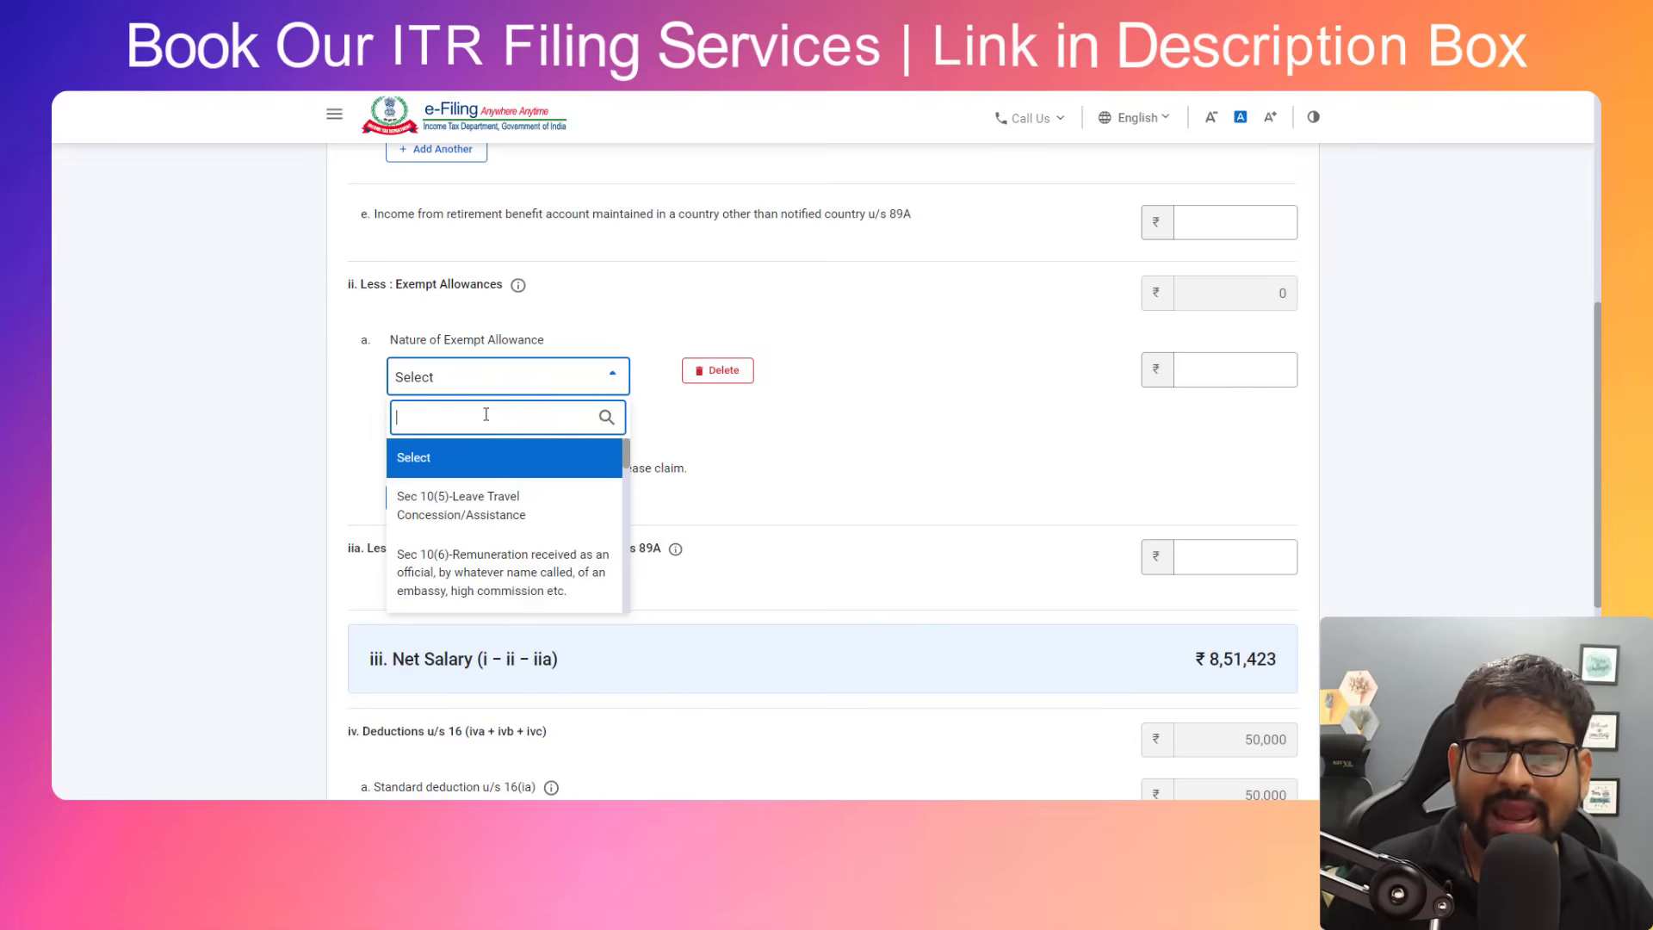
text(hou)
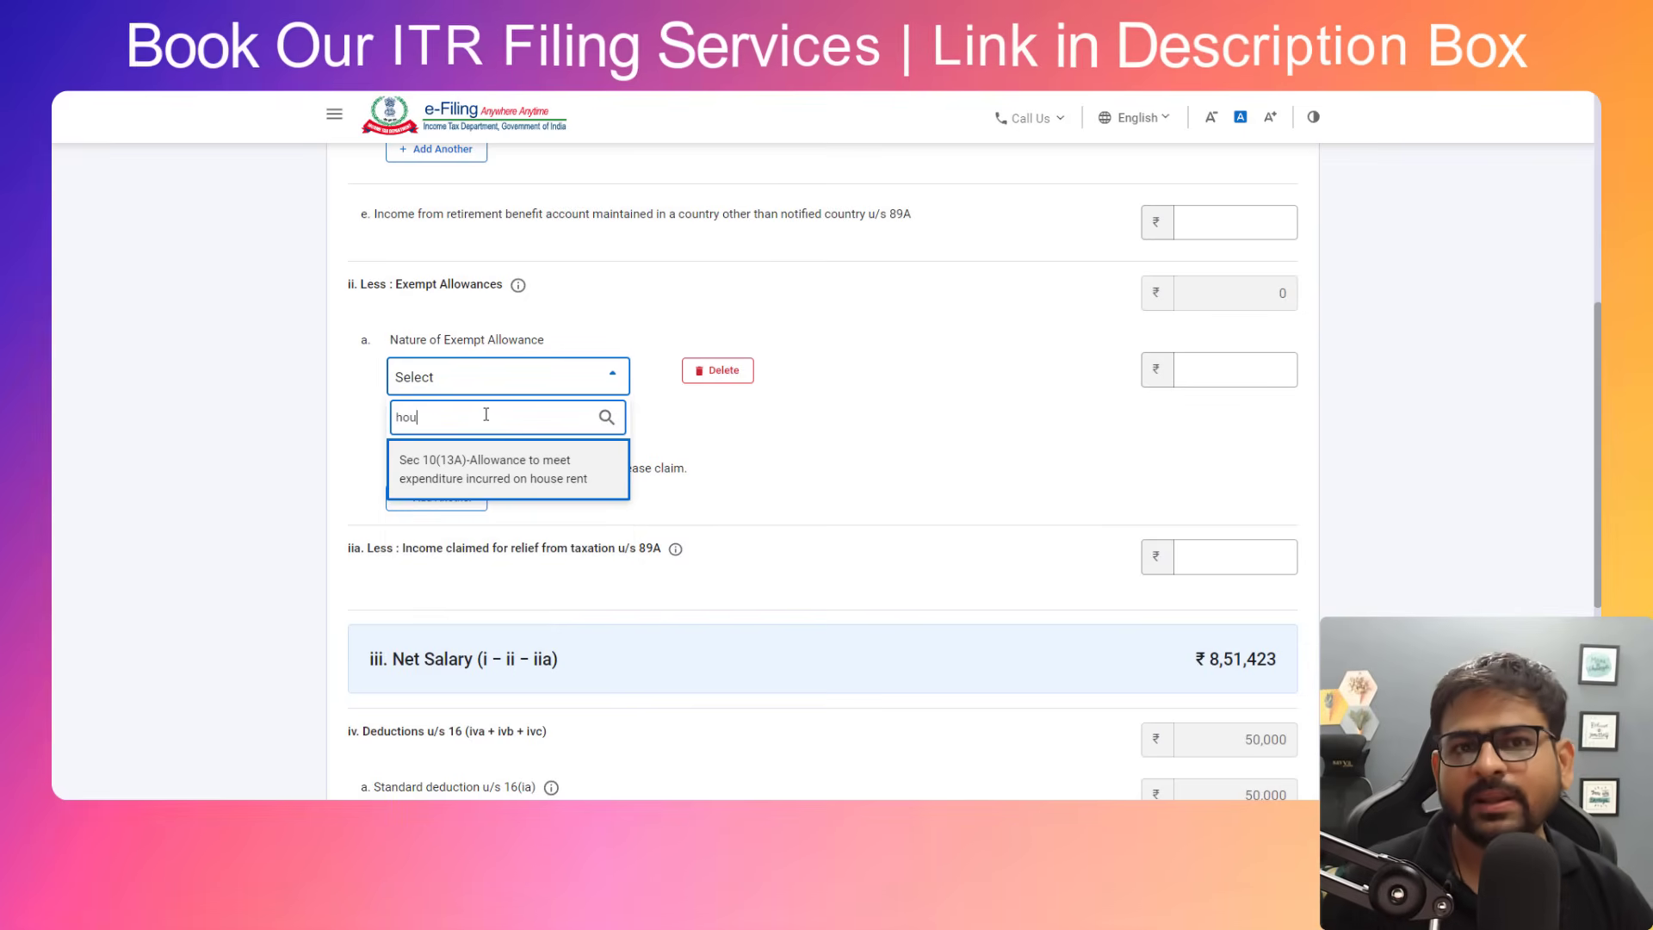
key(BackSpace)
key(BackSpace)
key(BackSpace)
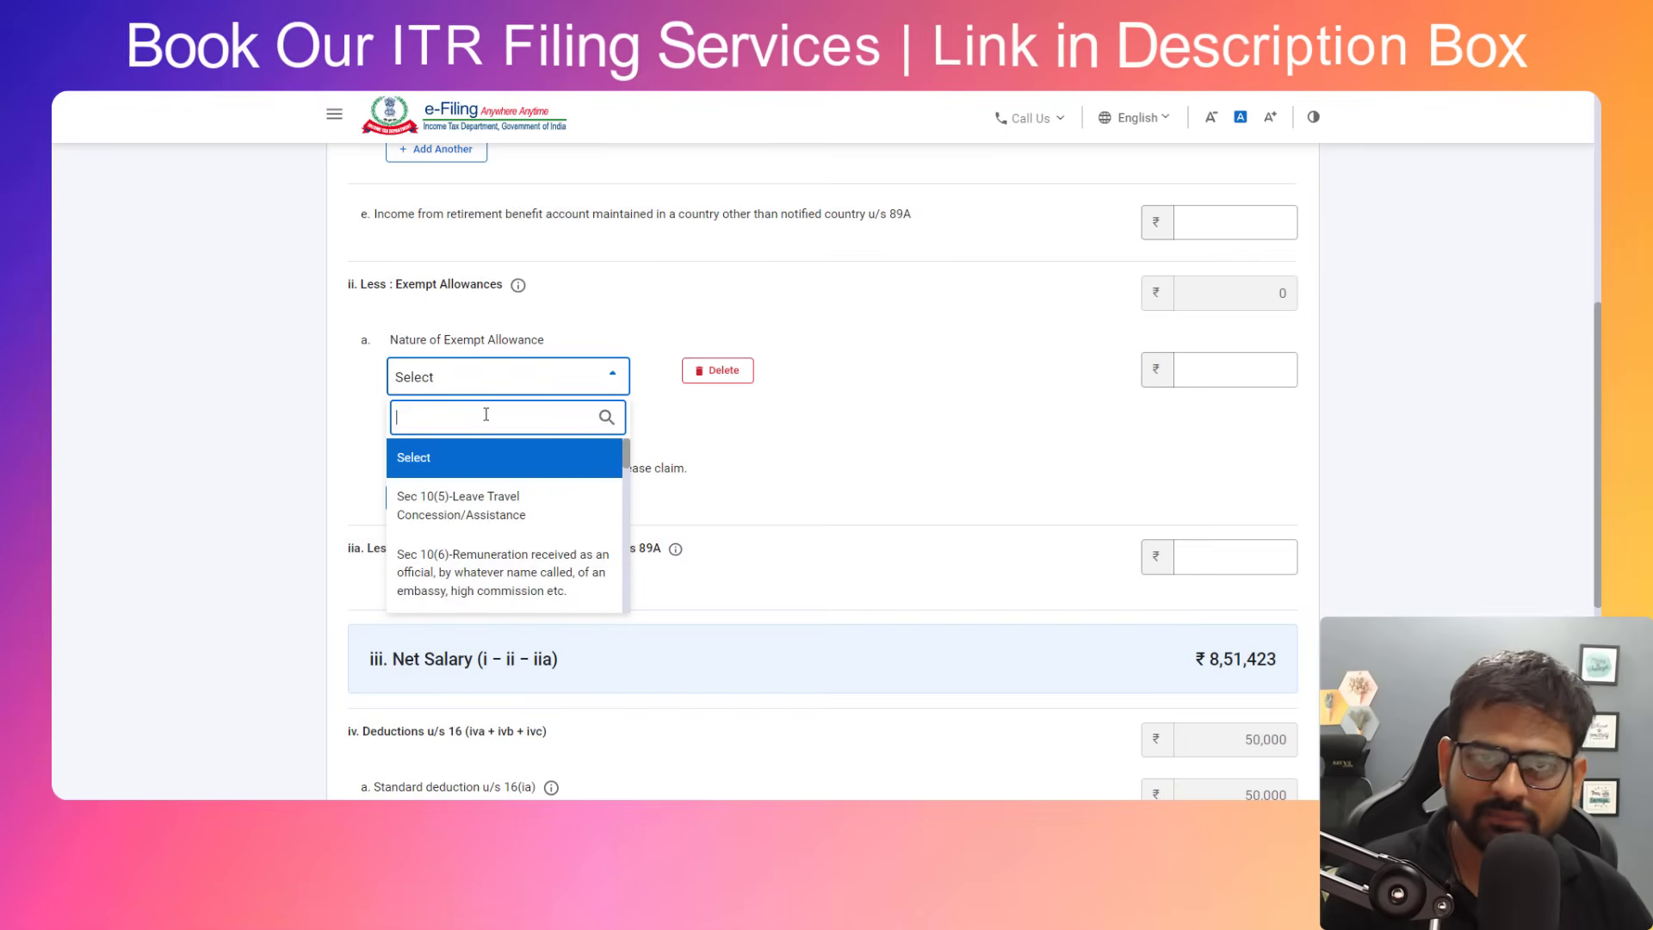
text(grau)
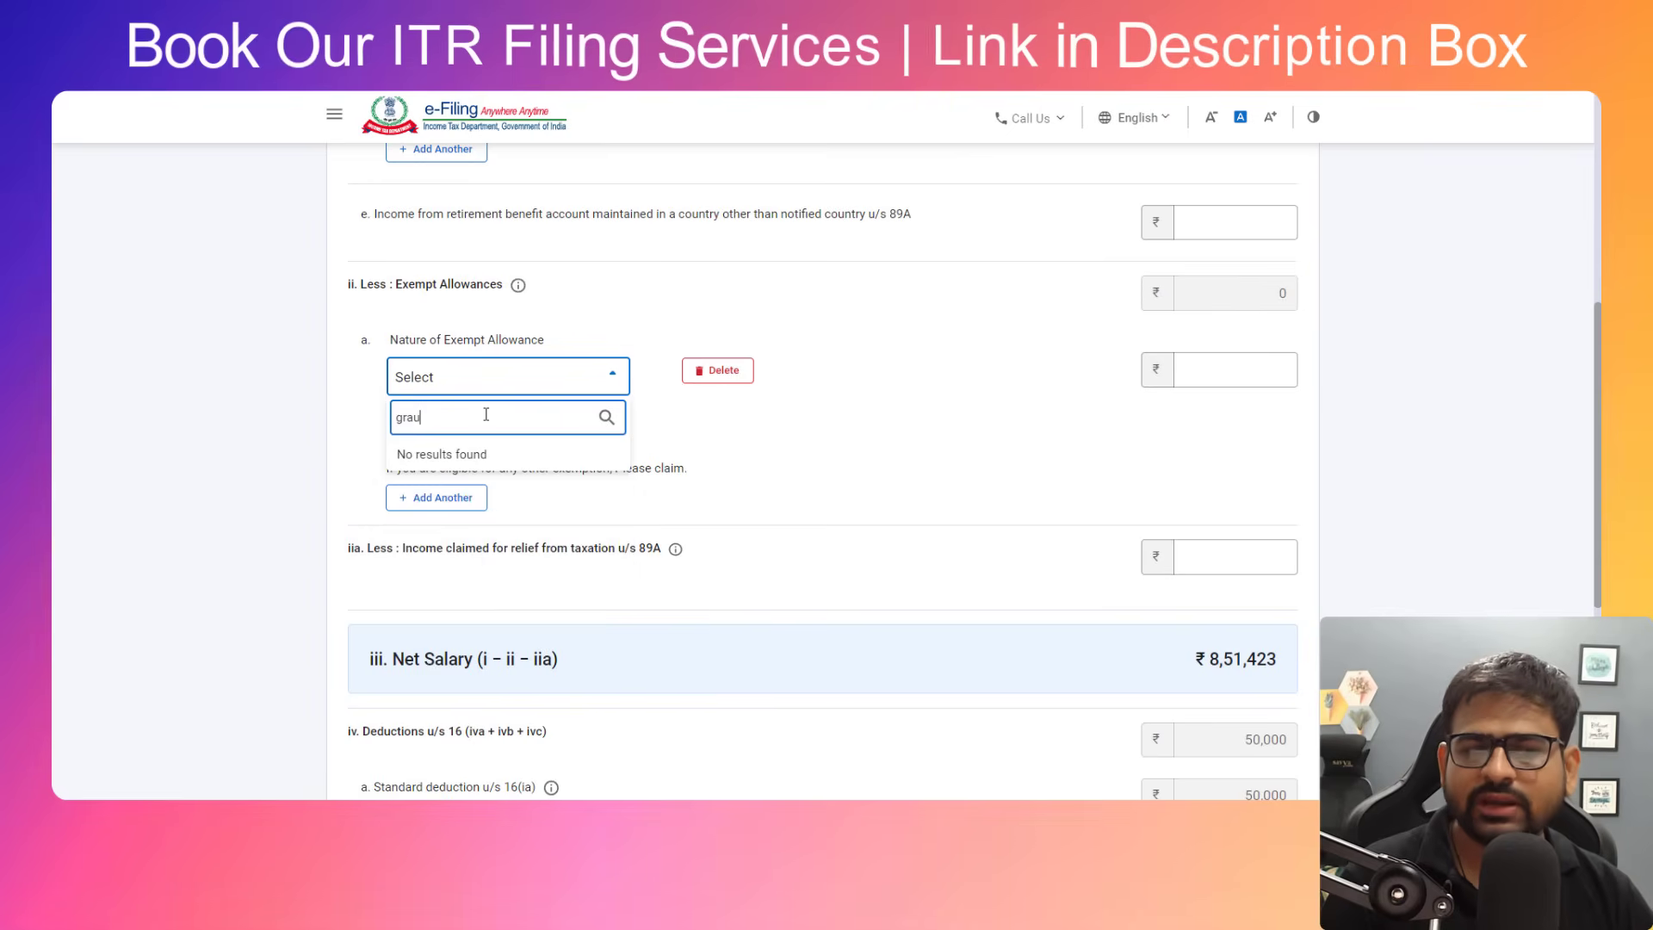
key(BackSpace)
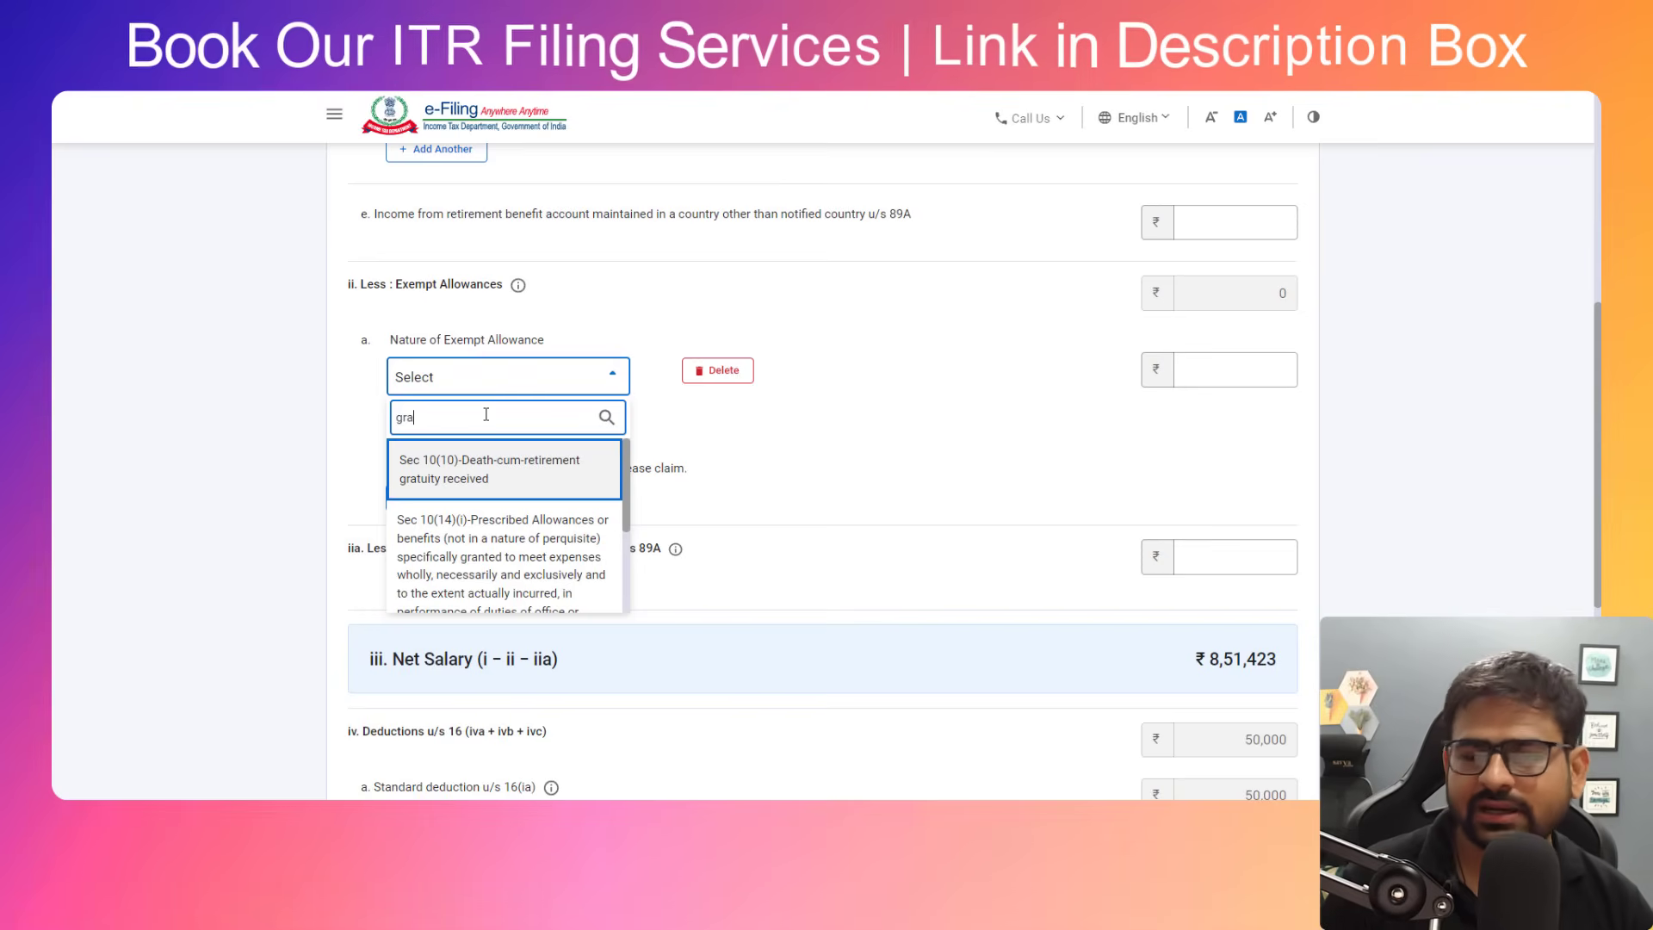
key(BackSpace)
key(BackSpace)
key(BackSpace)
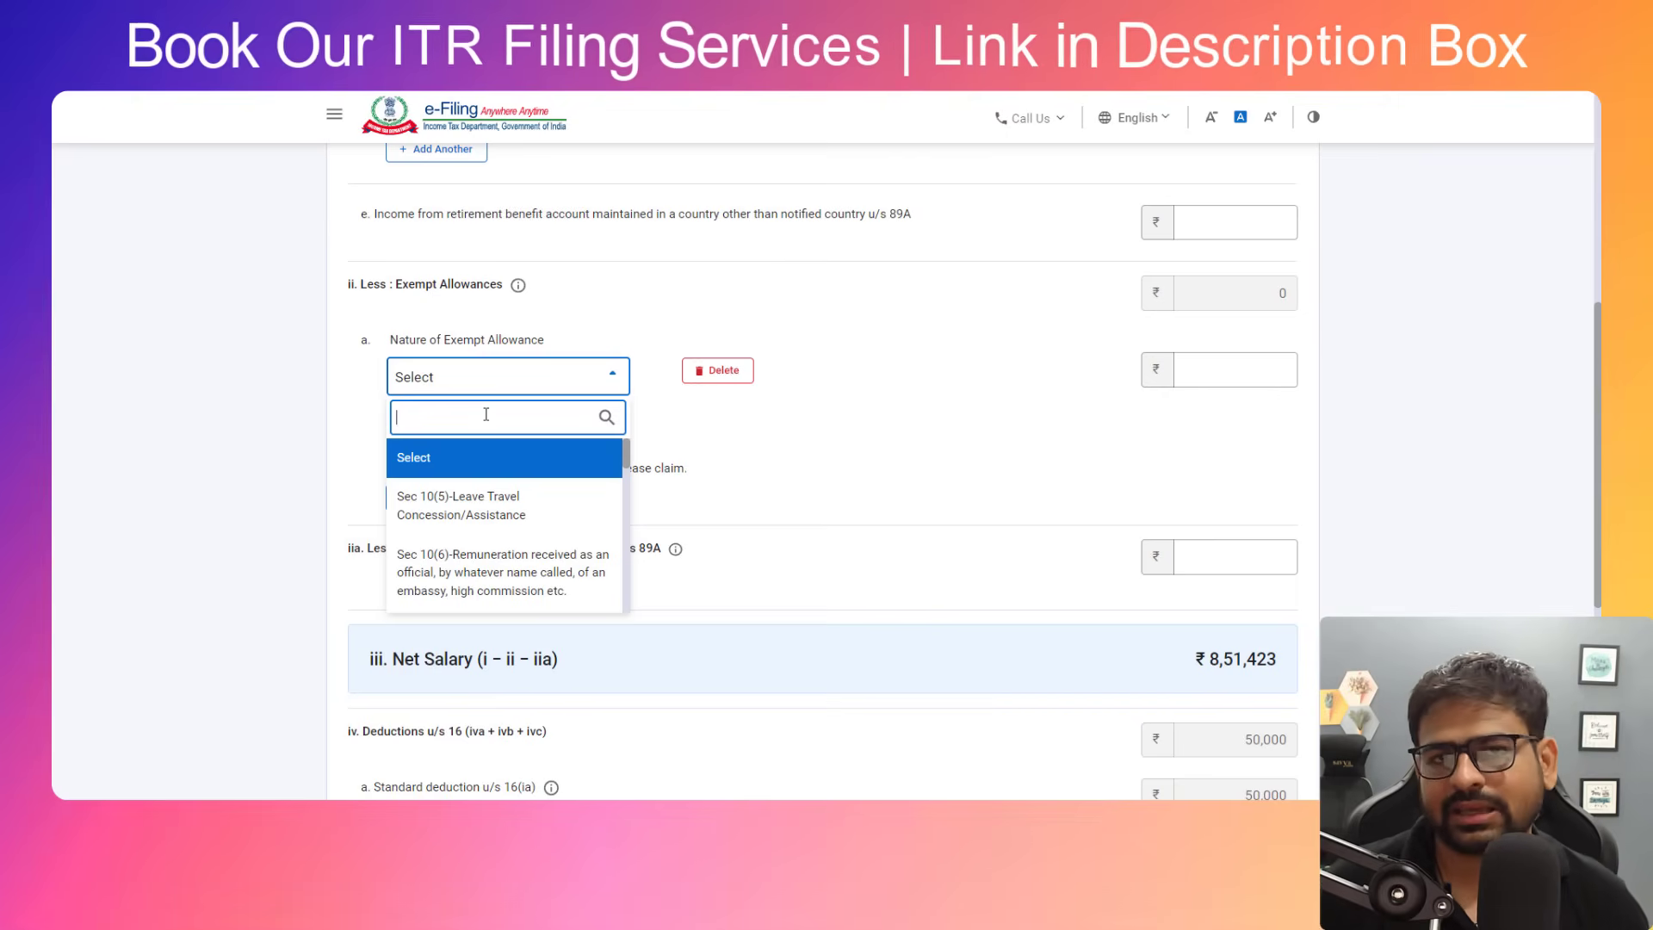
Check the standard deduction u/s 16(ia), save the salary income details and confirm the Gross Total Income section.
scroll(487, 414, down, 6)
drag(416, 274, 626, 289)
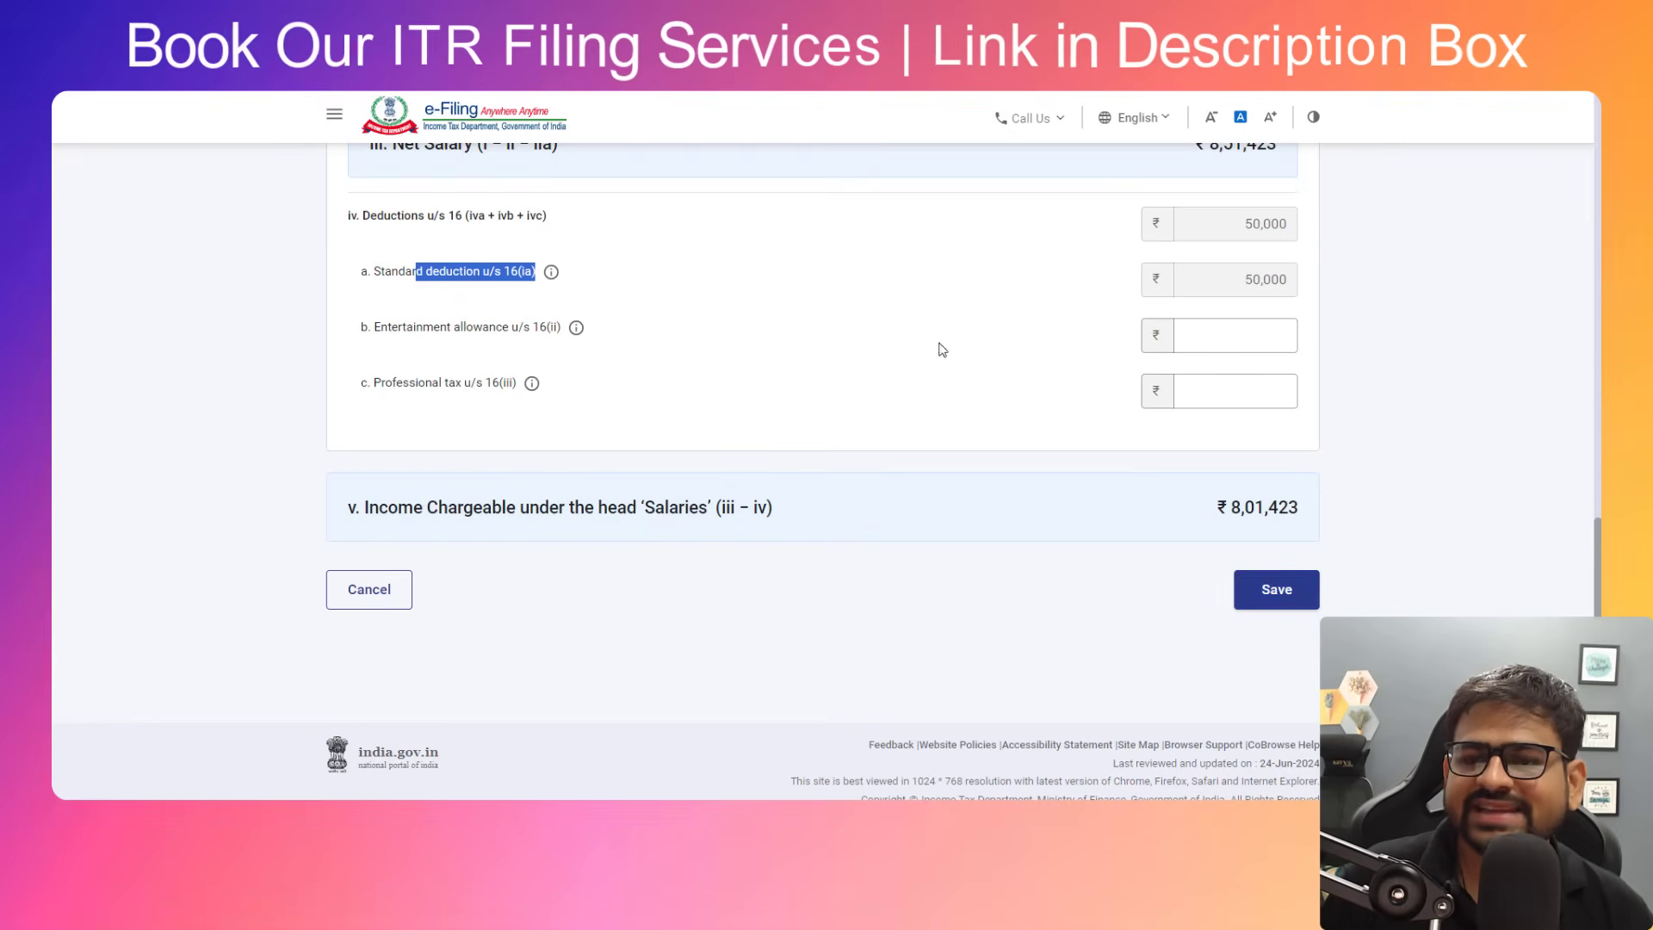
click(1314, 603)
scroll(1152, 585, down, 15)
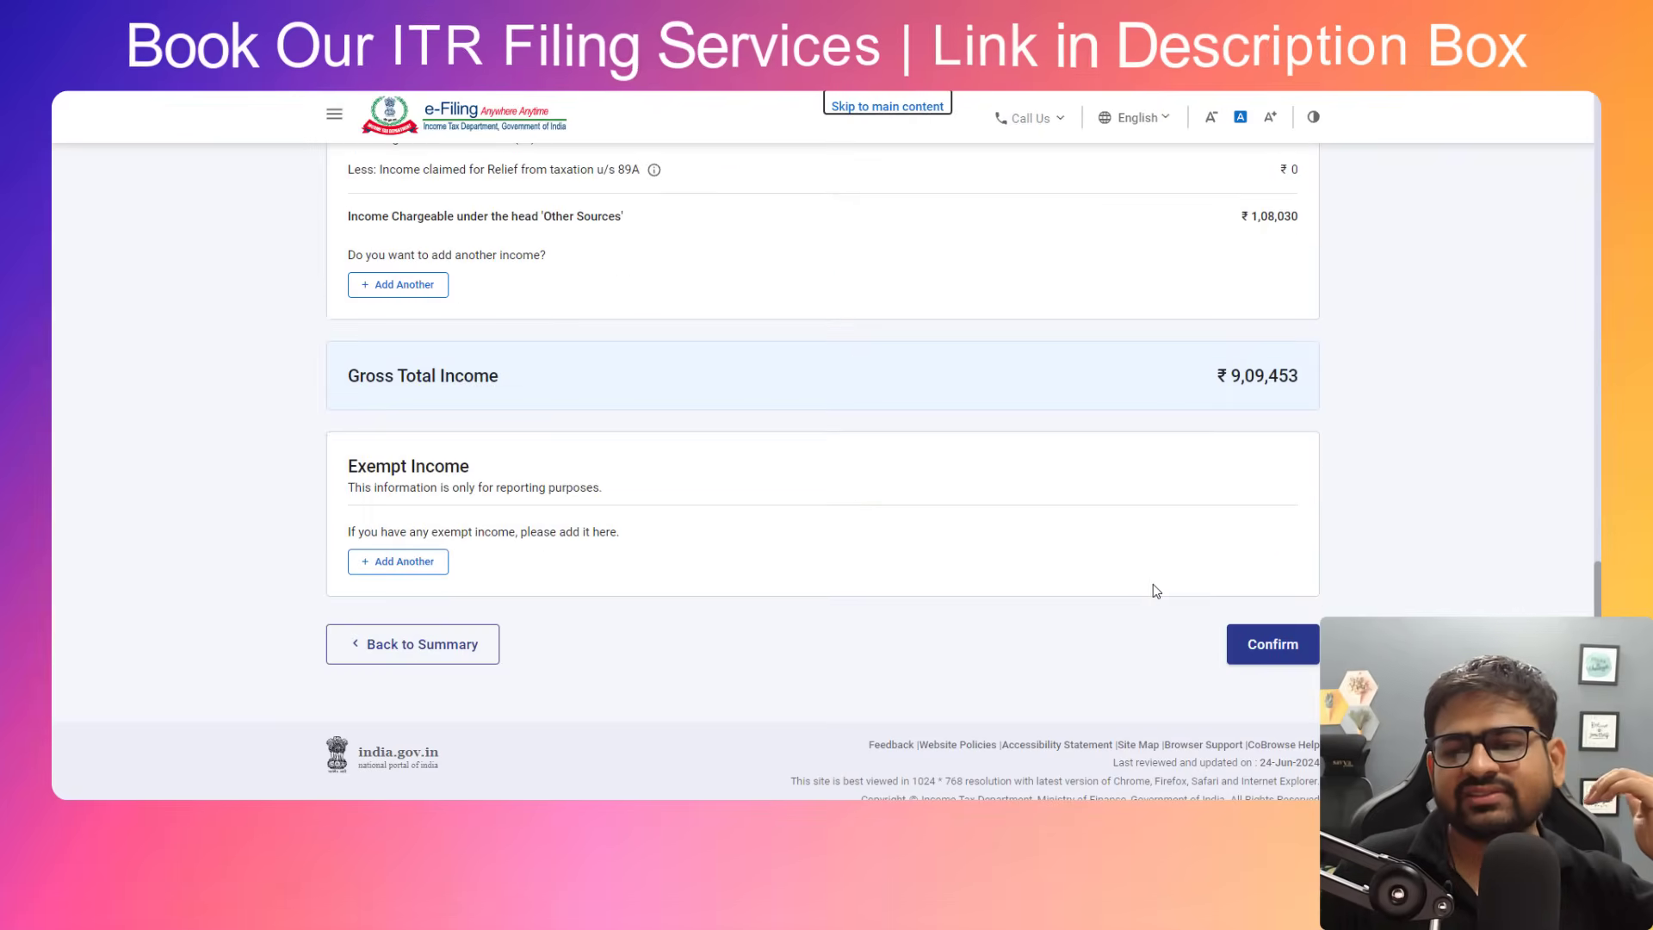
click(1308, 653)
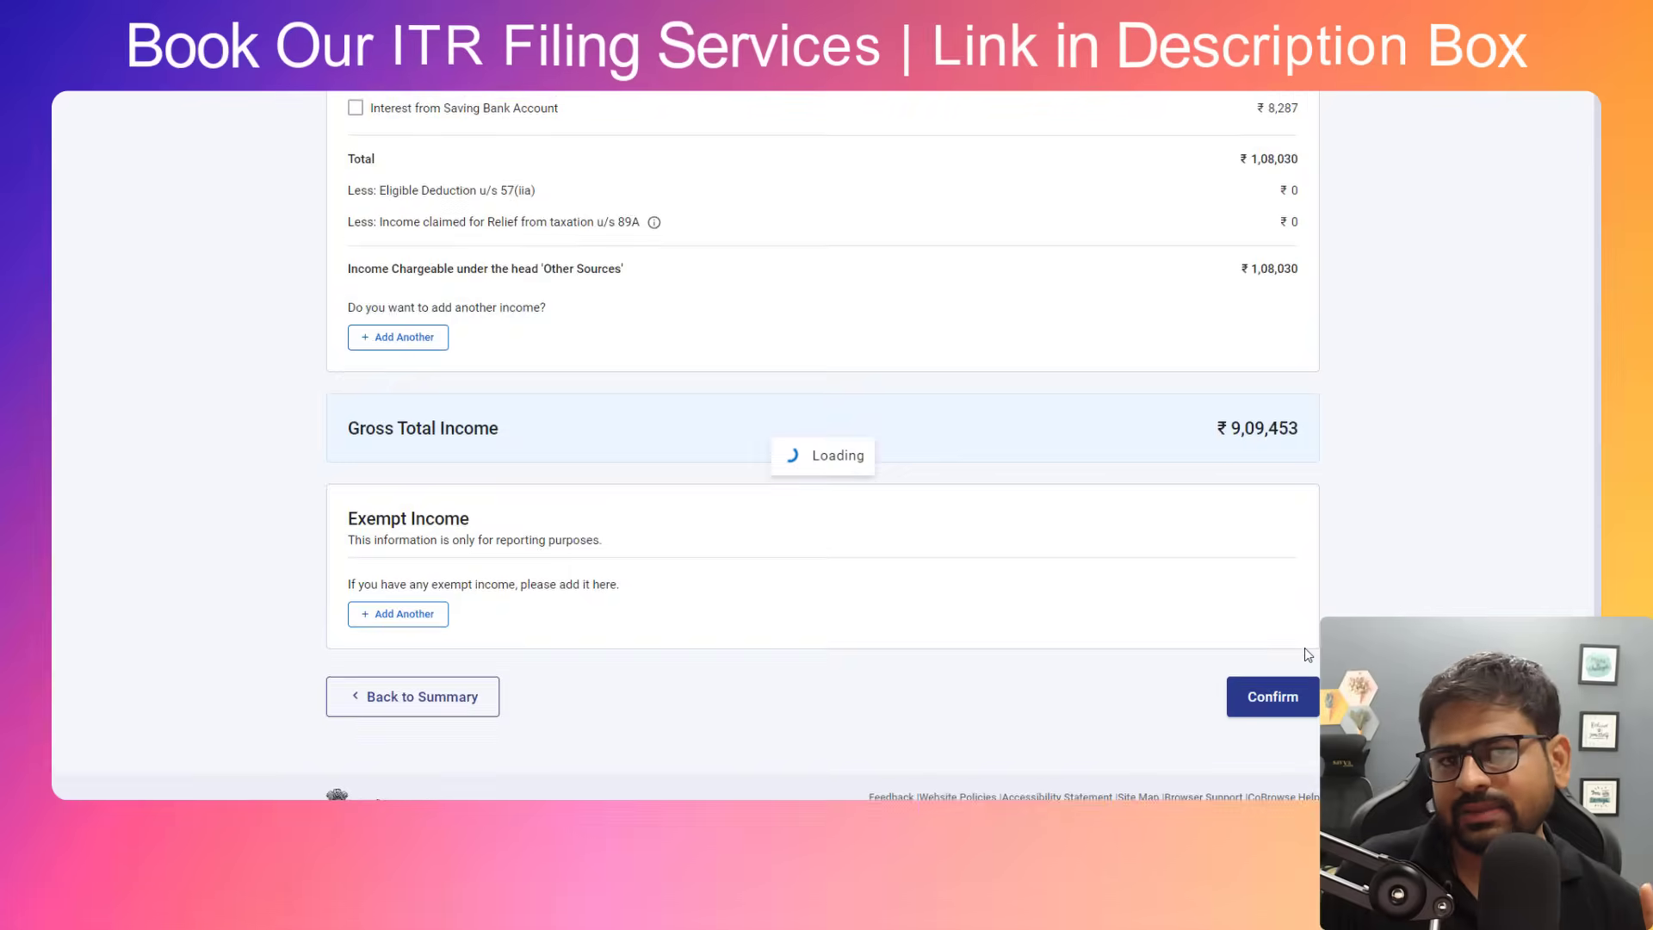
In Total Deductions, answer Yes to the Section 80C question and claim 1,50,000.
scroll(1304, 648, down, 5)
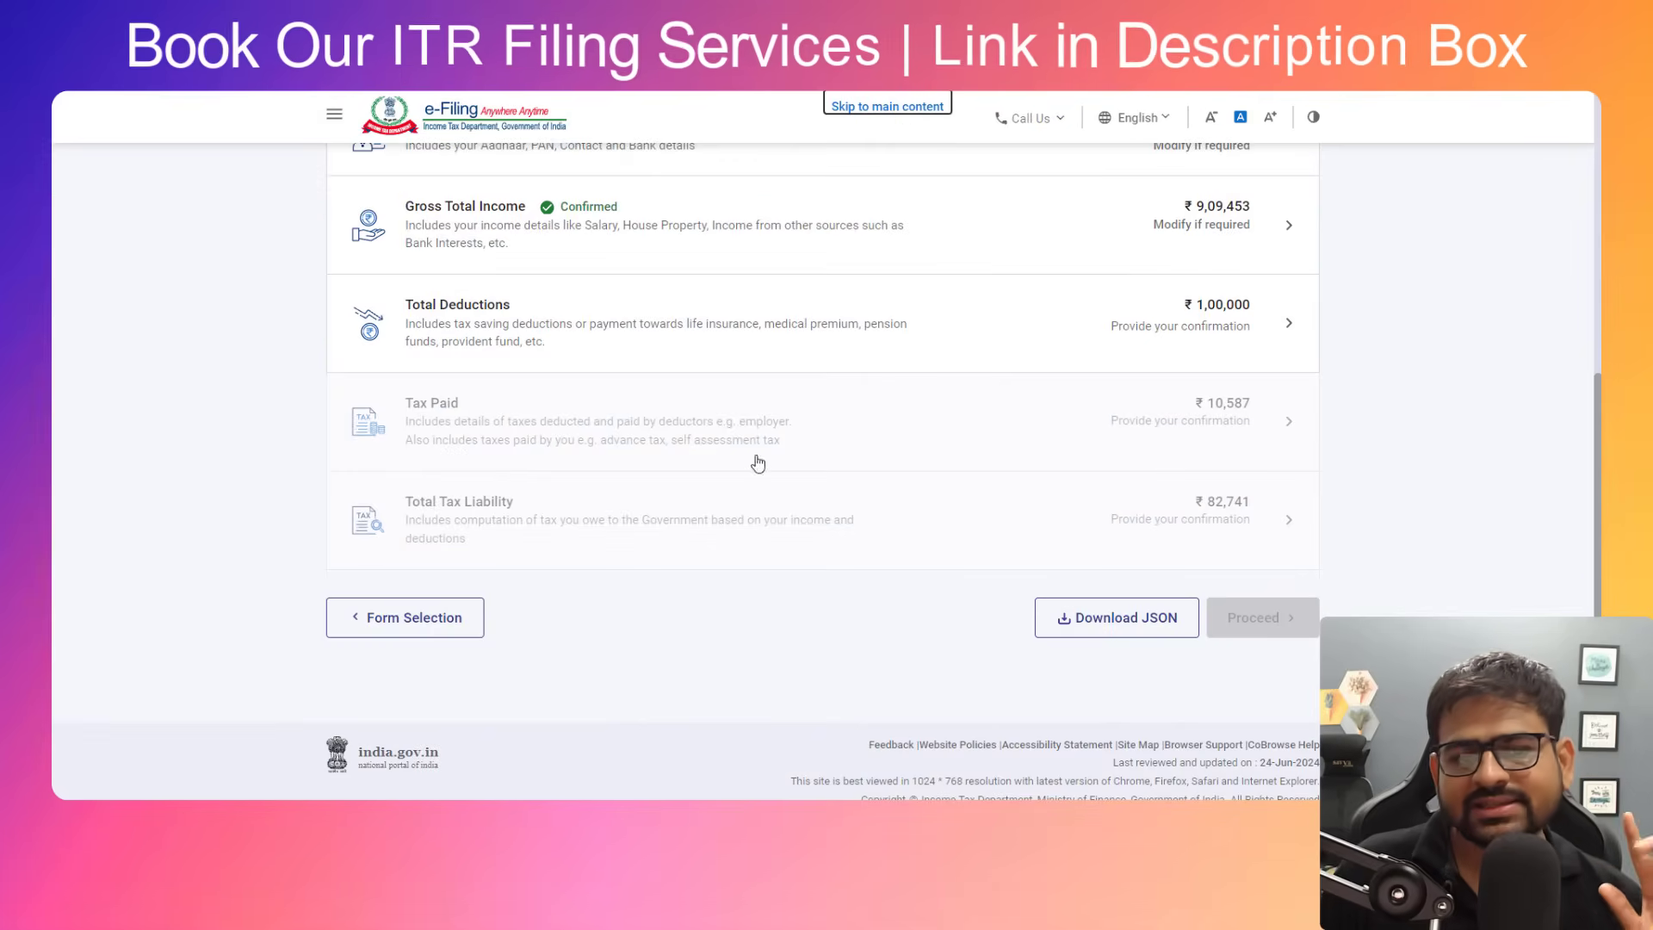
click(730, 345)
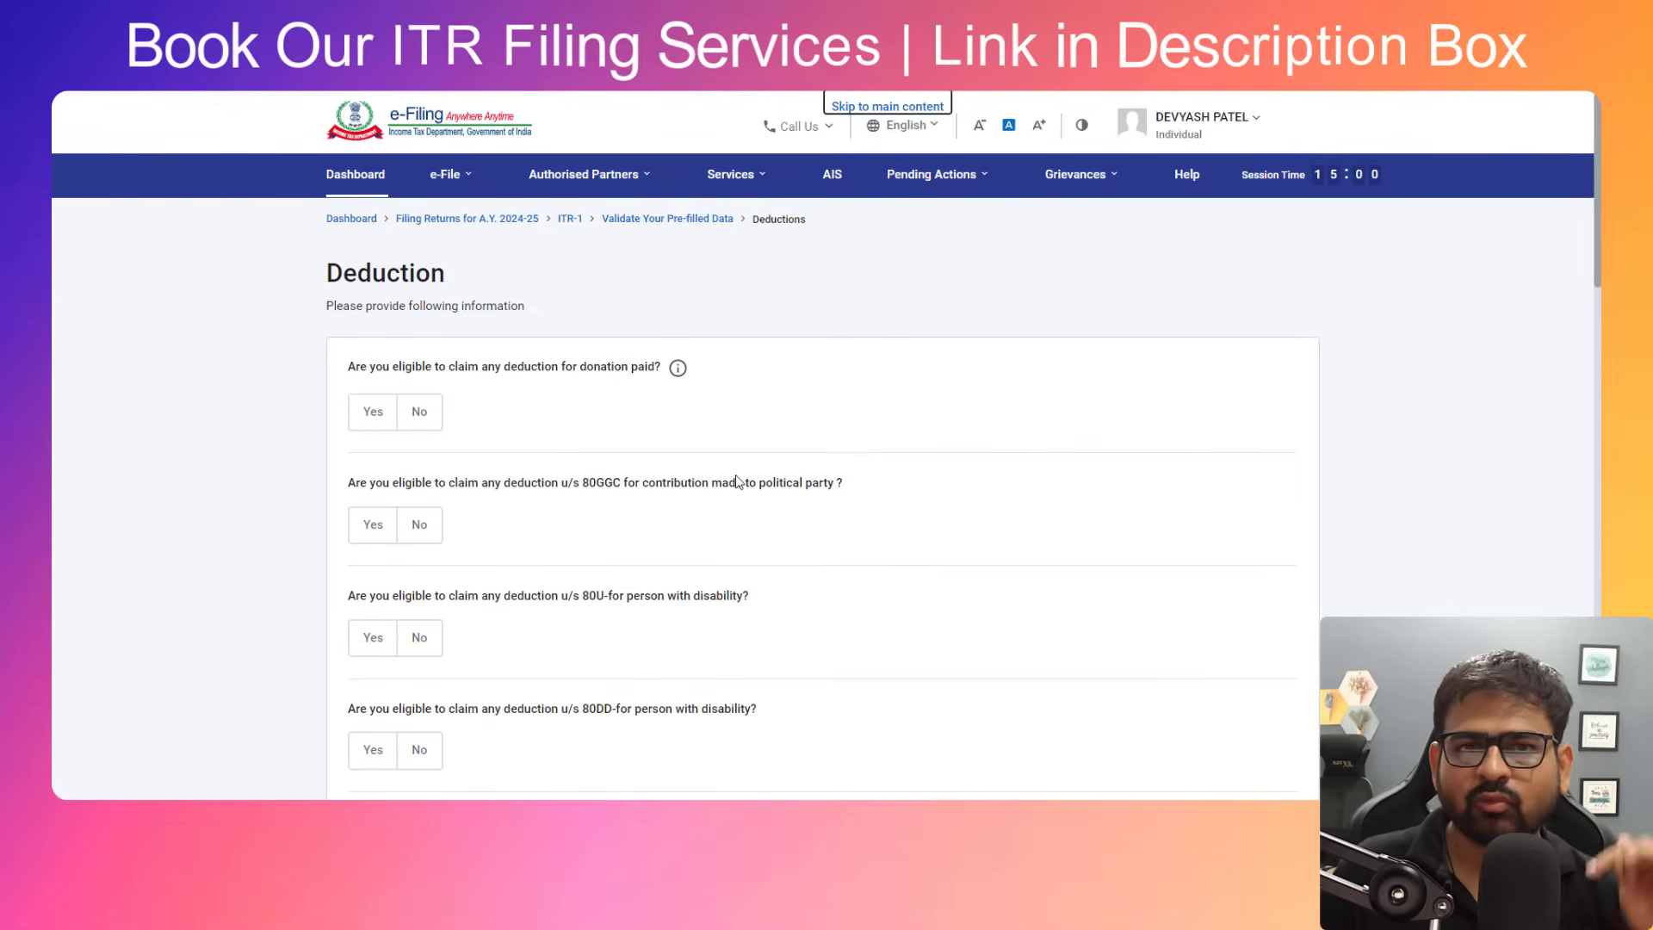
scroll(775, 482, down, 4)
scroll(777, 480, down, 2)
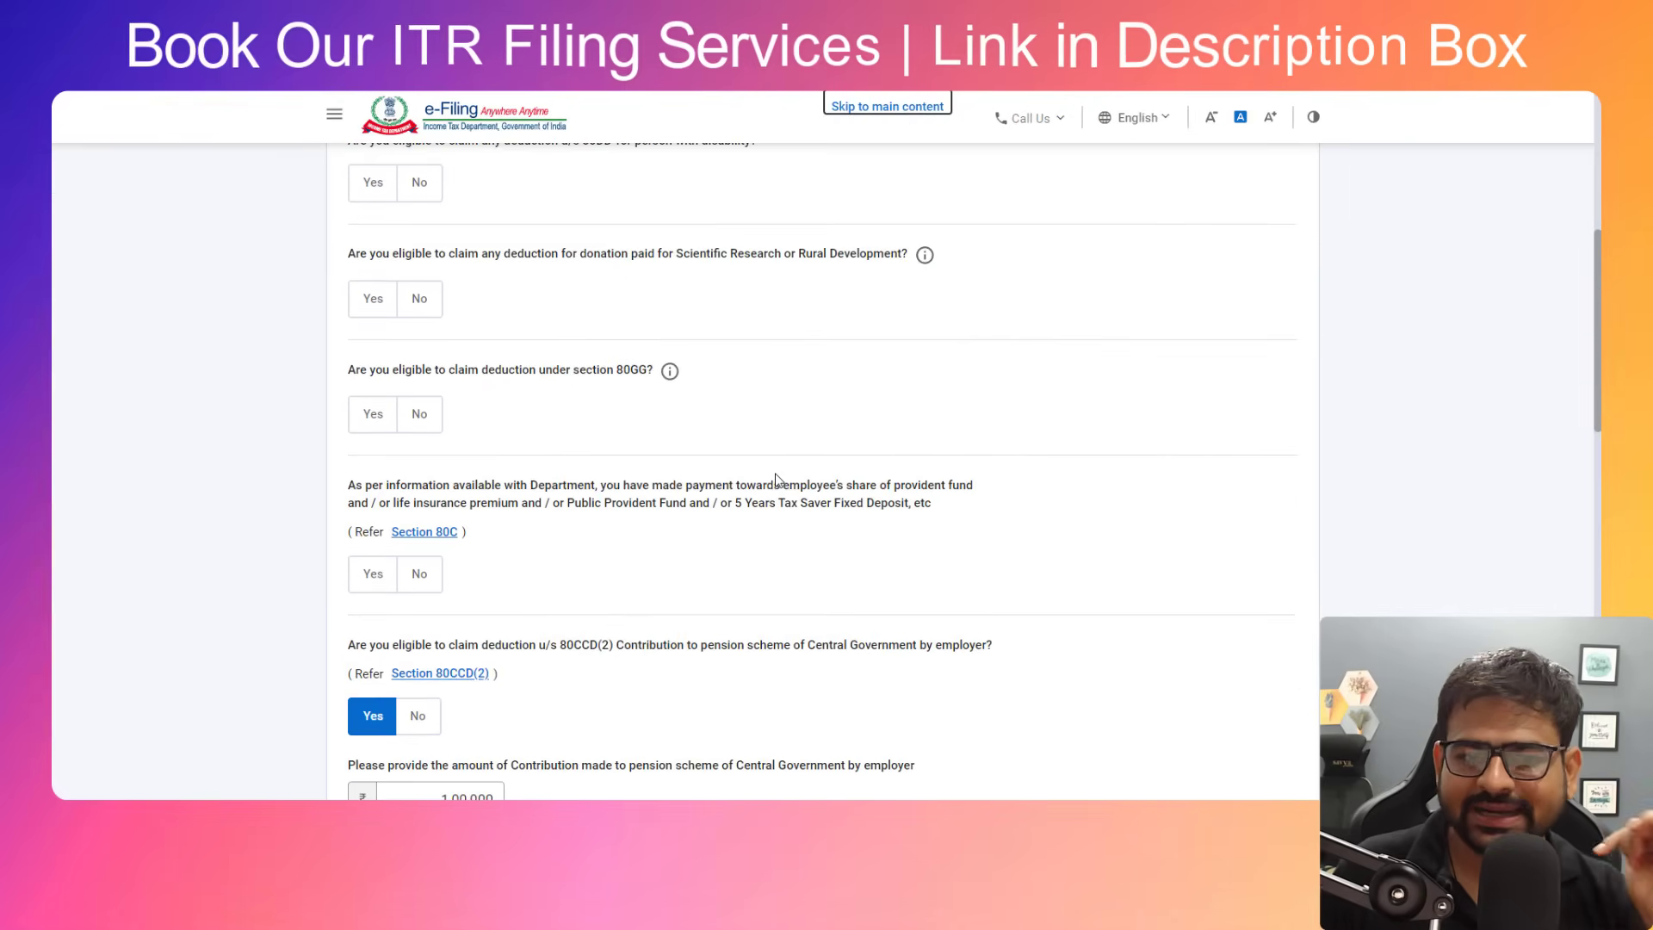
scroll(775, 470, down, 2)
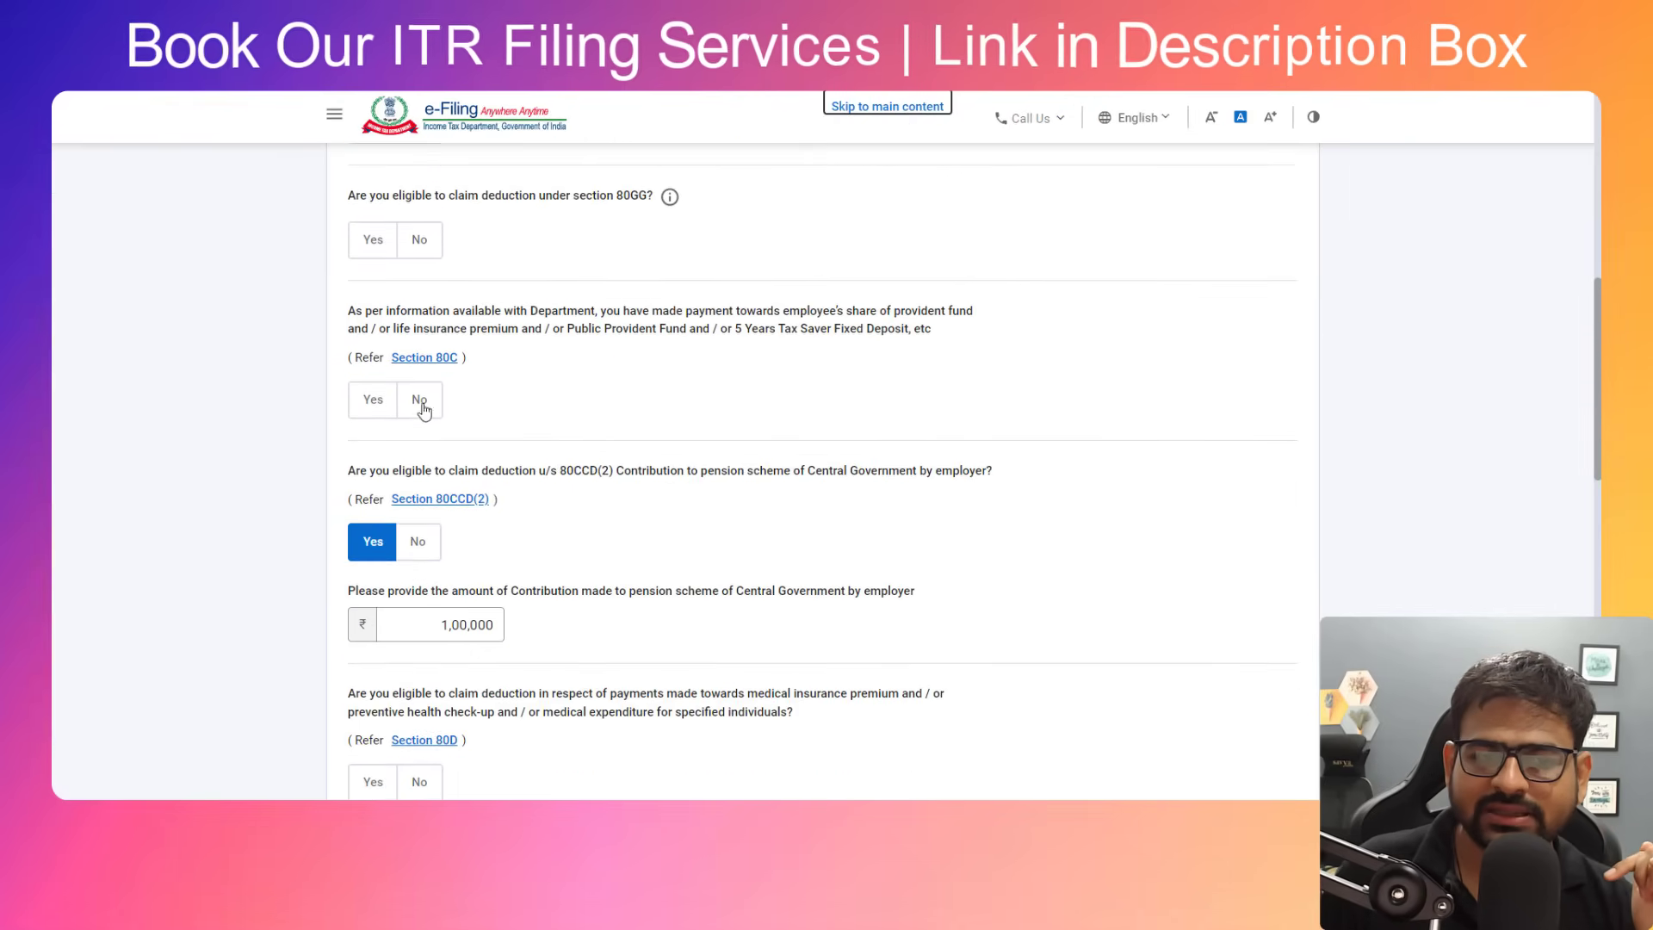
click(372, 398)
click(486, 479)
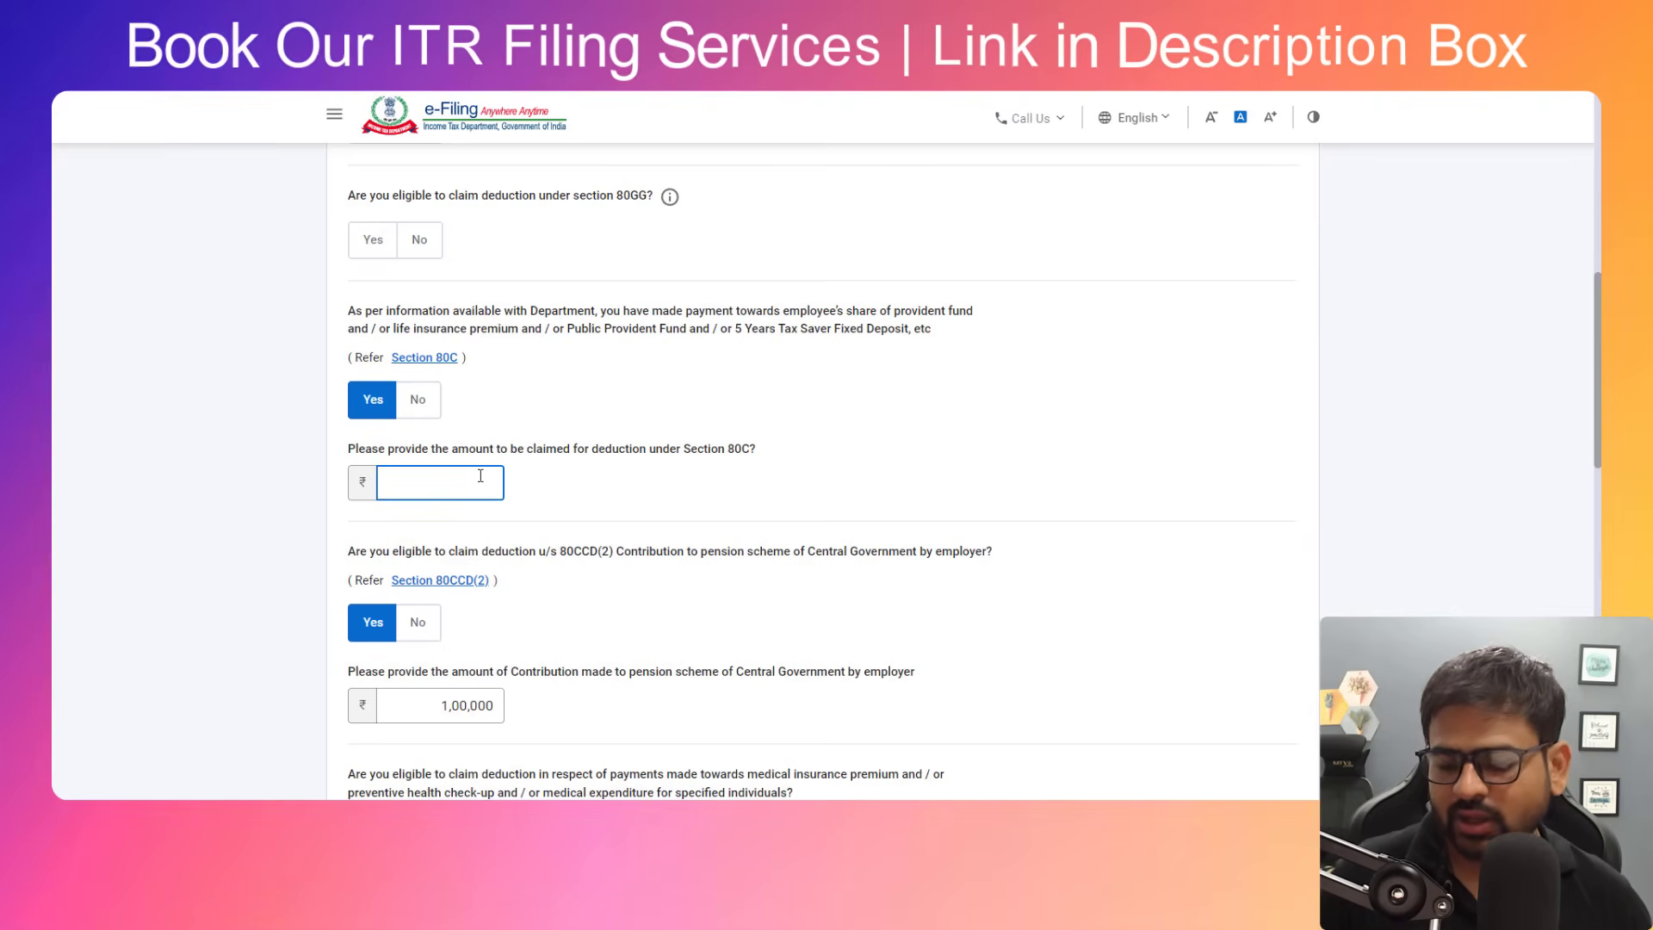
text(150000)
click(769, 595)
Answer Yes to the Section 80TTA deduction for interest on savings bank accounts.
scroll(769, 595, down, 1)
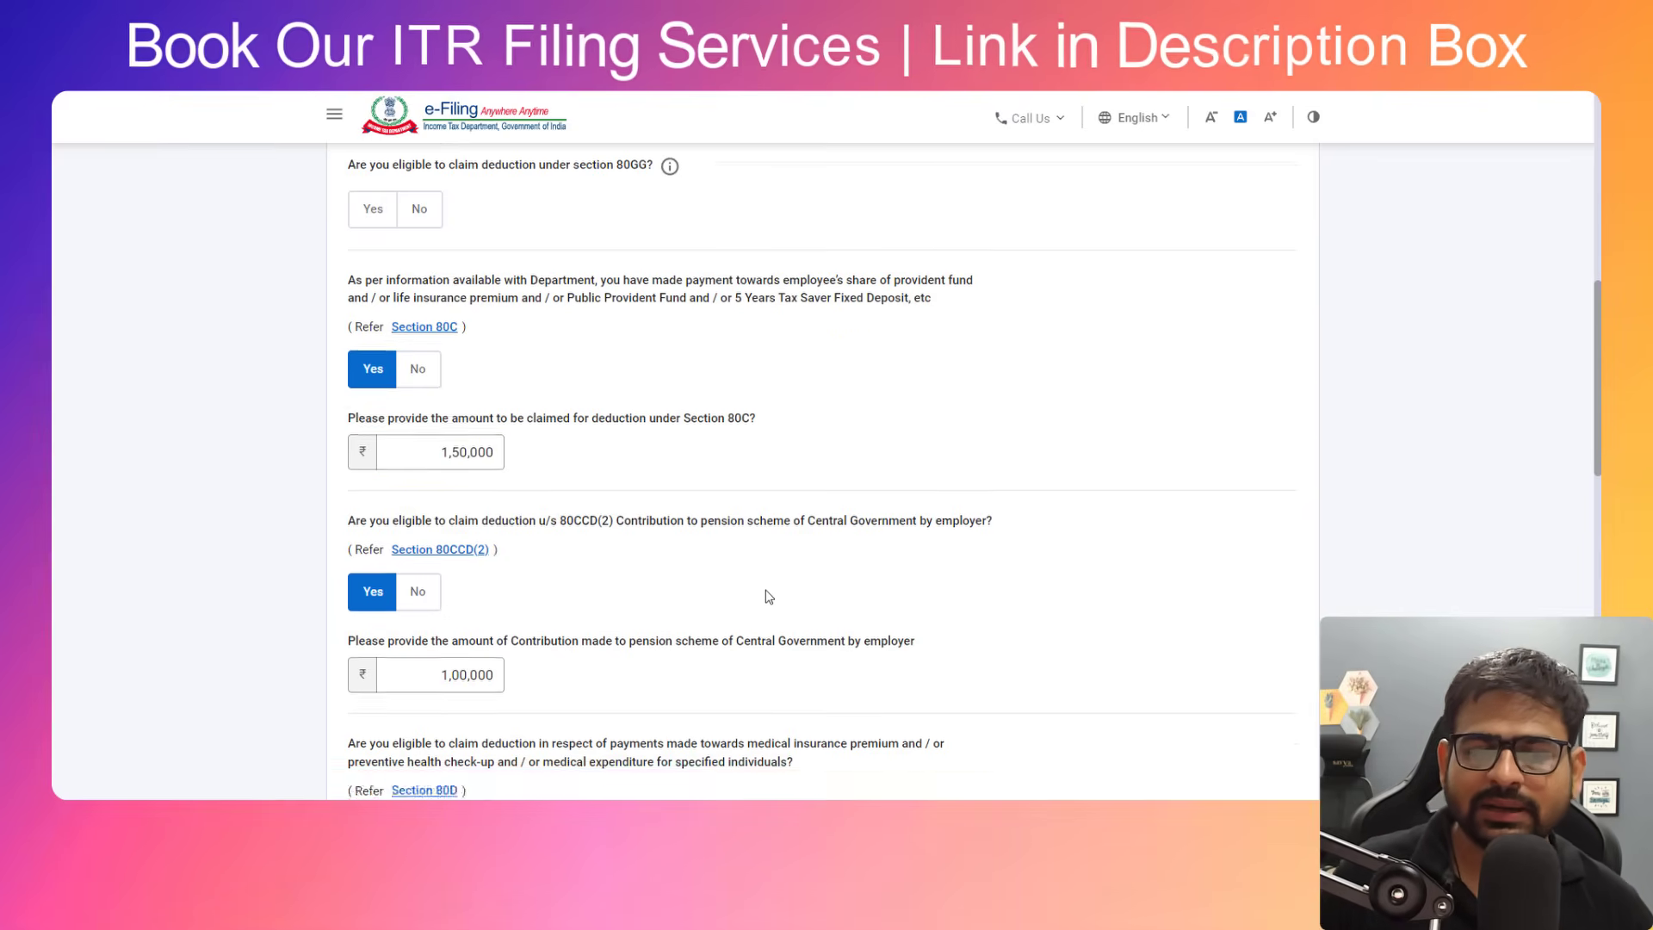
scroll(769, 595, down, 6)
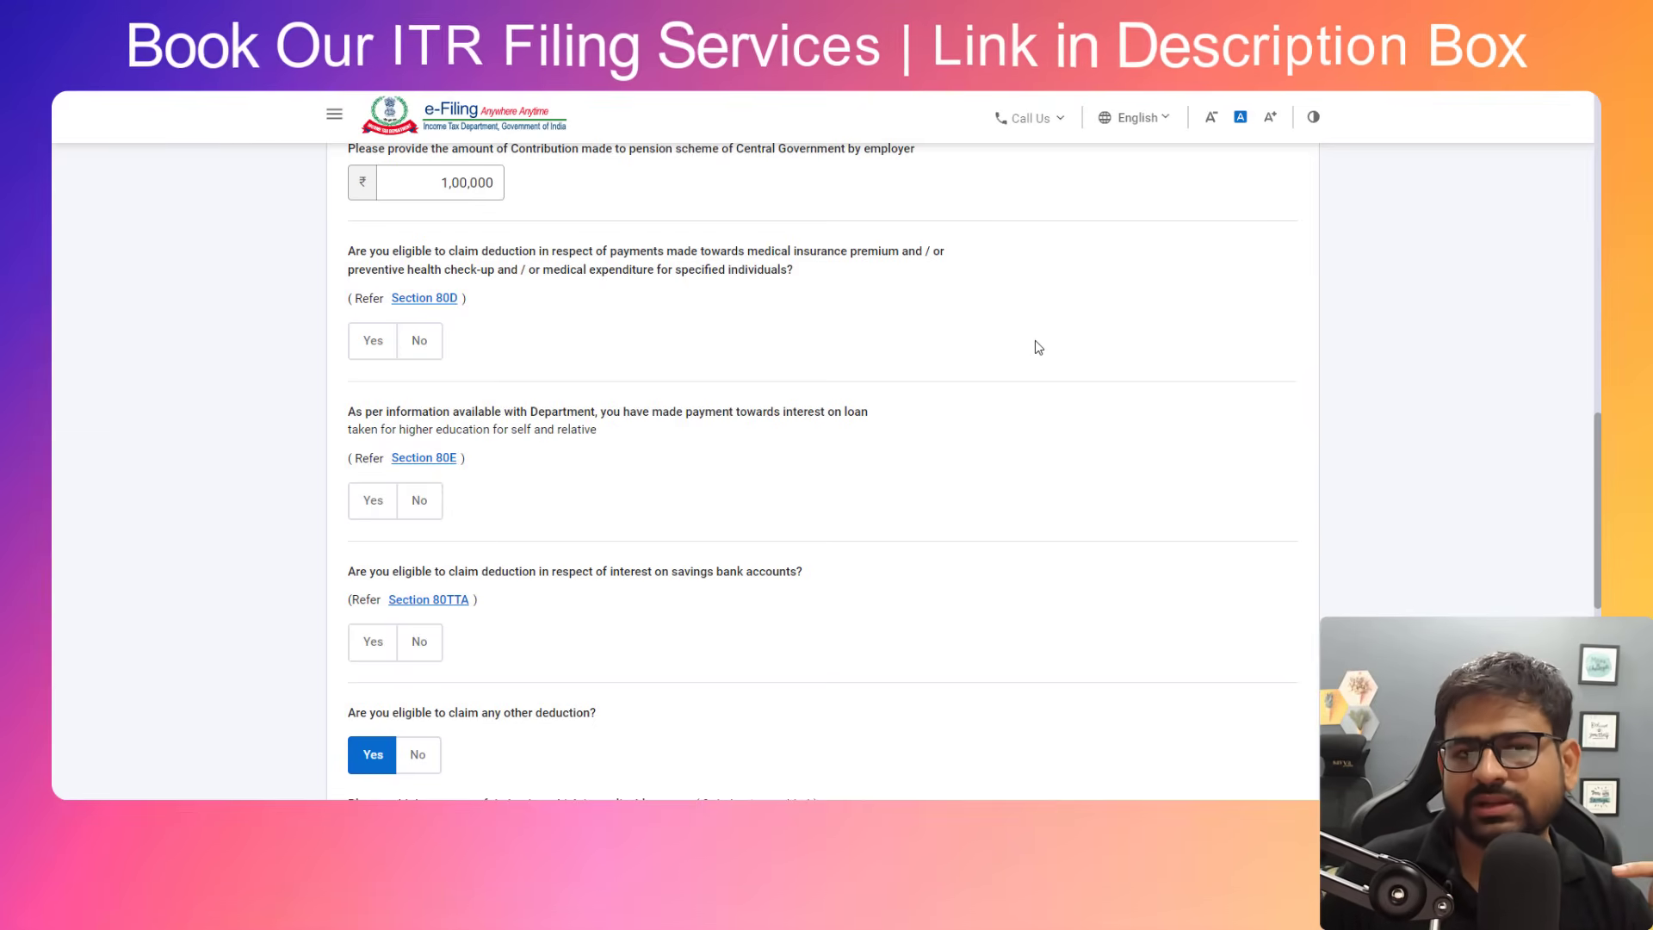
scroll(1038, 347, down, 2)
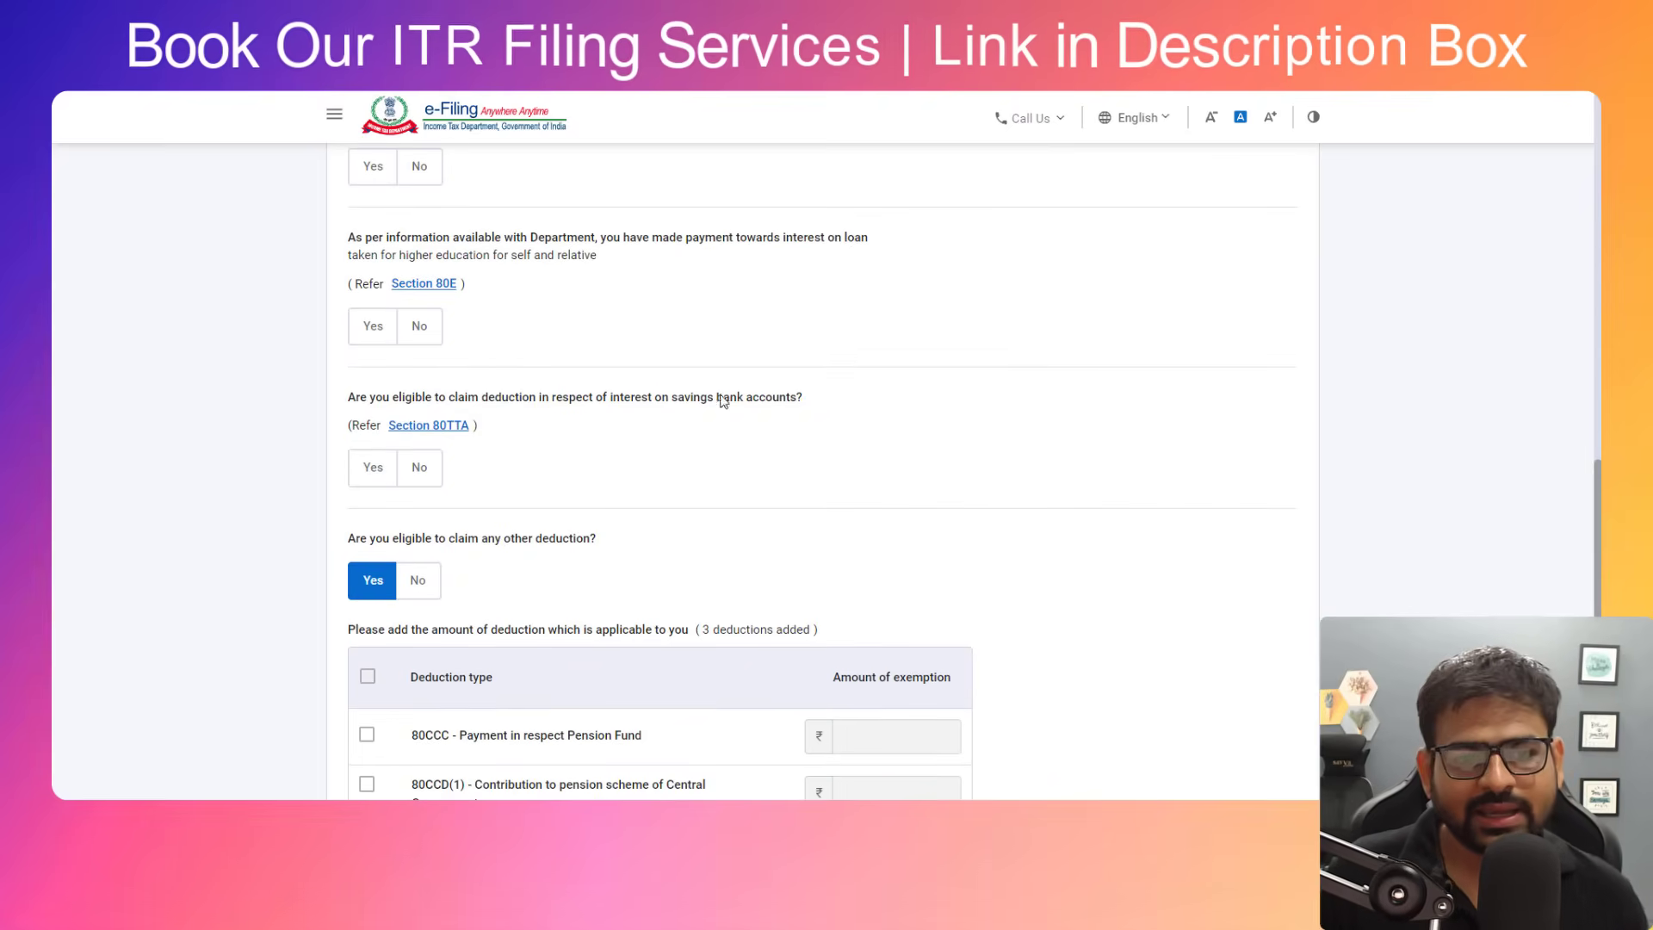
scroll(604, 355, down, 2)
click(387, 297)
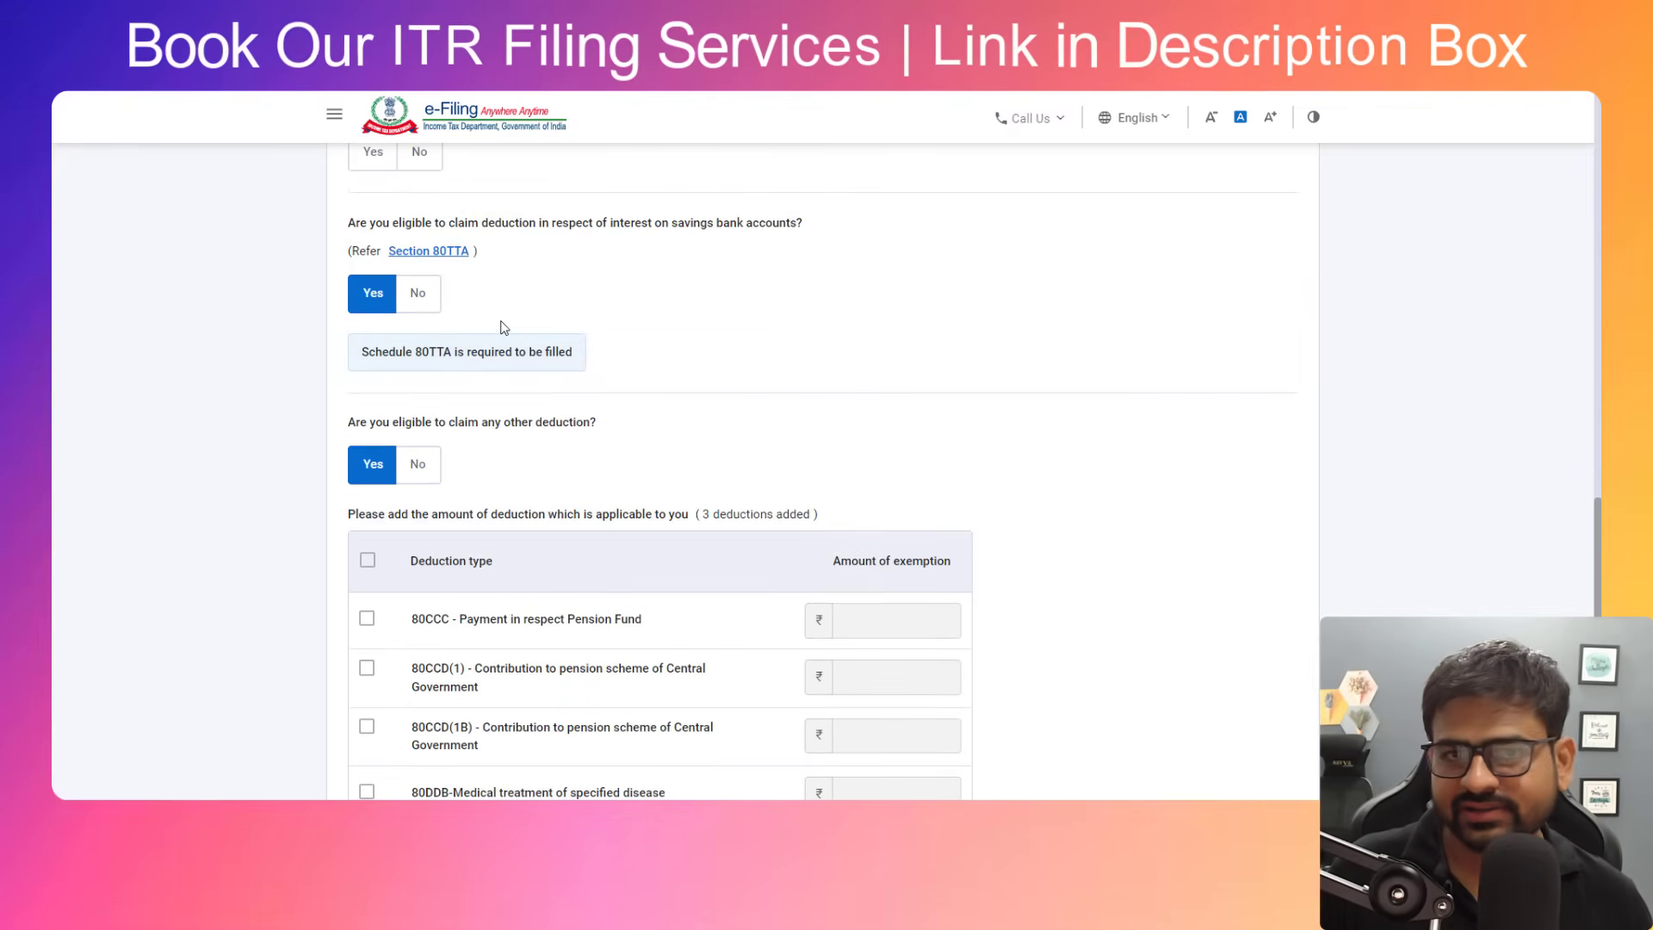
Select 80CCD(1B) among the other deductions, claim 50000 for the pension scheme contribution and confirm Total Deductions.
scroll(501, 325, down, 4)
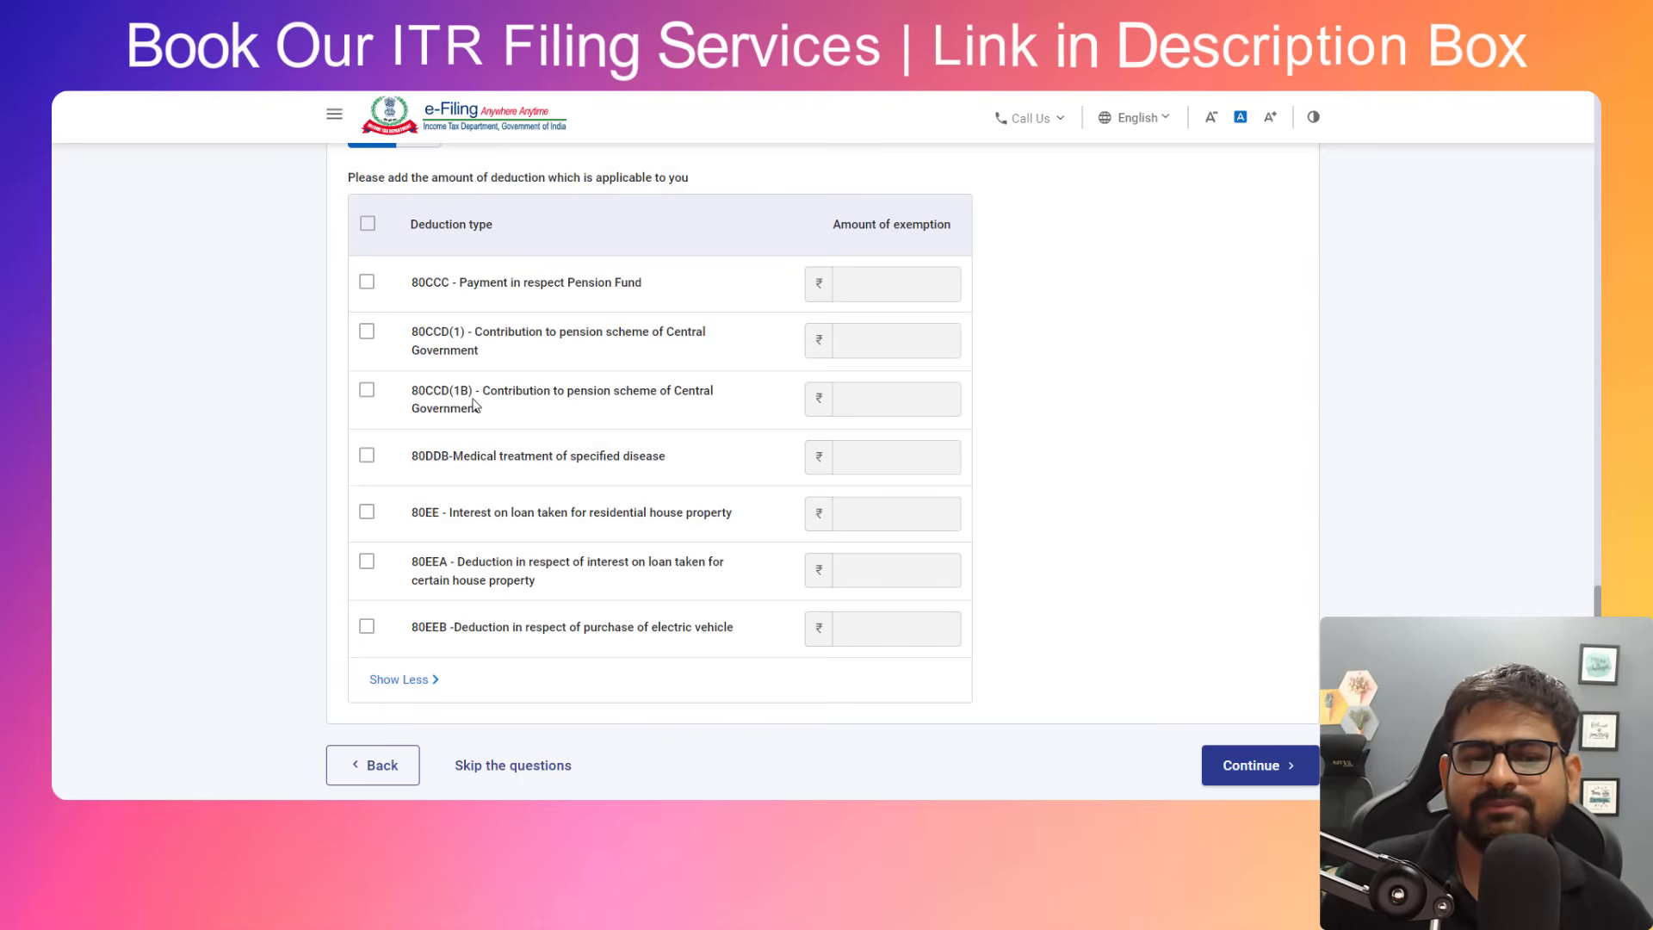
drag(461, 390, 549, 410)
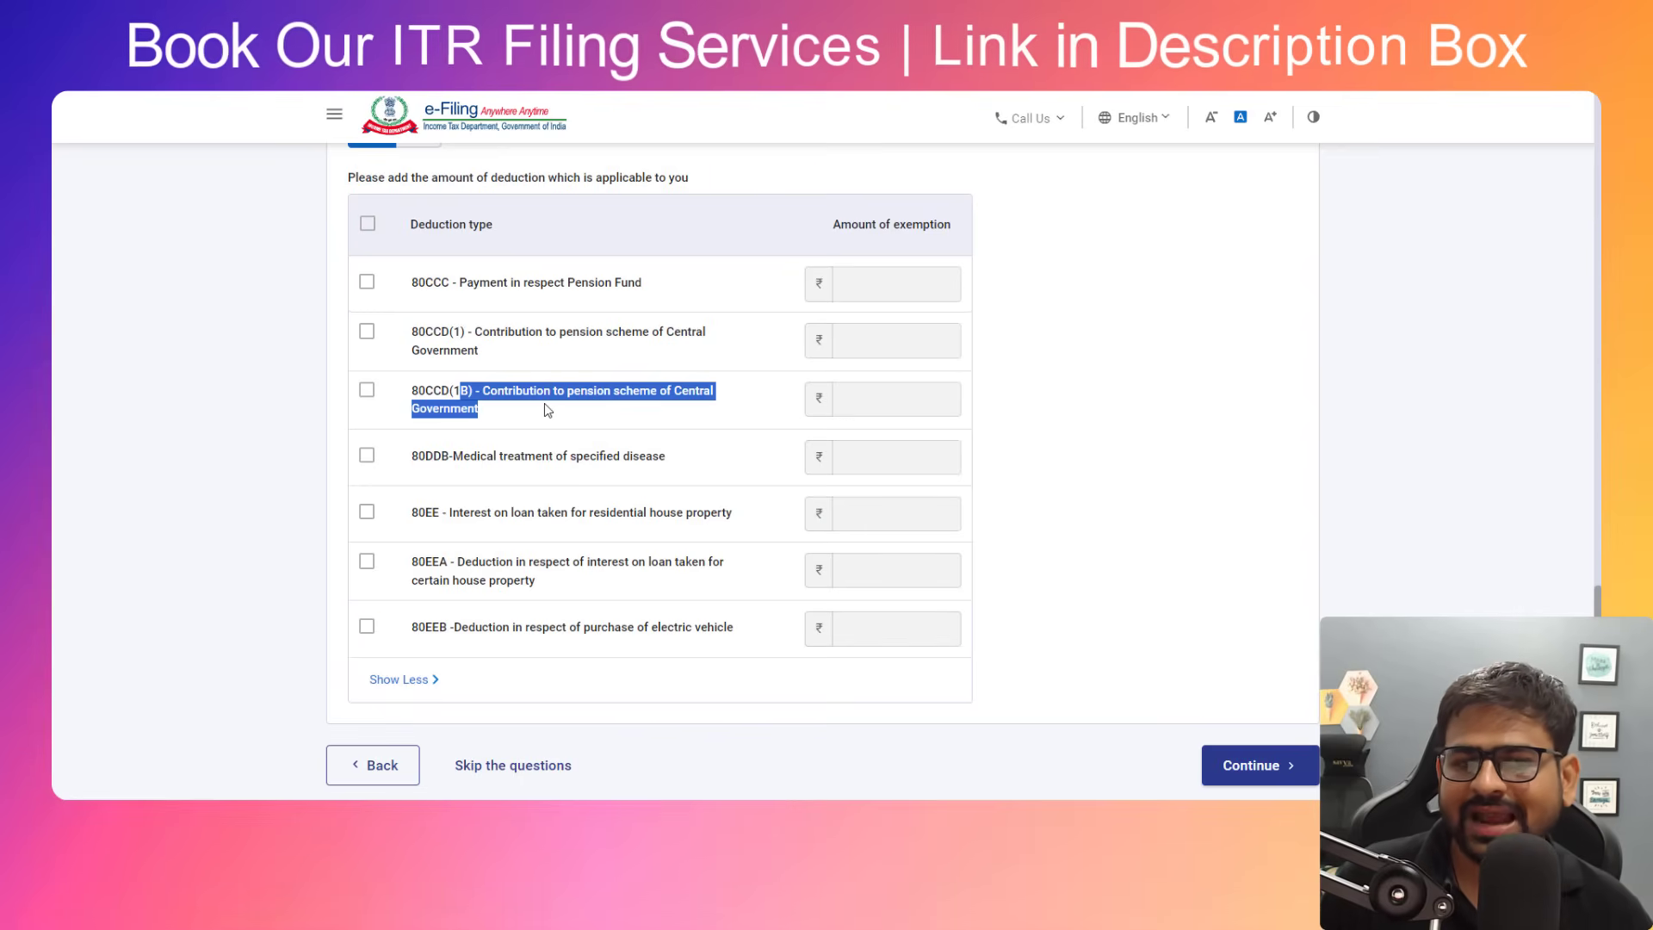
click(367, 390)
text(50000)
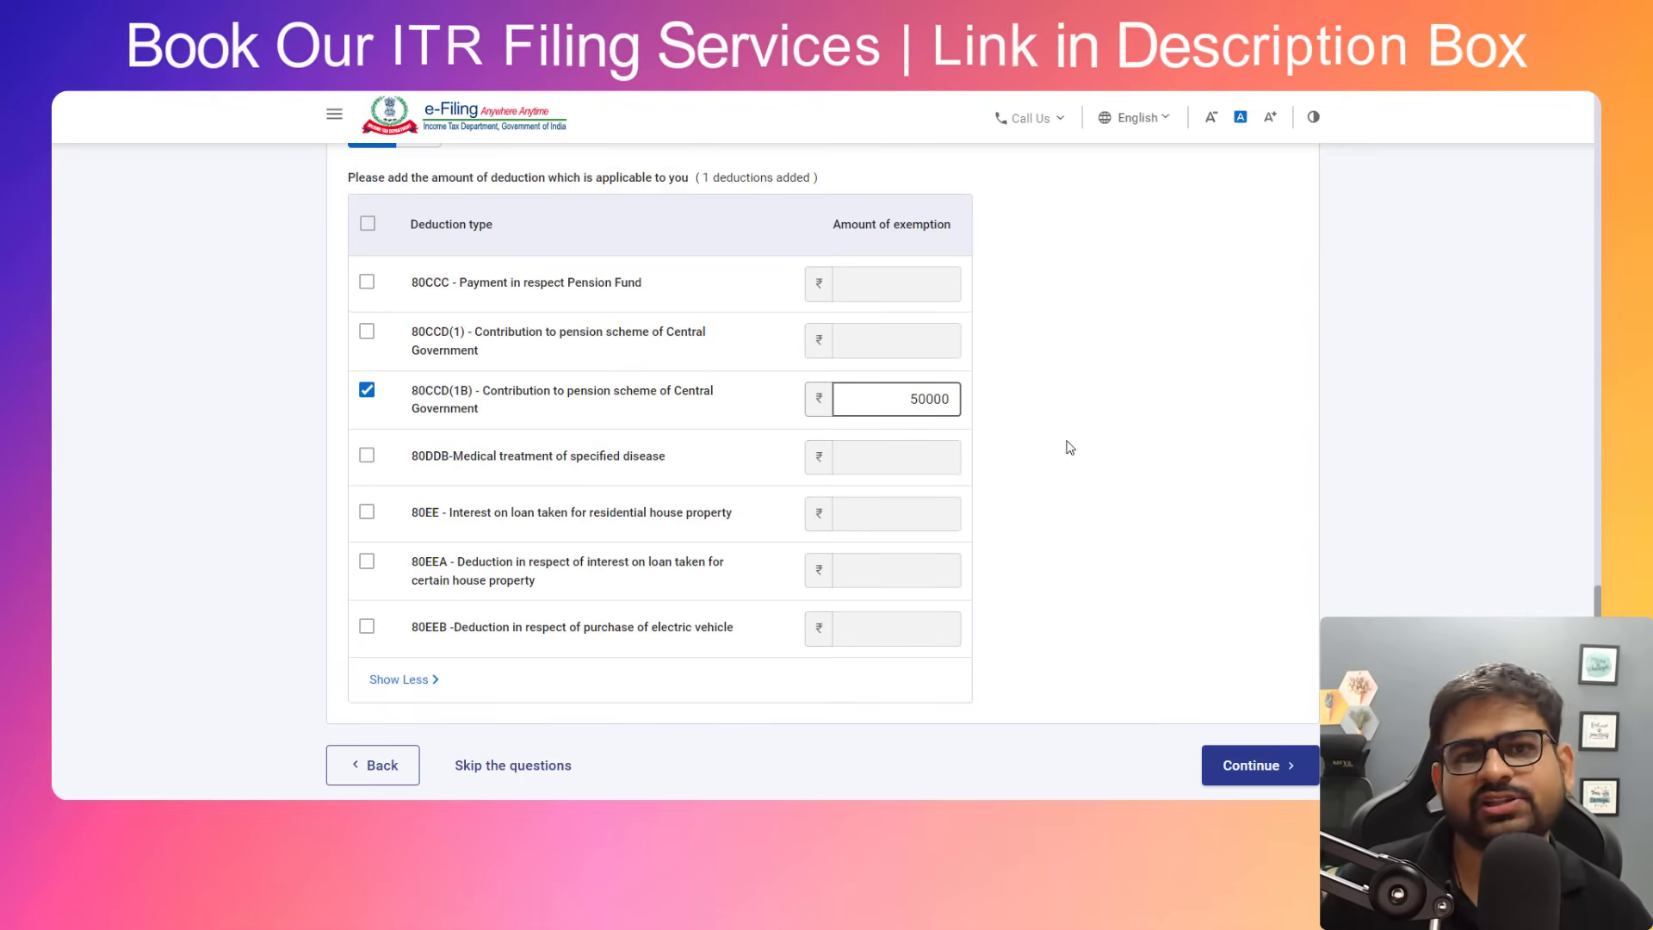
click(1192, 491)
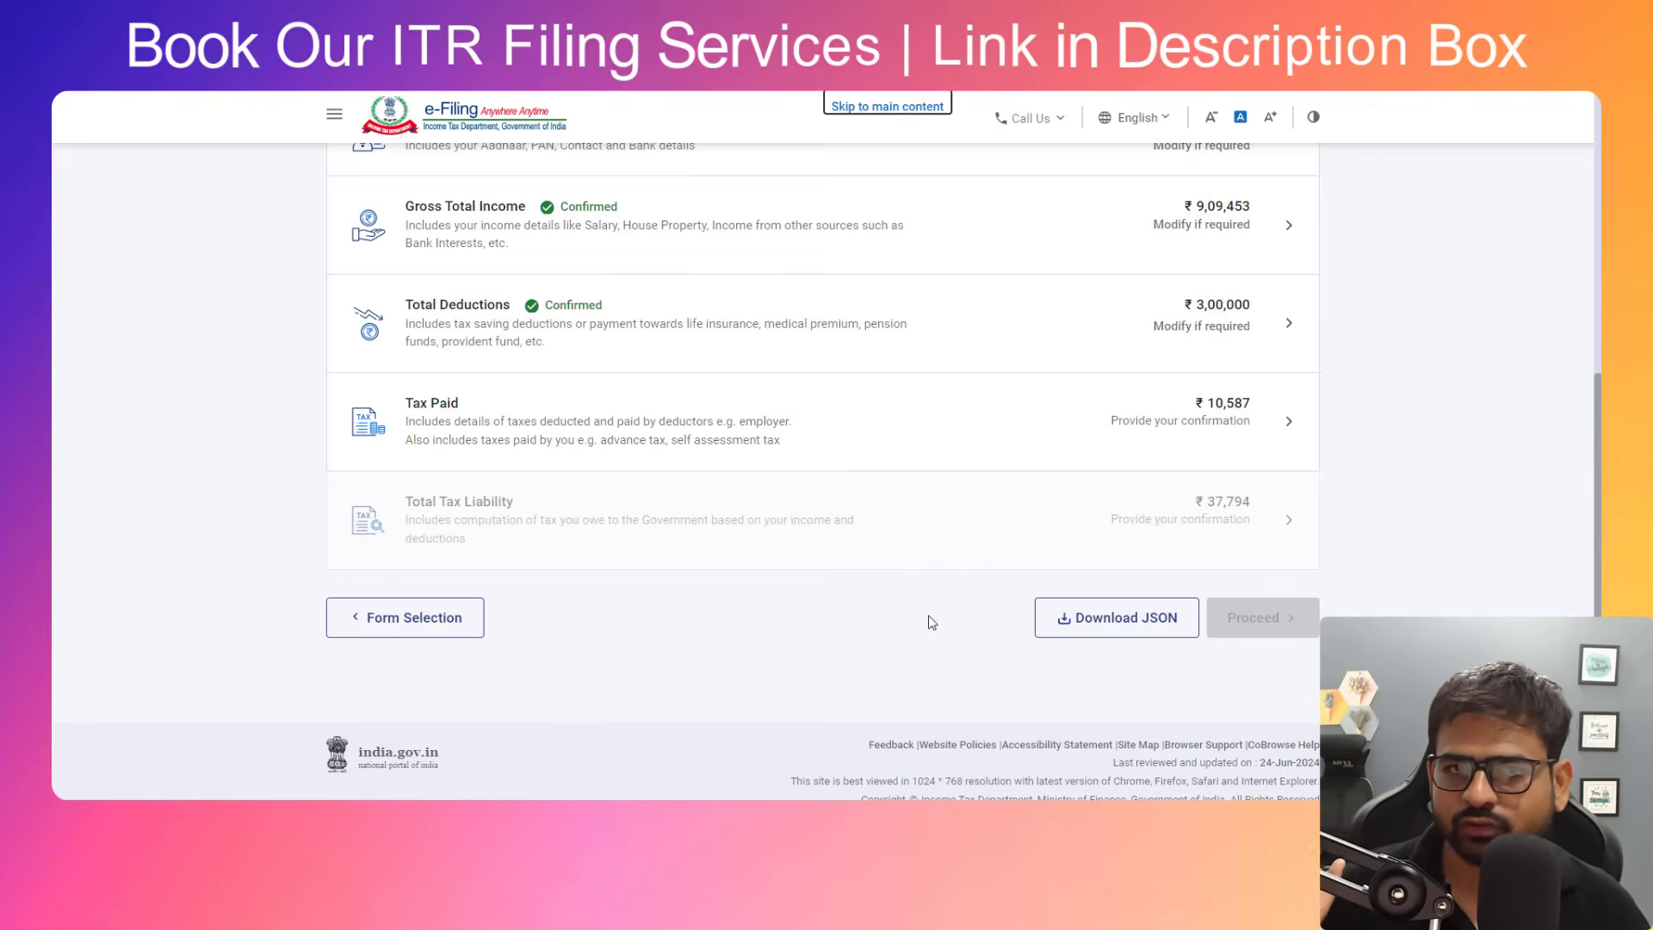
Open Tax Paid, check the TDS details and confirm the section.
click(880, 436)
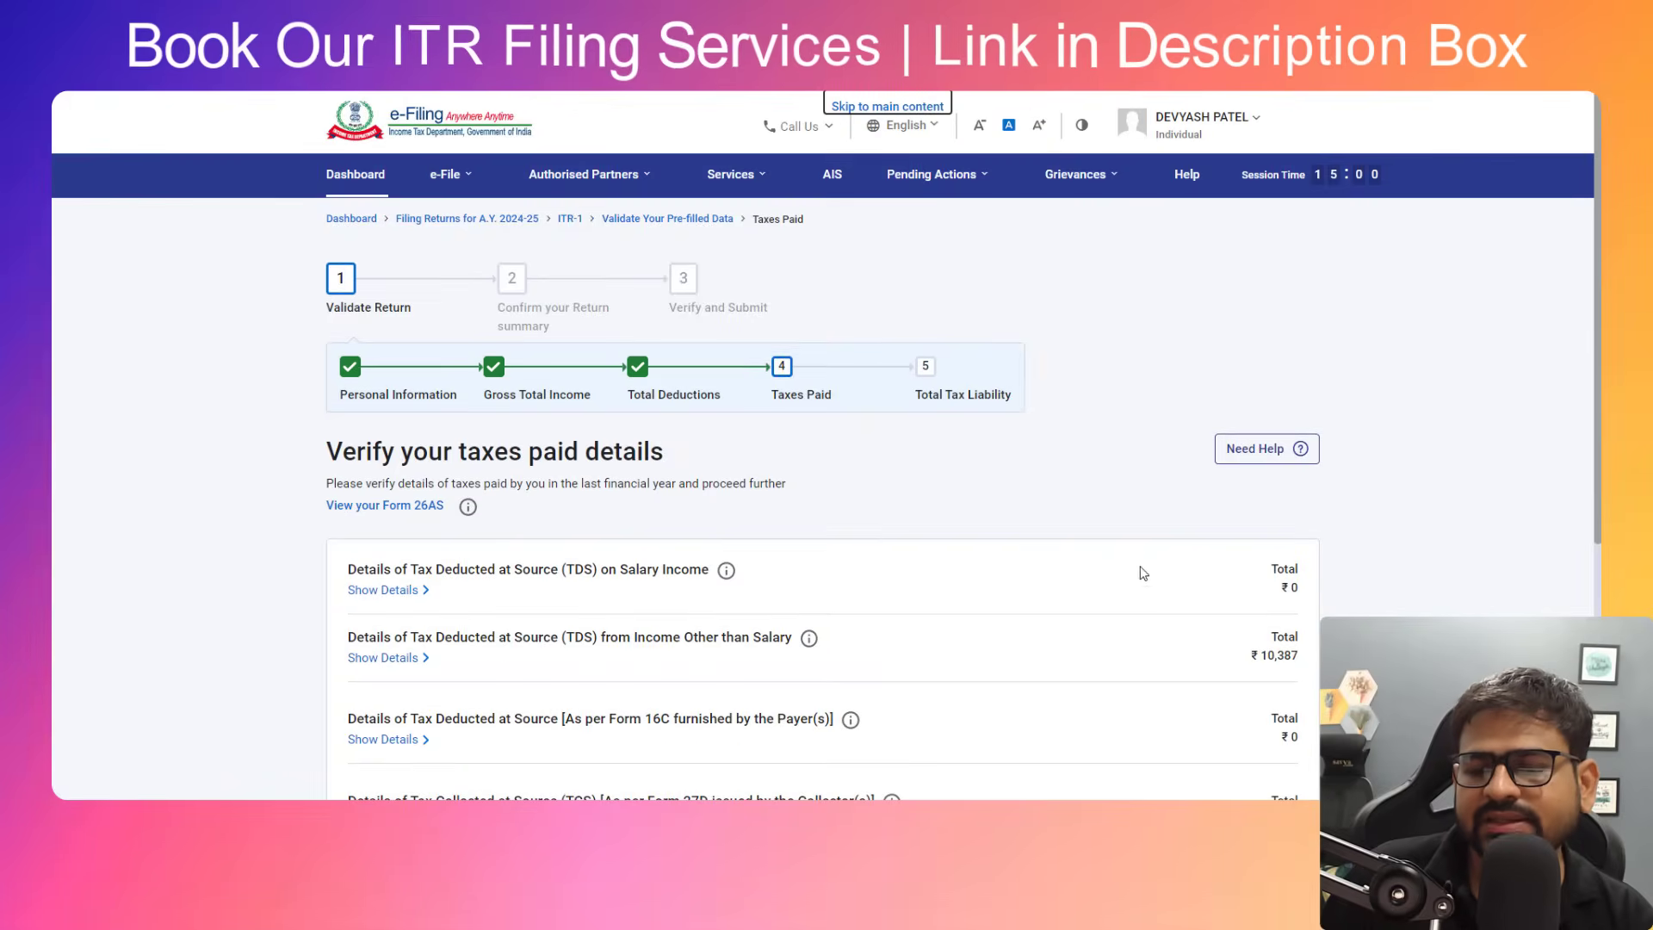
scroll(1322, 434, down, 3)
click(1267, 614)
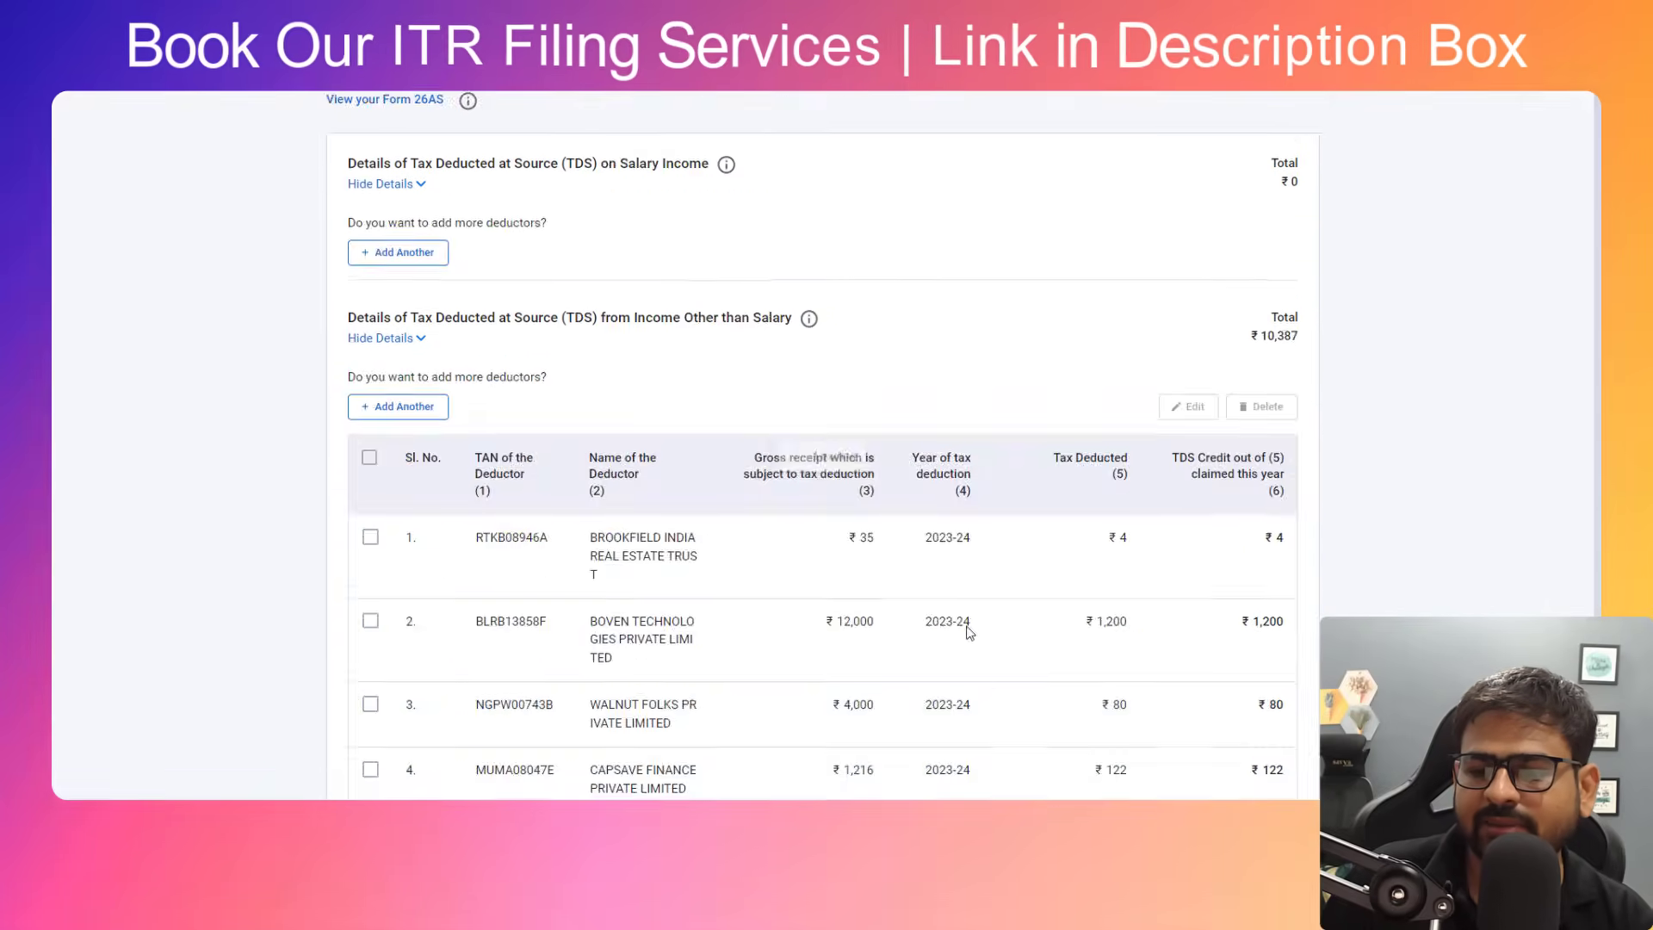
Confirm the Total Tax Liability section and proceed to the tax summary to review the calculation of tax payable.
scroll(977, 618, down, 6)
click(559, 543)
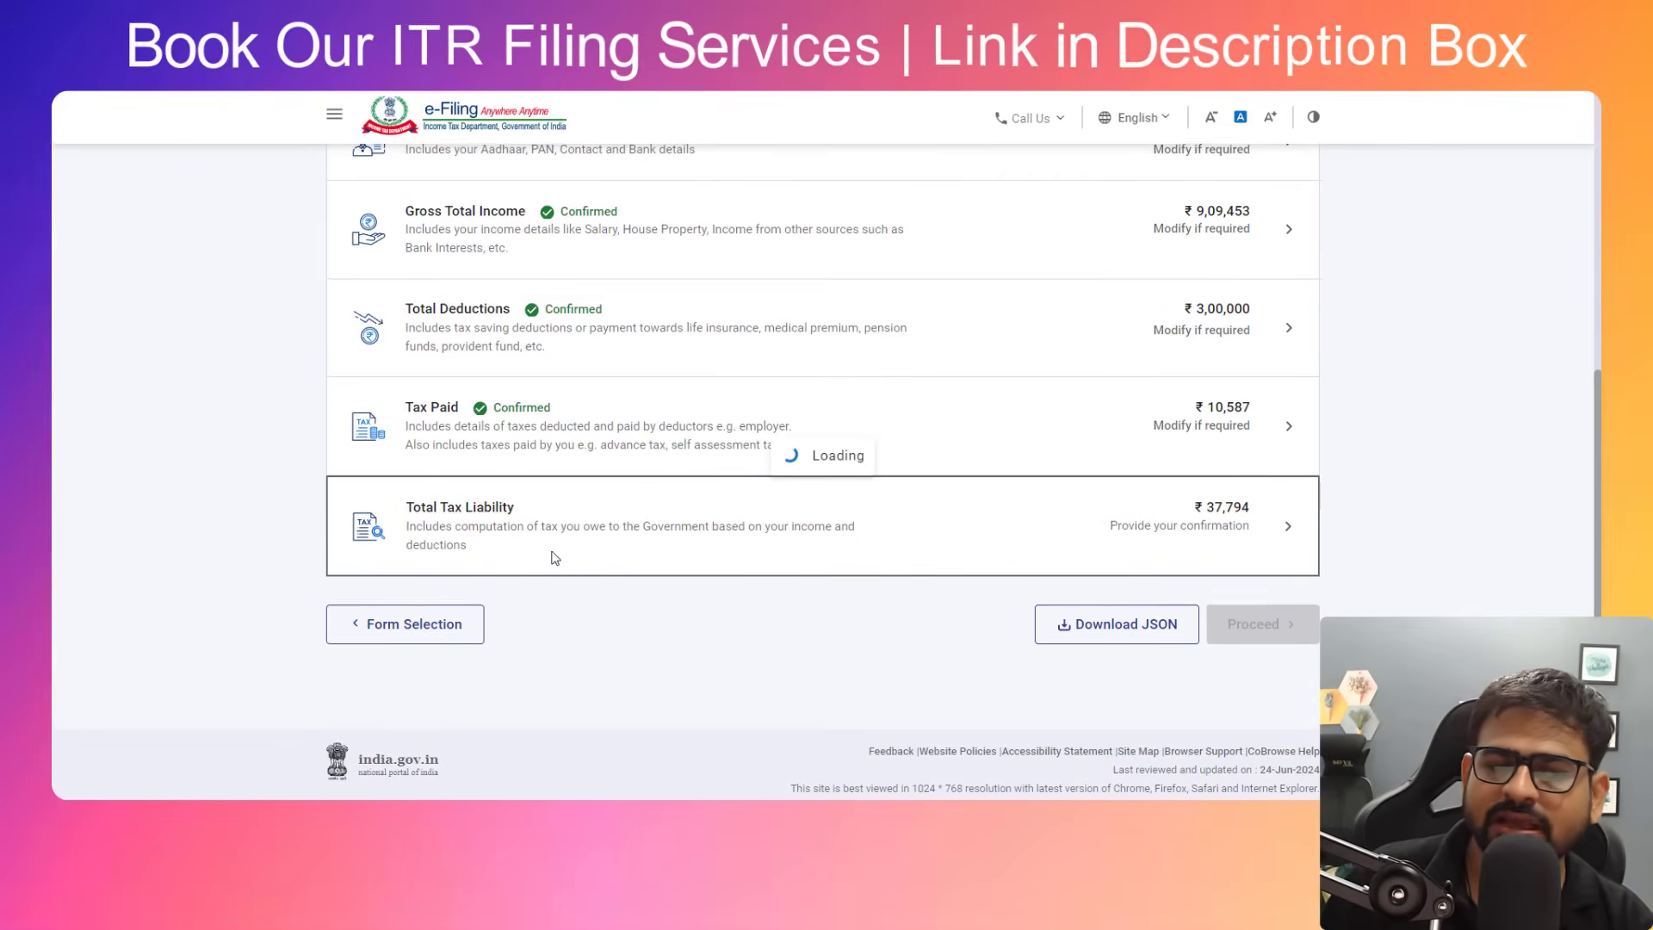
scroll(610, 563, down, 15)
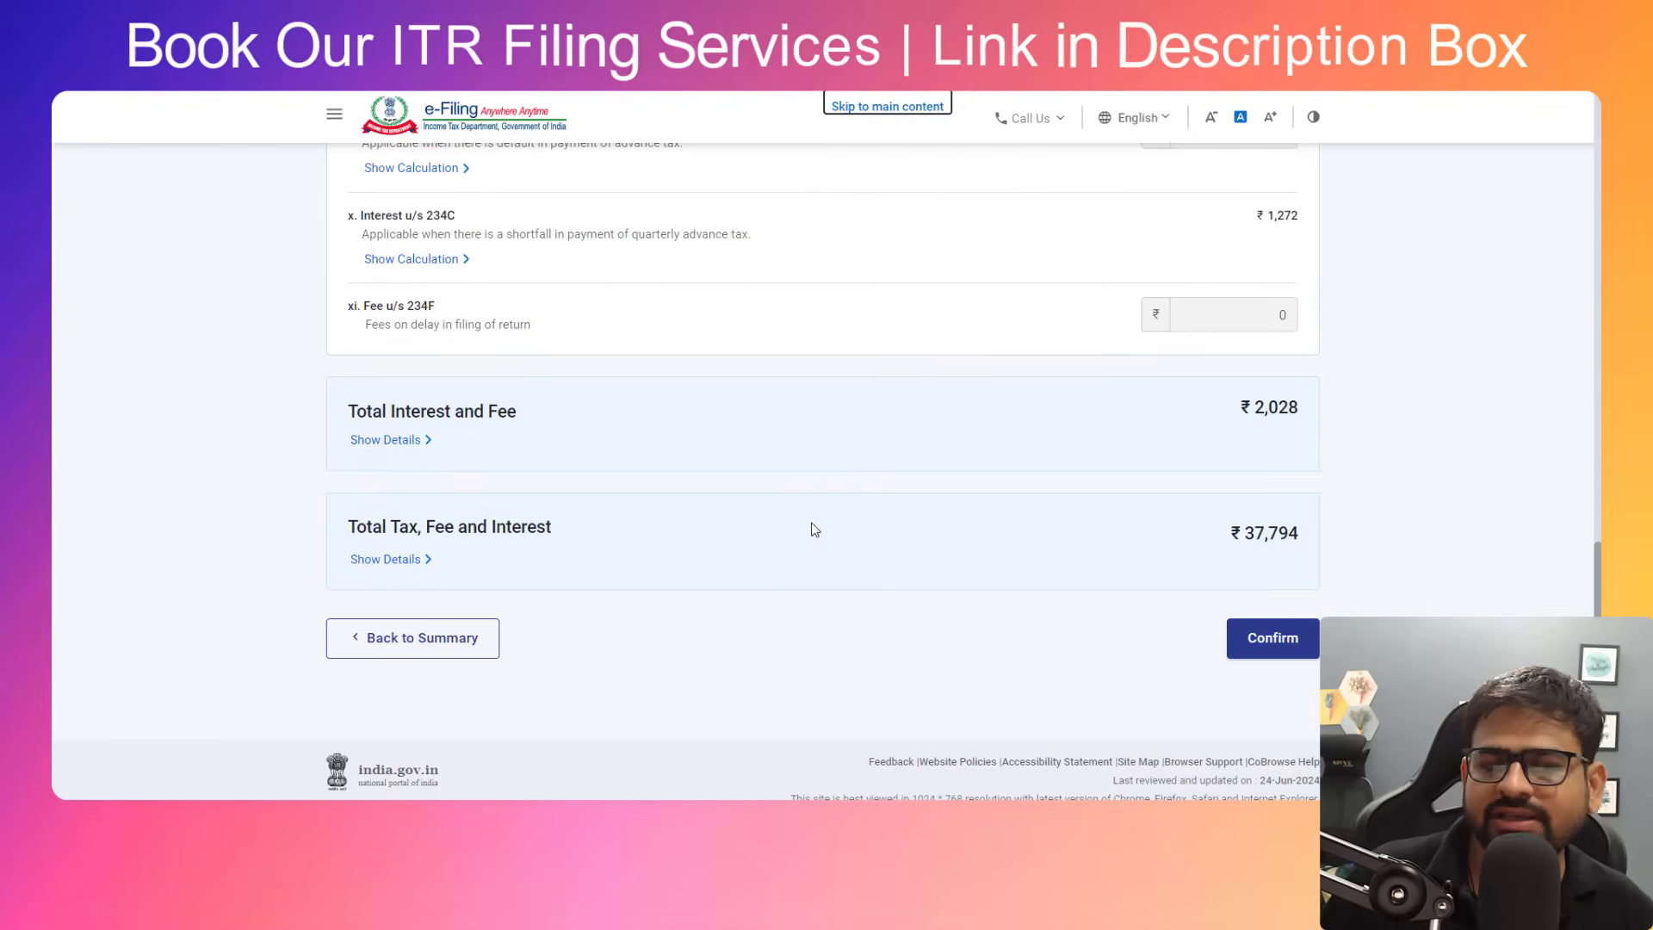
click(1258, 638)
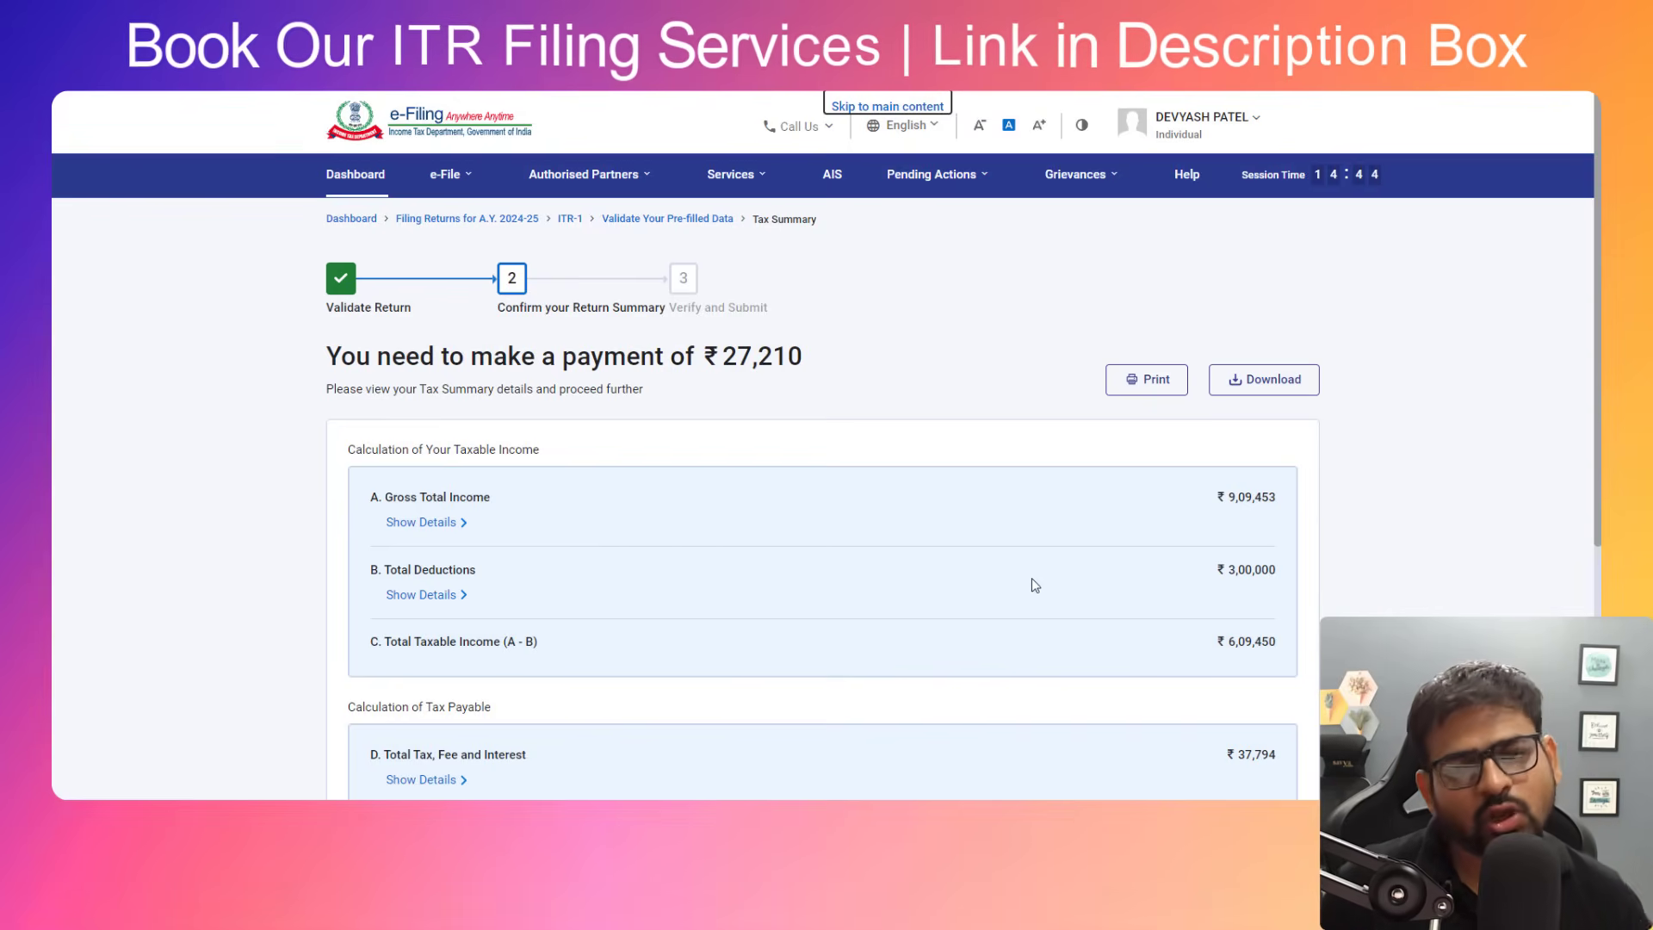
scroll(1028, 577, down, 3)
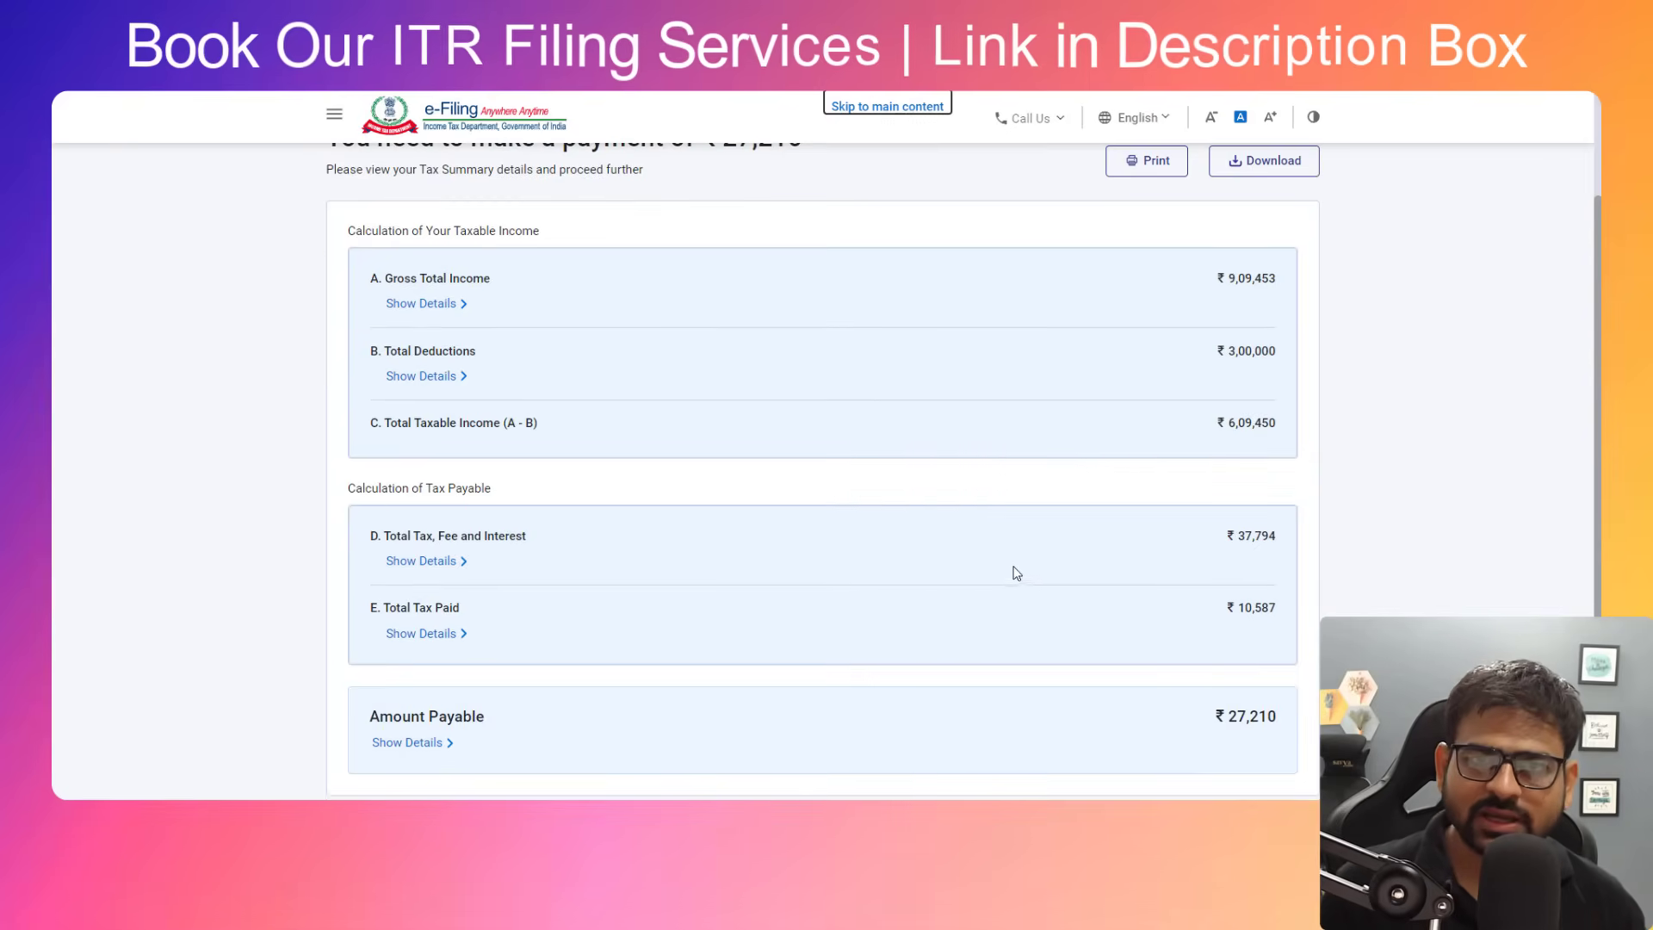